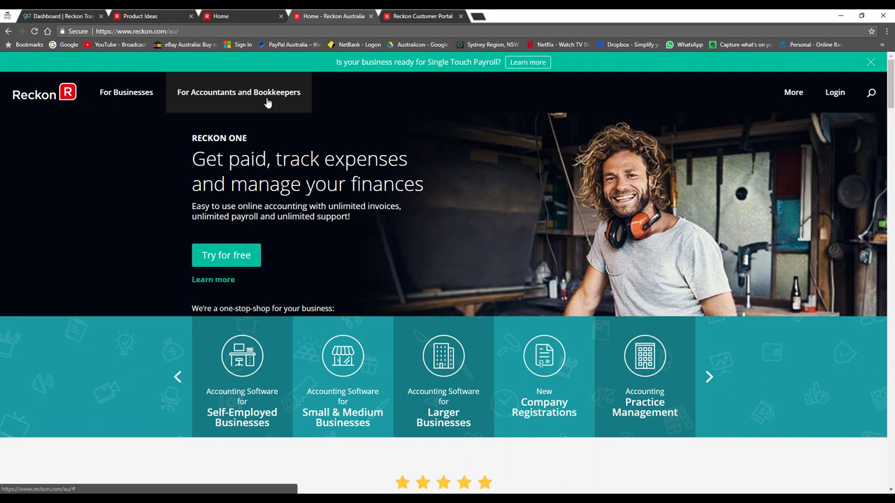
# - View the Reckon Australia home page with product logins such as Reckon One and Cloud POS
pyautogui.moveTo(837, 101)
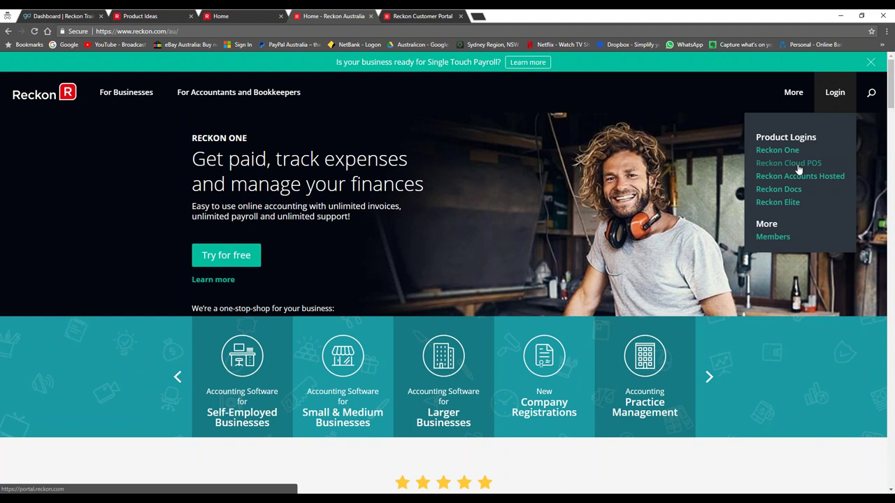
# - Open the Reckon Cloud POS product login from the Login menu
pyautogui.click(798, 168)
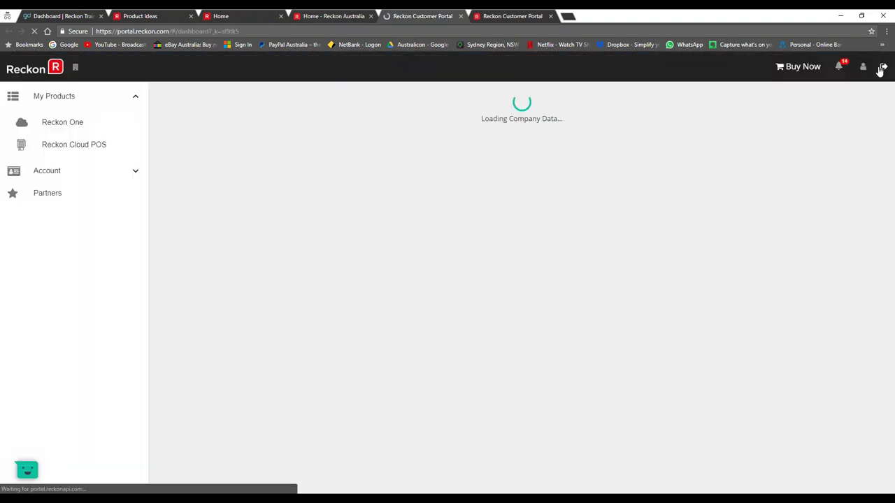
# - Sign out, preview the free registration form, then return to the signed-in portal tab
pyautogui.click(880, 69)
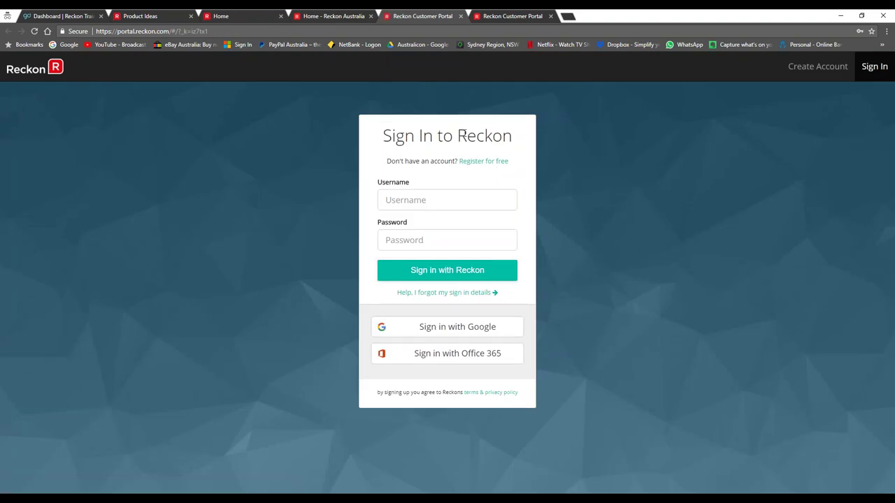
pyautogui.click(480, 162)
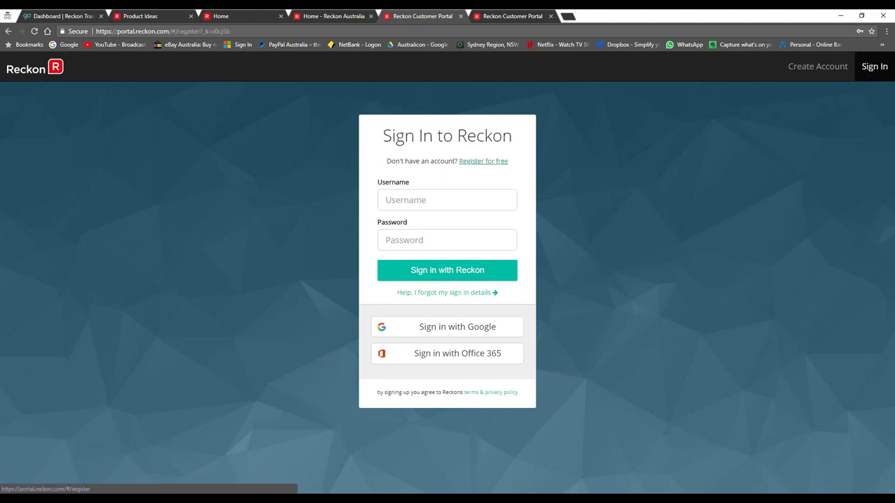
pyautogui.scroll(-1, 480, 175)
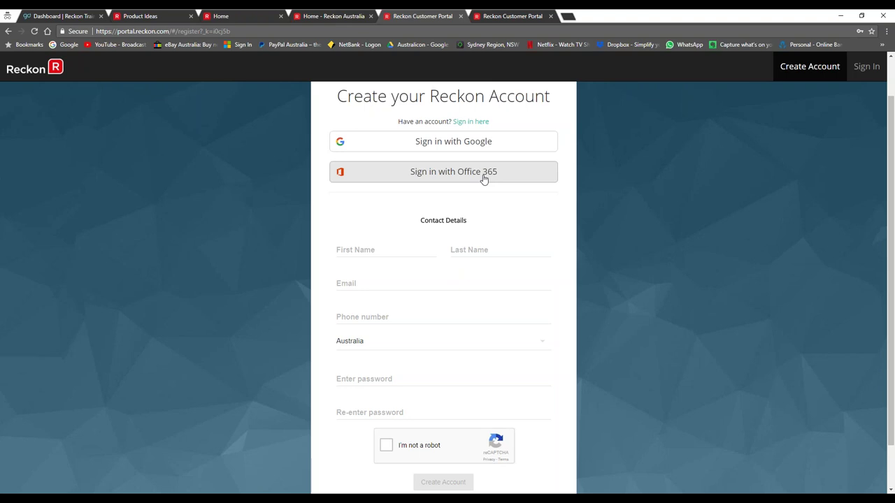
pyautogui.scroll(-2, 482, 179)
pyautogui.click(425, 202)
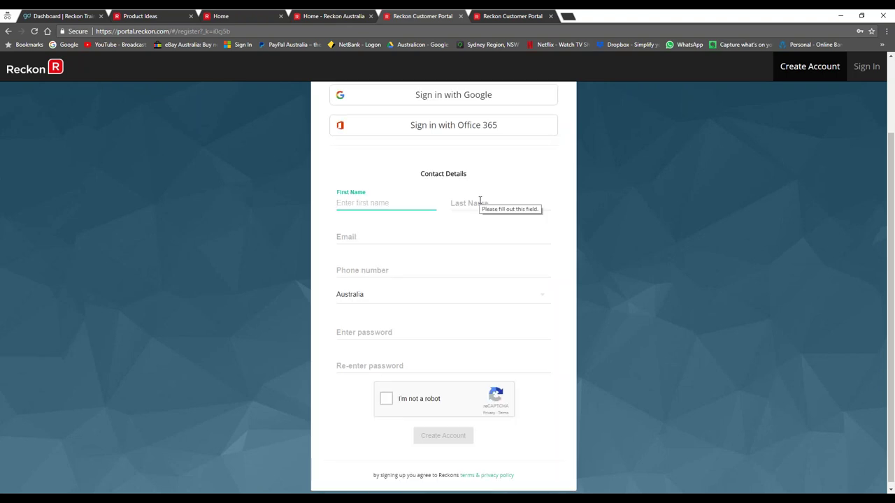
pyautogui.scroll(3, 439, 266)
pyautogui.click(520, 12)
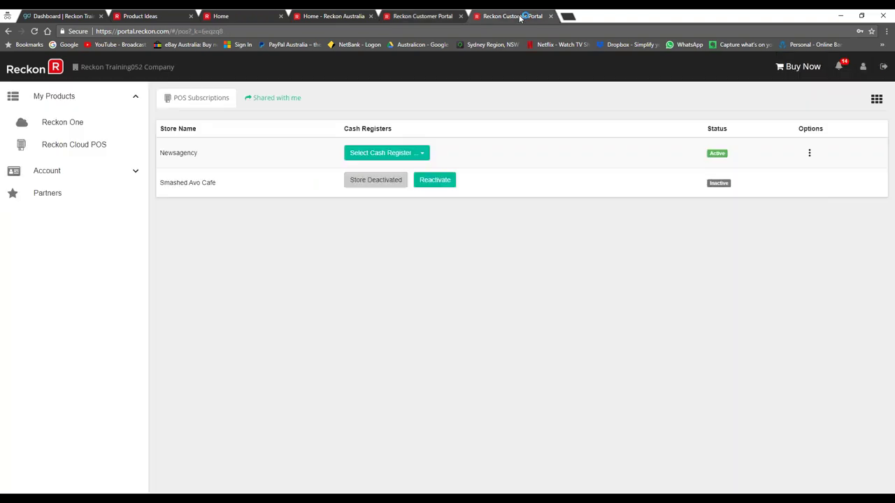
# - Open Reckon One and sign in with the training account's email and password
pyautogui.click(65, 121)
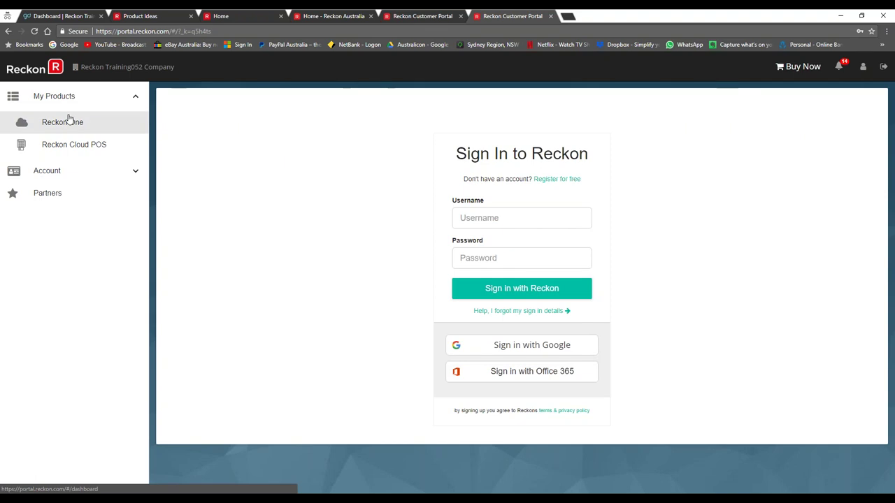
pyautogui.click(512, 221)
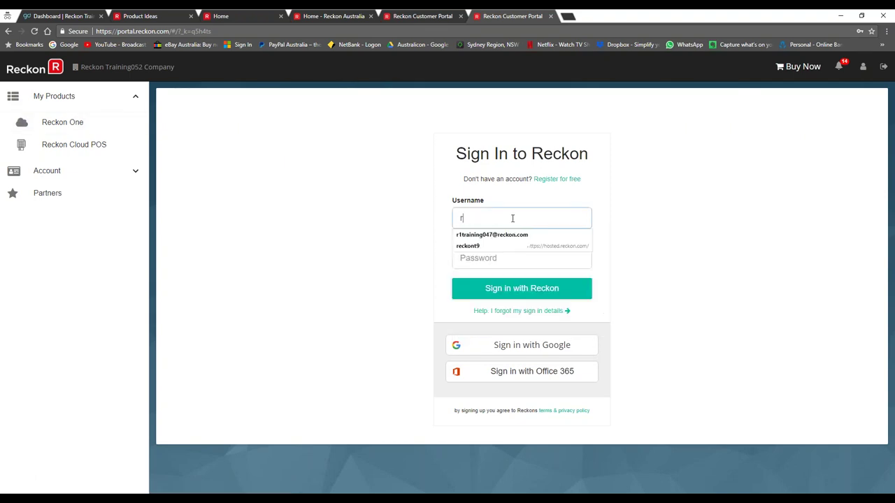
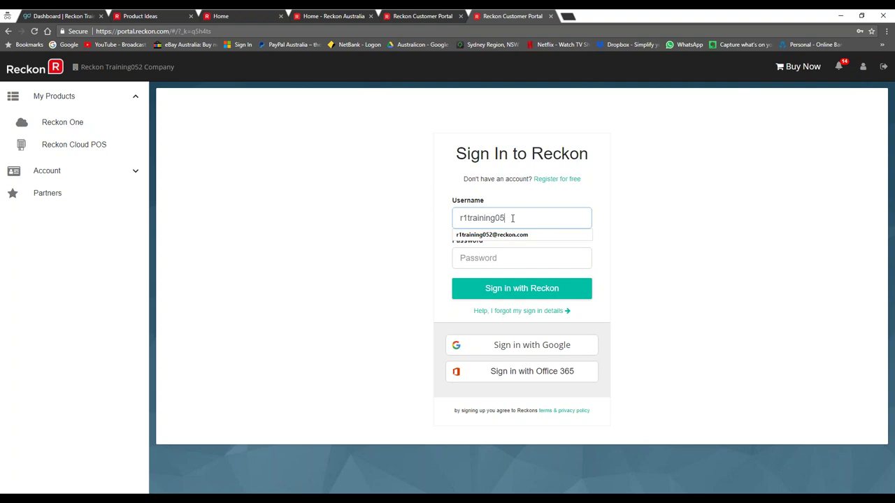
pyautogui.press('Tab')
pyautogui.write('*************')
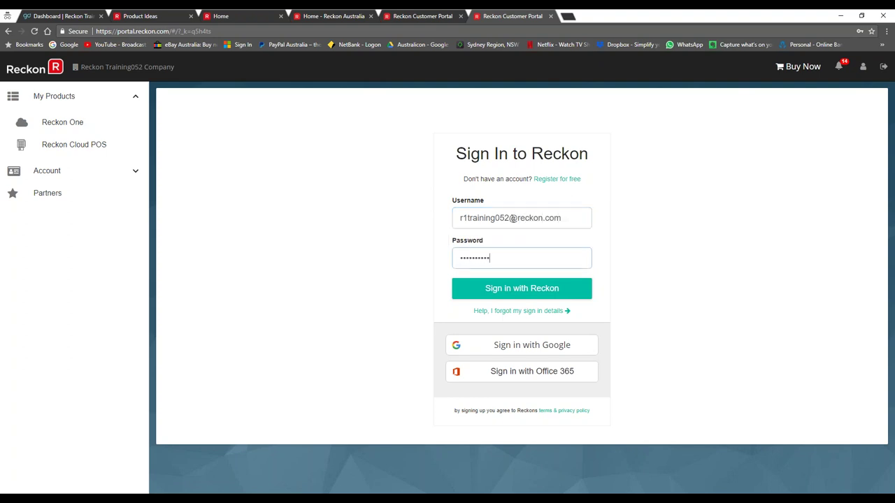
pyautogui.press('Return')
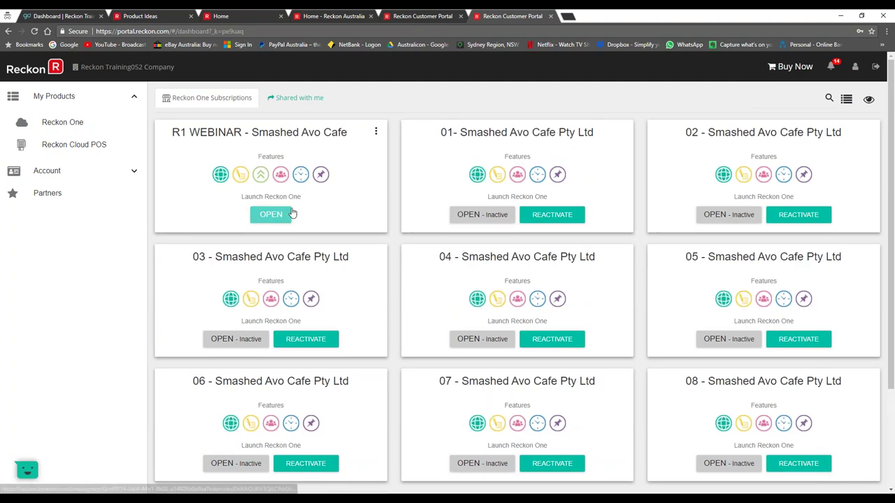
# - Review the Reckon One subscriptions, then show the Reckon Cloud POS stores
pyautogui.scroll(-3, 291, 212)
pyautogui.scroll(3, 350, 262)
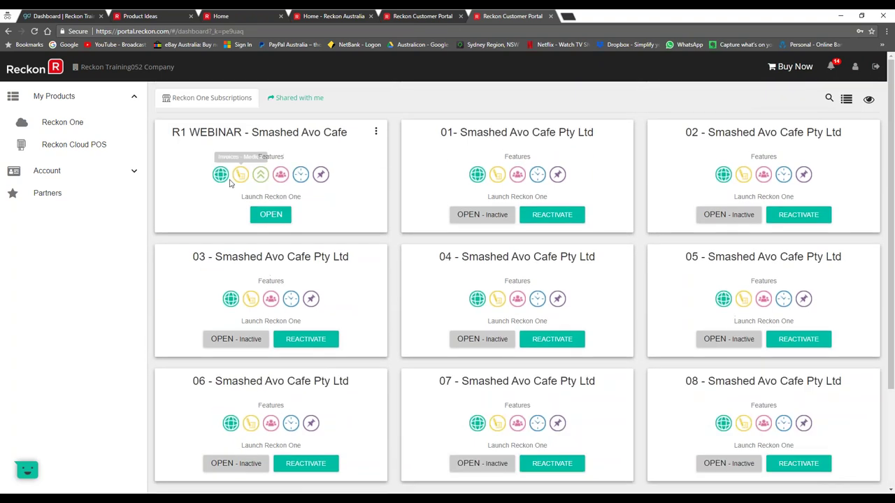
pyautogui.click(102, 154)
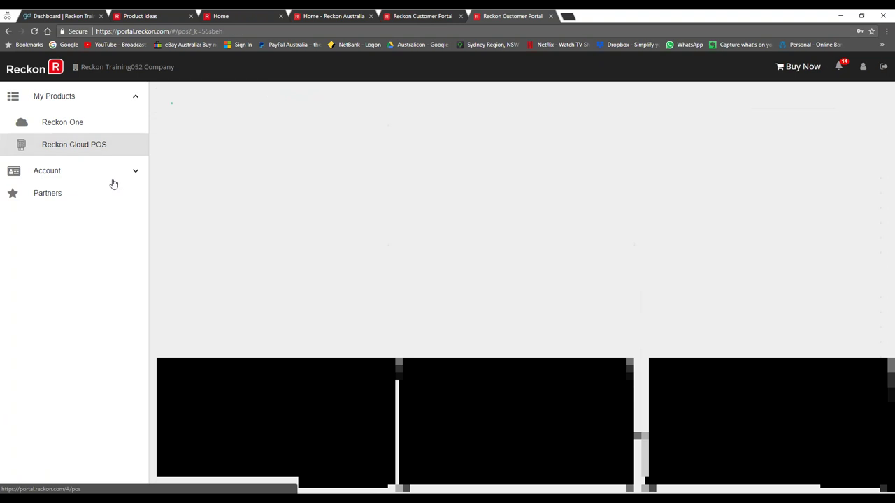
# - Show the stores as cards and preview Newsagency's subscription management without changes
pyautogui.click(876, 98)
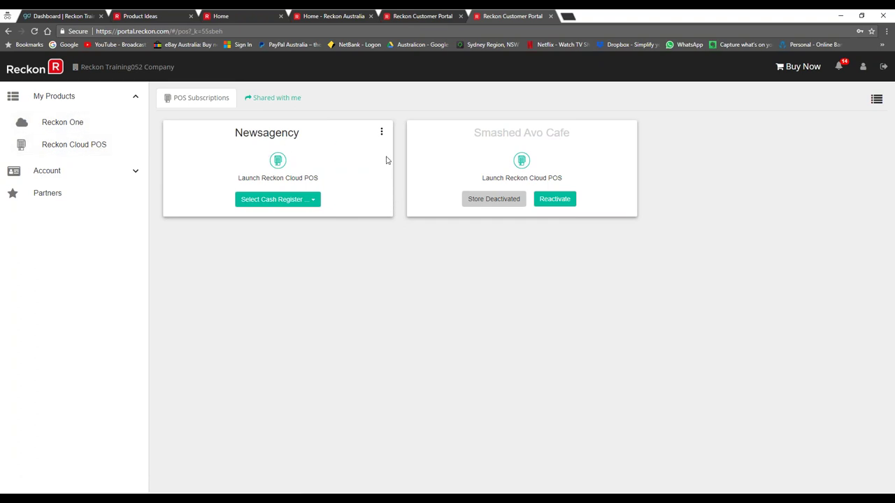
pyautogui.click(382, 133)
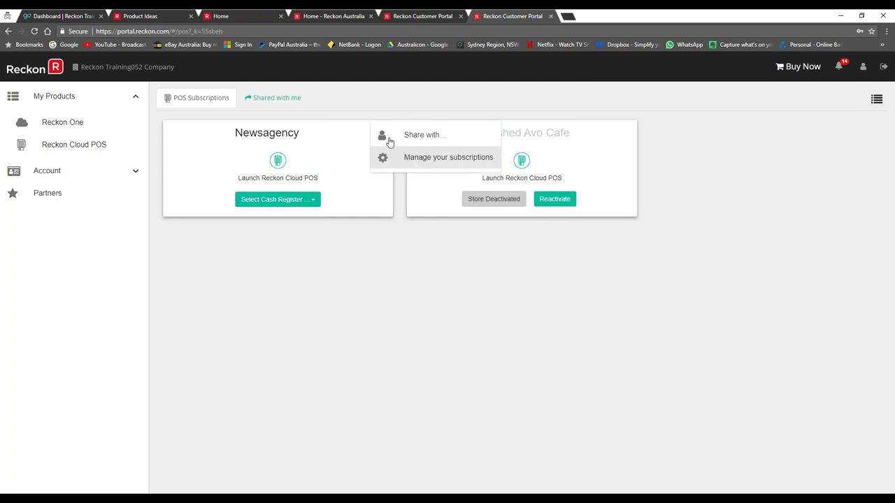
pyautogui.click(442, 160)
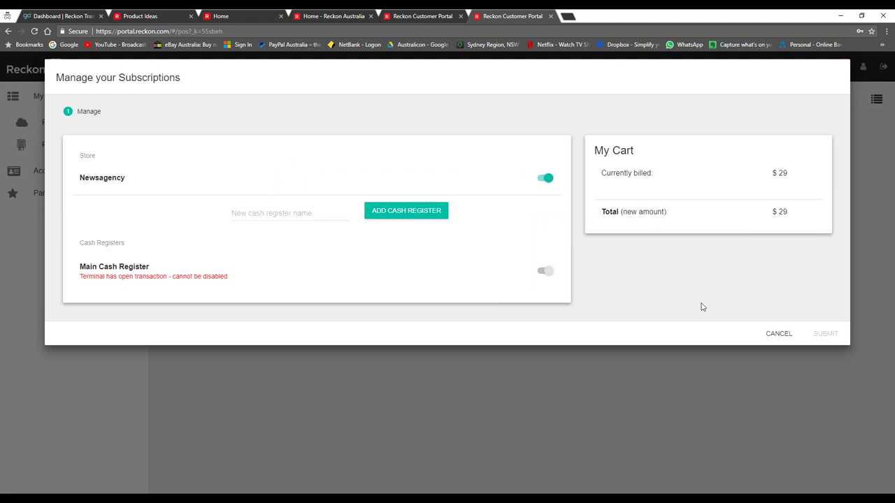
pyautogui.click(778, 334)
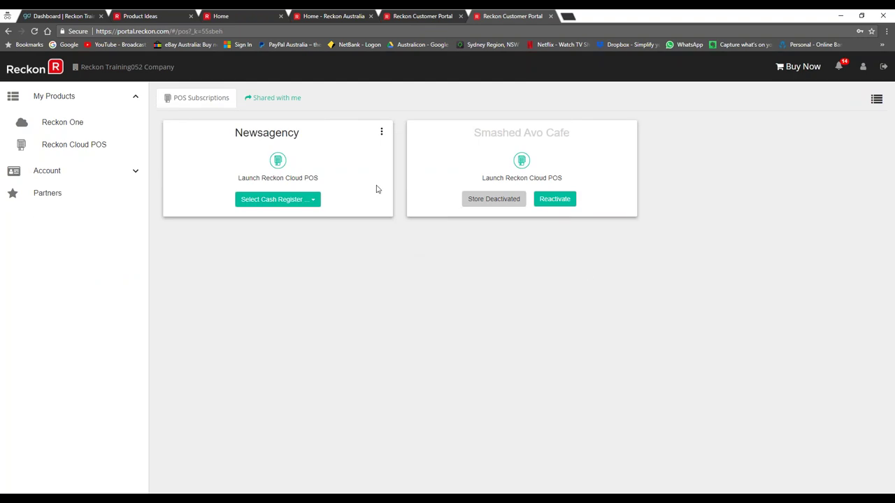
# - List the Newsagency store's cash register and management system choices
pyautogui.click(381, 133)
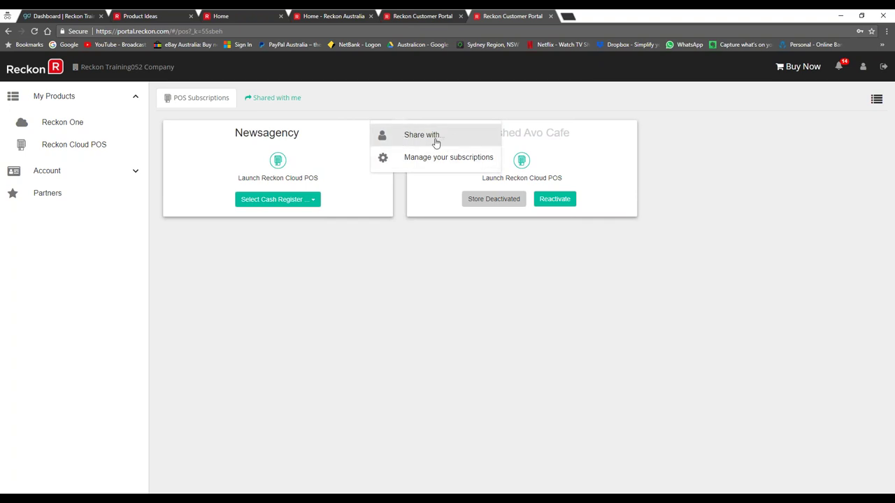
pyautogui.click(358, 232)
pyautogui.click(307, 205)
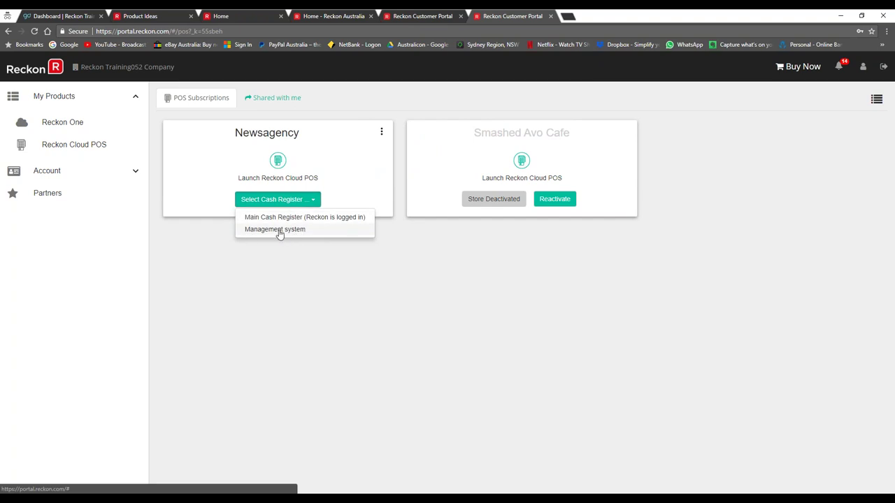
# - Launch the Newsagency management system and toggle inventory Edit Mode on and off
pyautogui.click(279, 231)
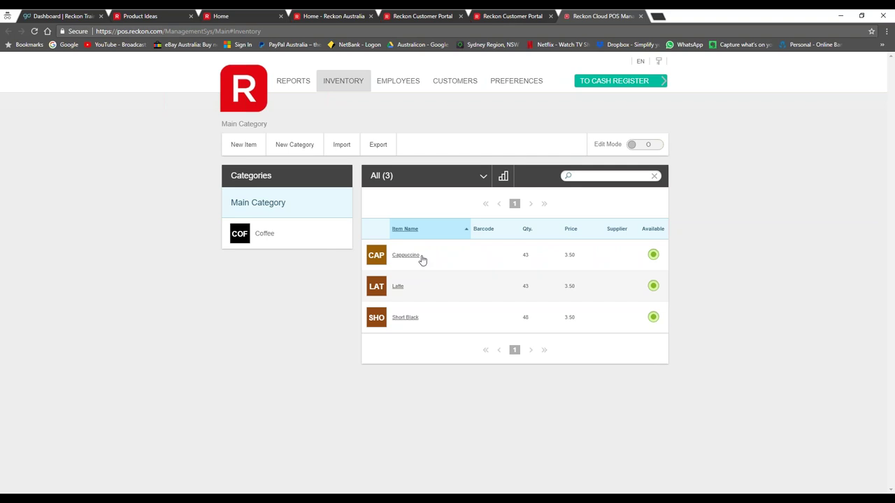
pyautogui.click(643, 145)
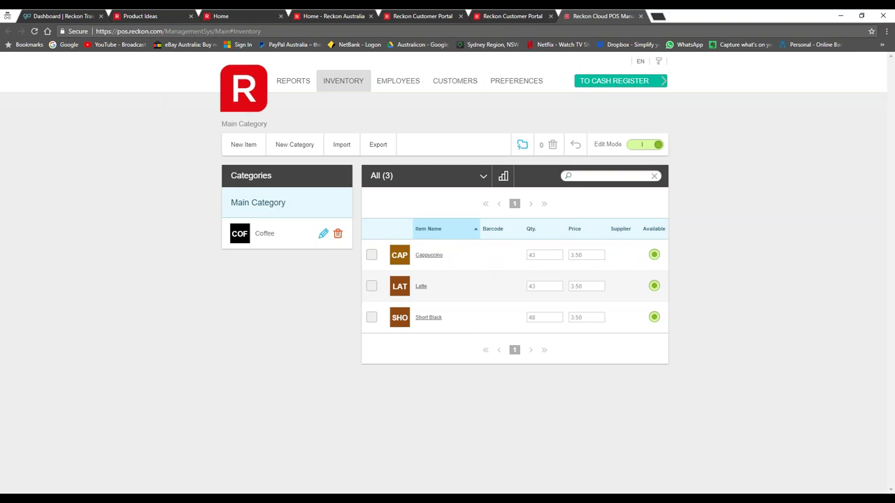
pyautogui.click(650, 145)
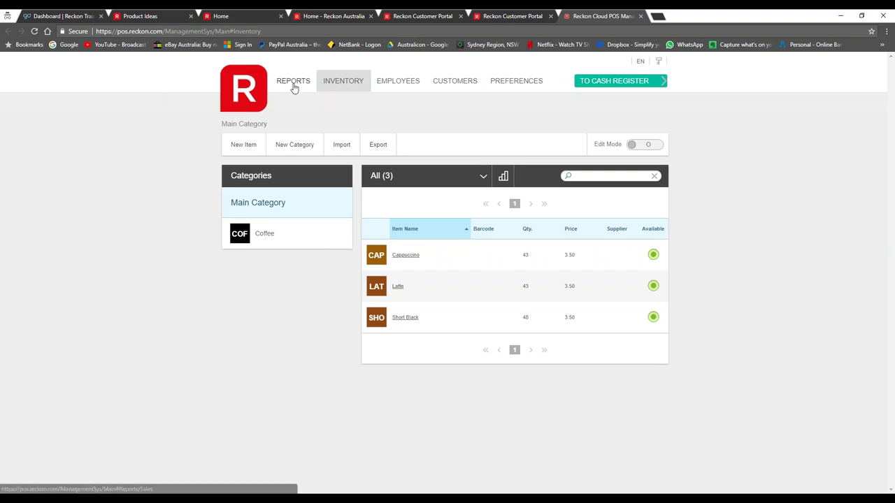
# - Open the sales reports with the period set to year to date
pyautogui.click(288, 86)
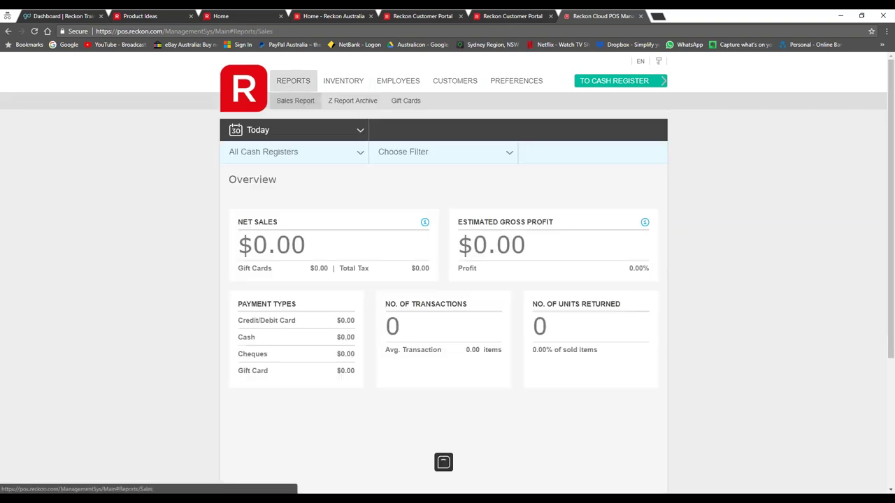
pyautogui.scroll(-2, 322, 198)
pyautogui.scroll(1, 308, 192)
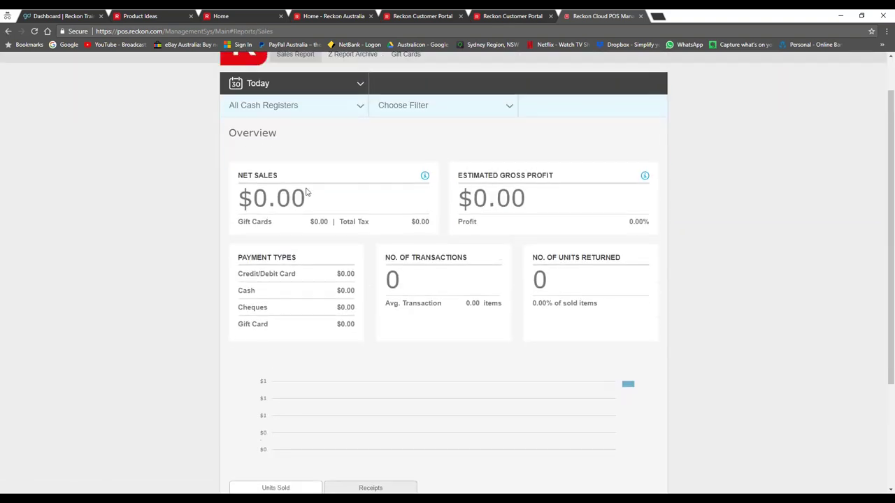
pyautogui.scroll(1, 297, 181)
pyautogui.click(319, 133)
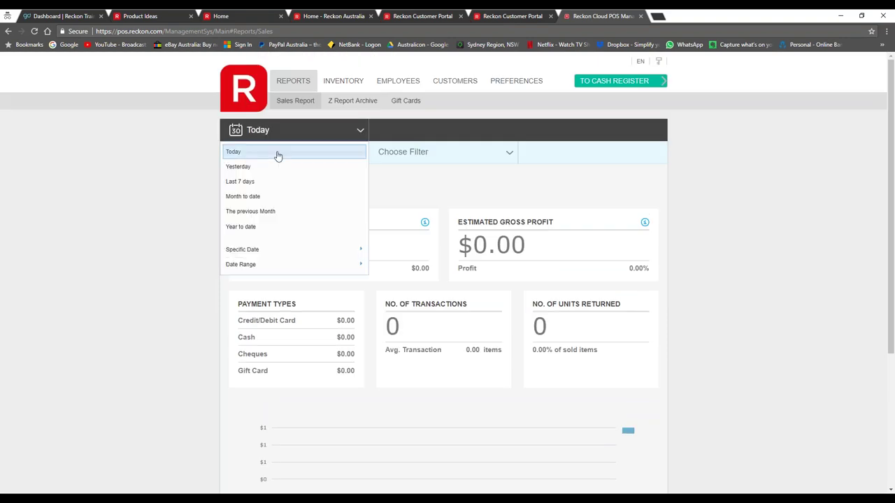
pyautogui.click(255, 227)
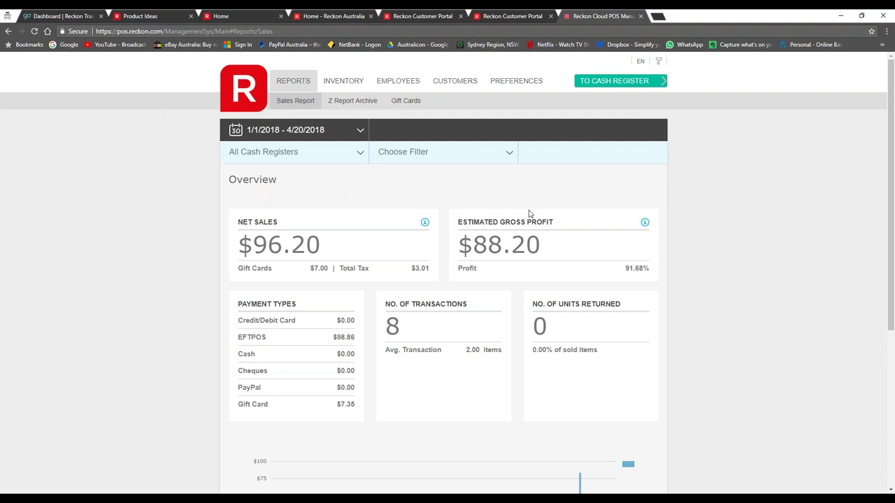
# - Narrow the sales report period to Today
pyautogui.scroll(-1, 441, 283)
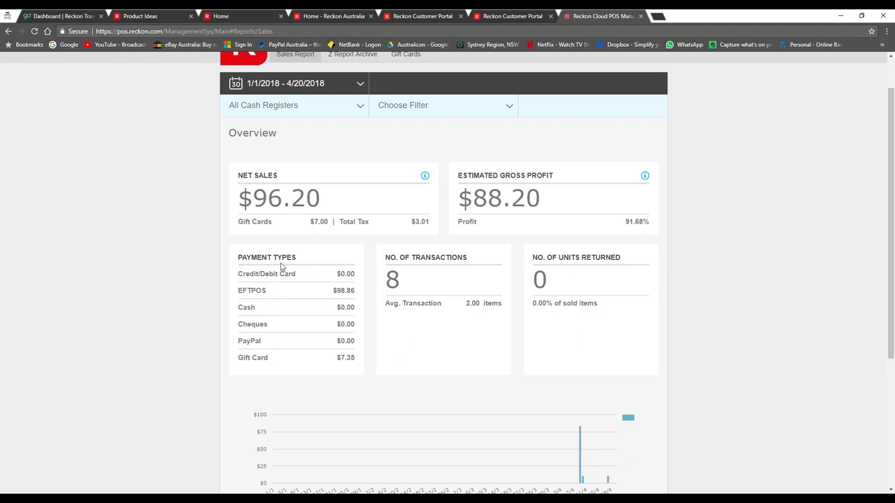
pyautogui.scroll(-2, 299, 312)
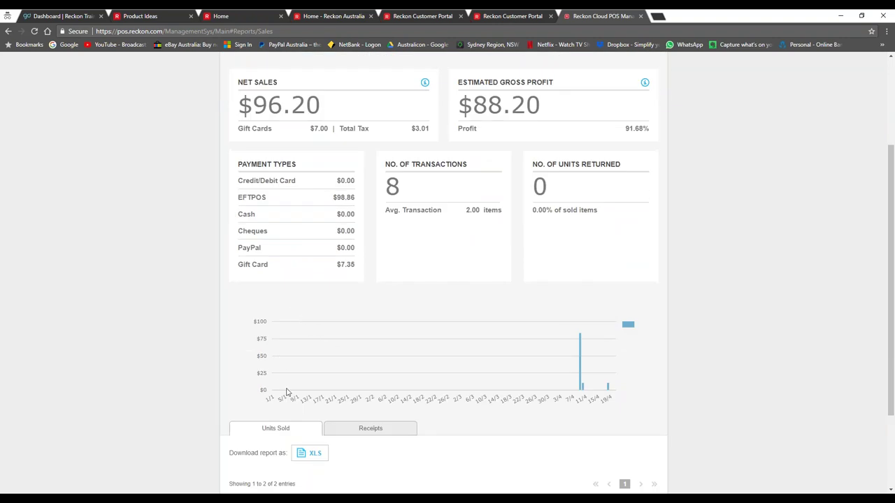
pyautogui.scroll(1, 499, 377)
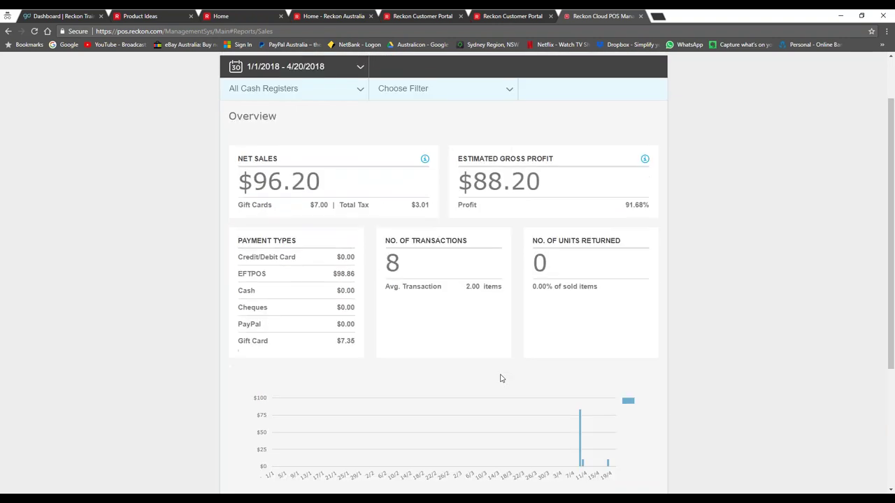
pyautogui.scroll(1, 326, 242)
pyautogui.click(318, 131)
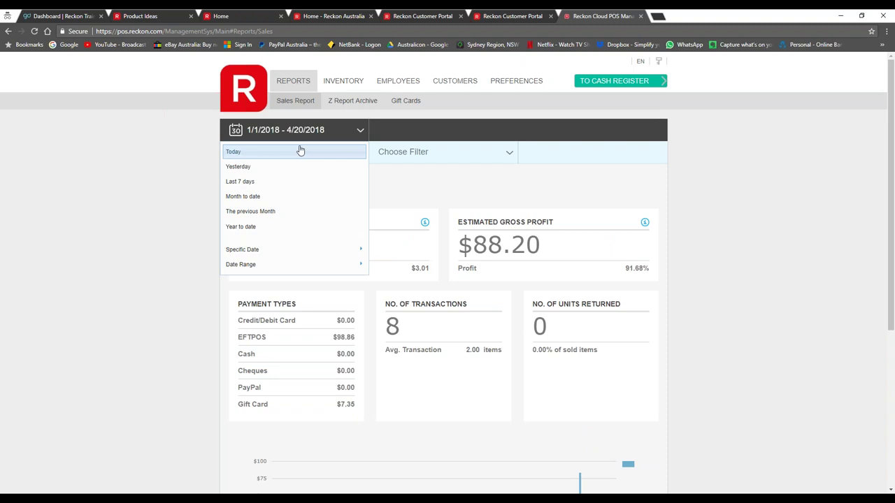
pyautogui.click(298, 152)
# - Switch between Receipts and Units Sold views, then view the Z Report Archive
pyautogui.scroll(-1, 297, 152)
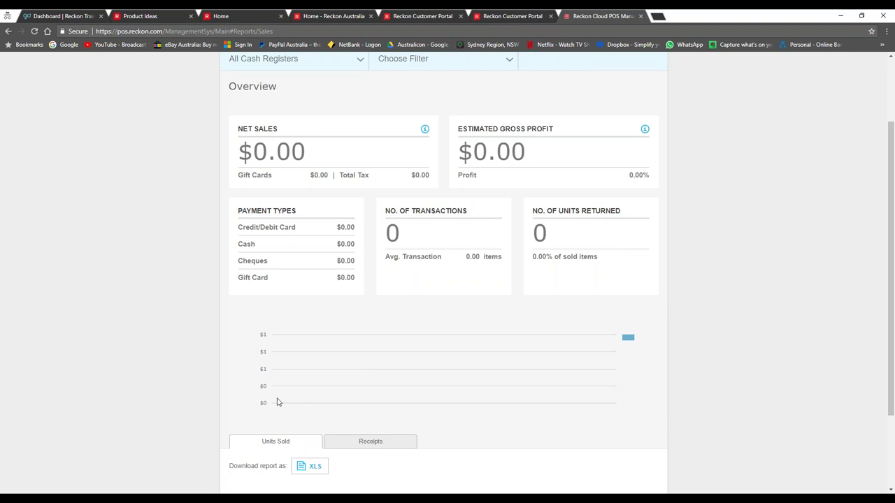
pyautogui.scroll(-3, 584, 416)
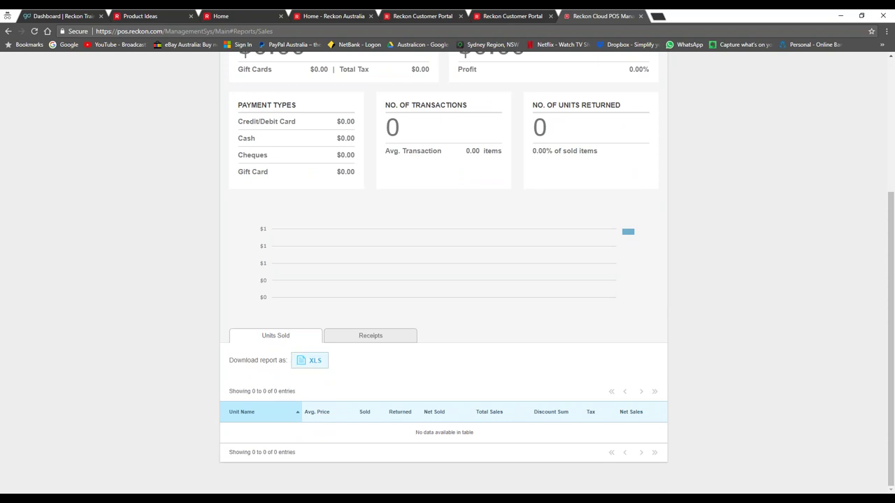
pyautogui.click(371, 335)
pyautogui.click(279, 343)
pyautogui.scroll(5, 278, 343)
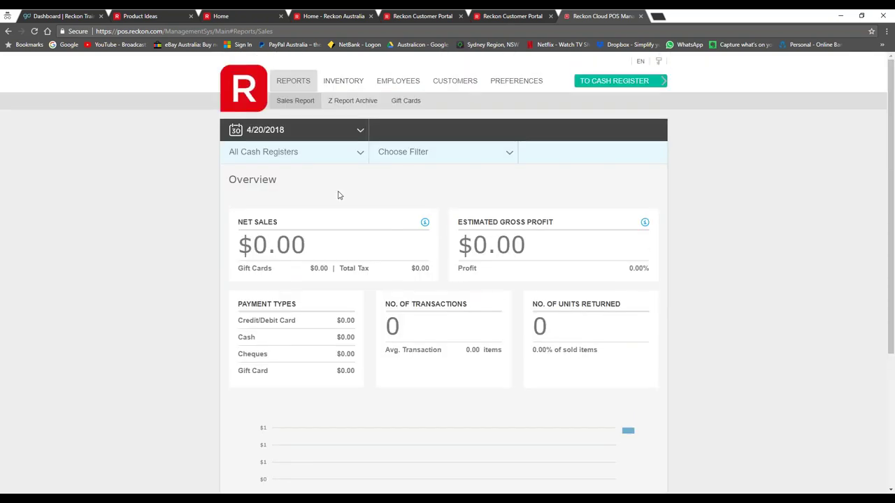
pyautogui.click(353, 100)
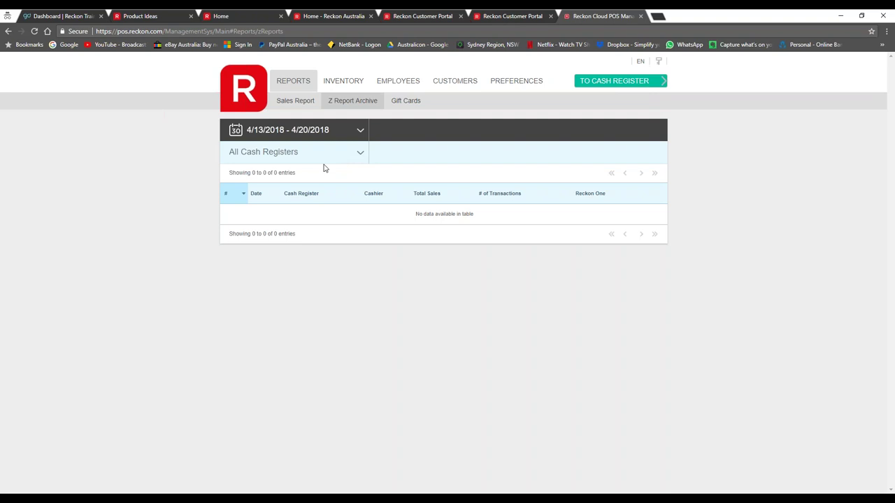
# - Open the Gift Cards report showing $42.65 outstanding on one card
pyautogui.click(406, 102)
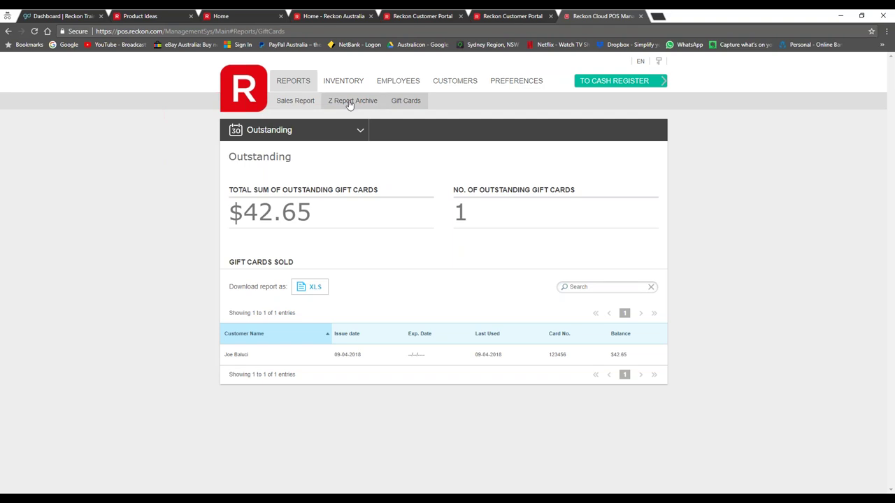
# - Review the Owner employee's details and Manager & Cashier role in Employees
pyautogui.click(398, 80)
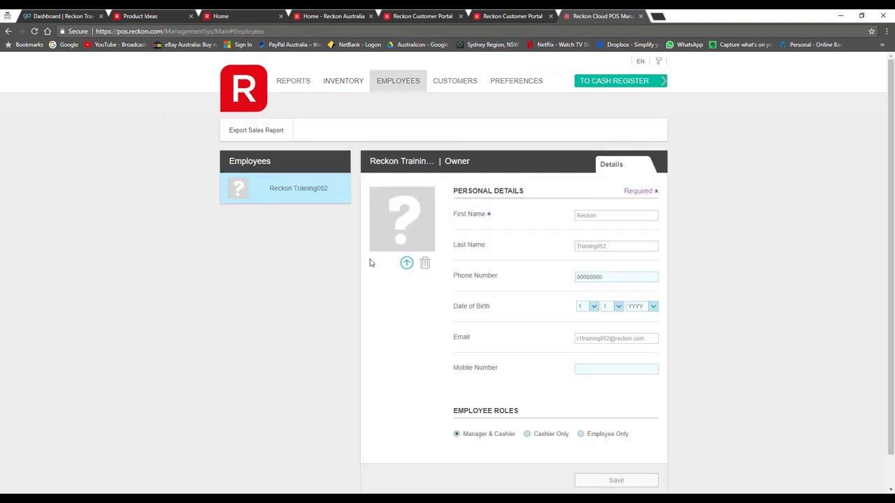
pyautogui.scroll(-1, 370, 263)
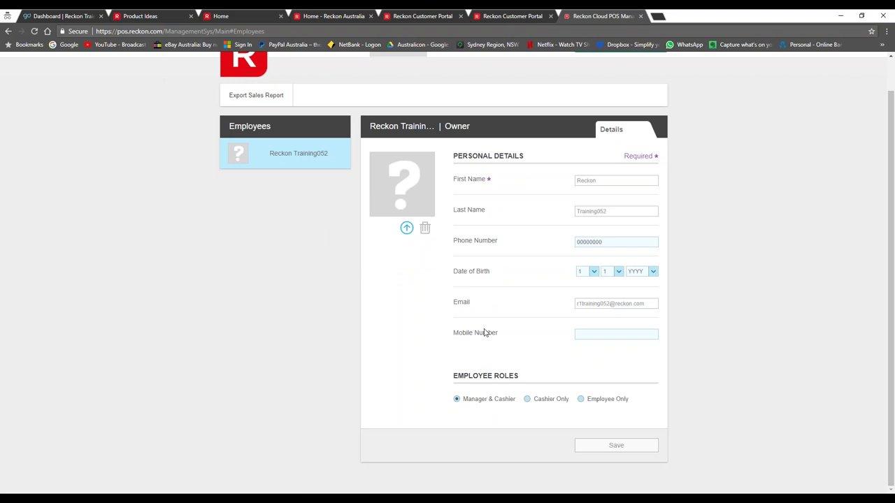
pyautogui.moveTo(452, 376); pyautogui.dragTo(515, 376)
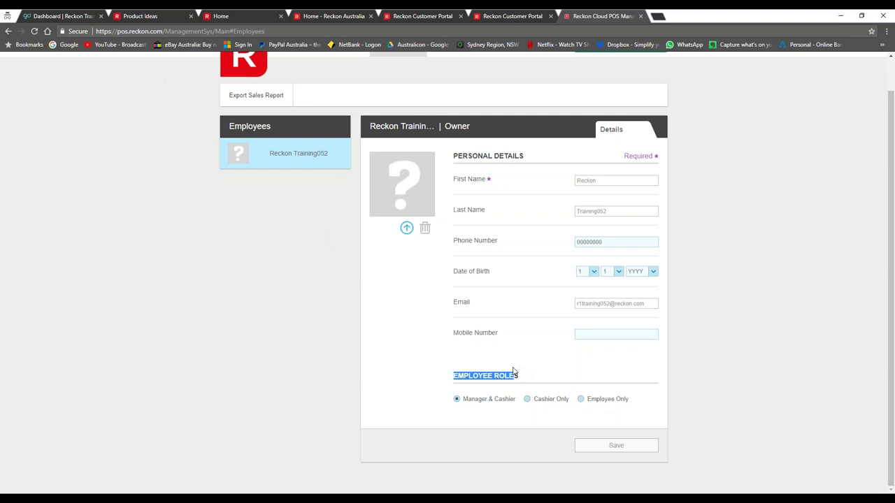
pyautogui.scroll(1, 501, 368)
pyautogui.scroll(1, 501, 368)
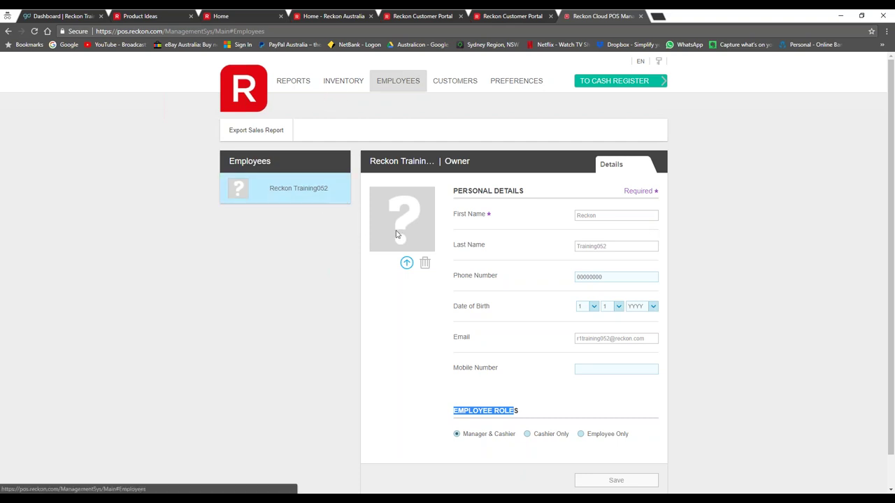
pyautogui.scroll(-1, 393, 246)
pyautogui.scroll(1, 420, 175)
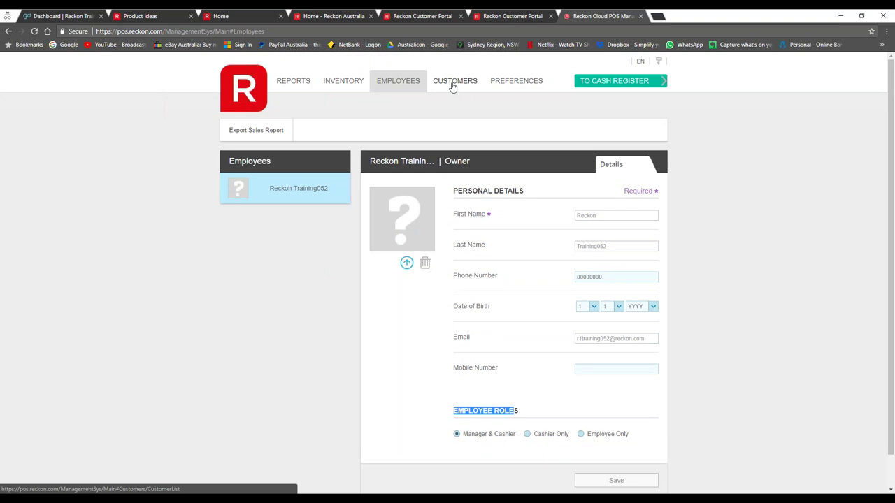
# - Open Customers and switch the Groups filter between All Customers and Staff Members
pyautogui.click(453, 85)
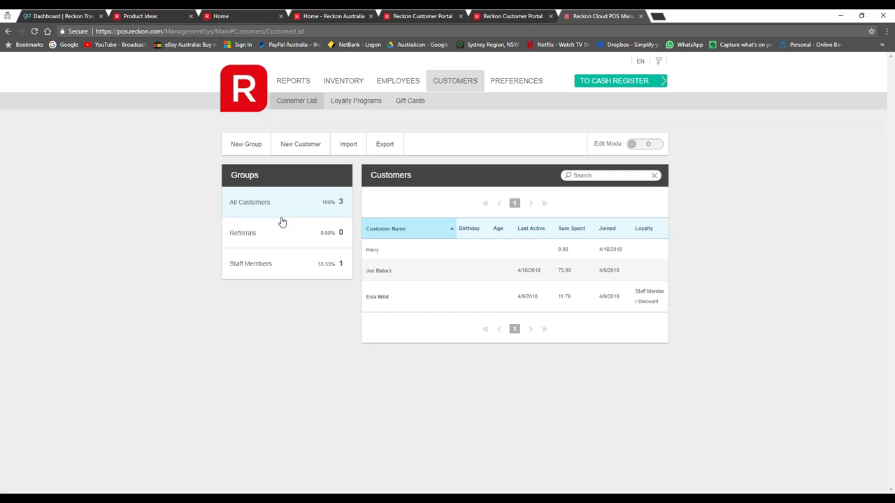
pyautogui.click(281, 218)
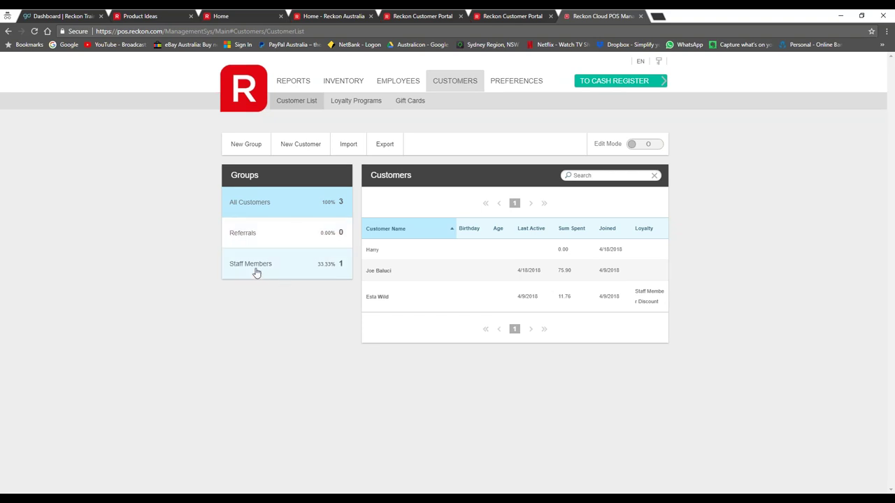
pyautogui.click(259, 270)
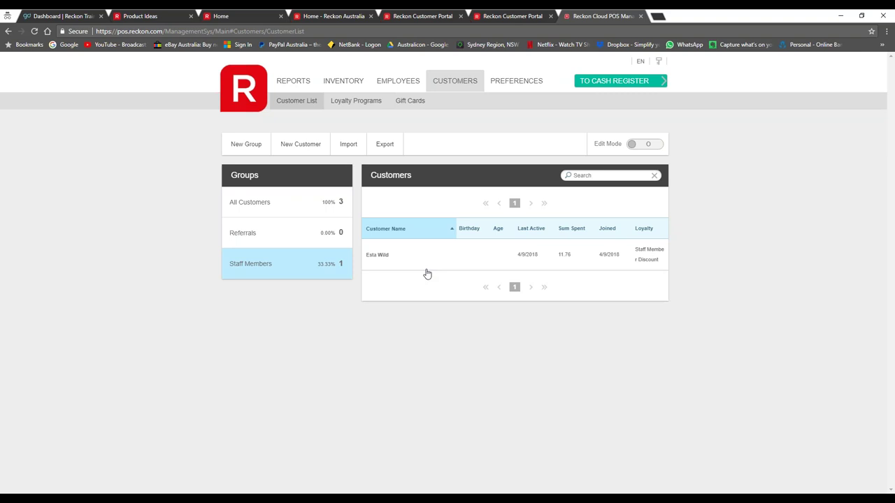
pyautogui.click(300, 212)
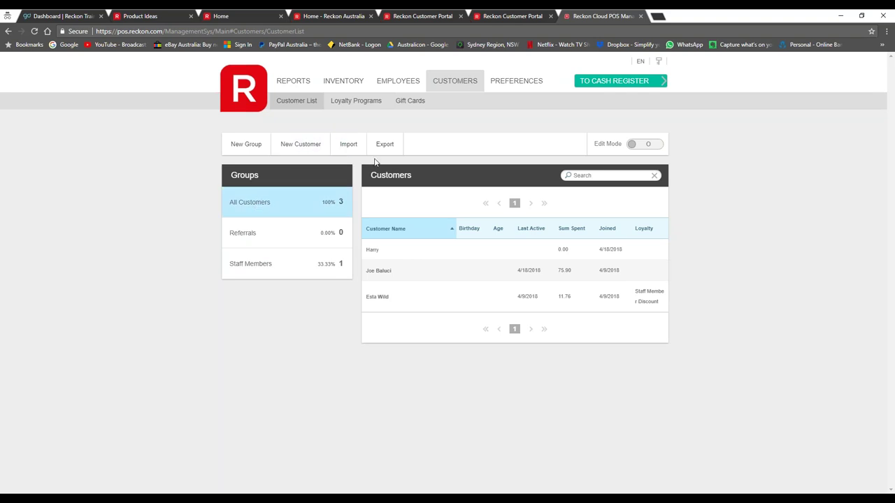
# - Start a blank New Customer form and review the Add Another Field options without adding any
pyautogui.click(303, 148)
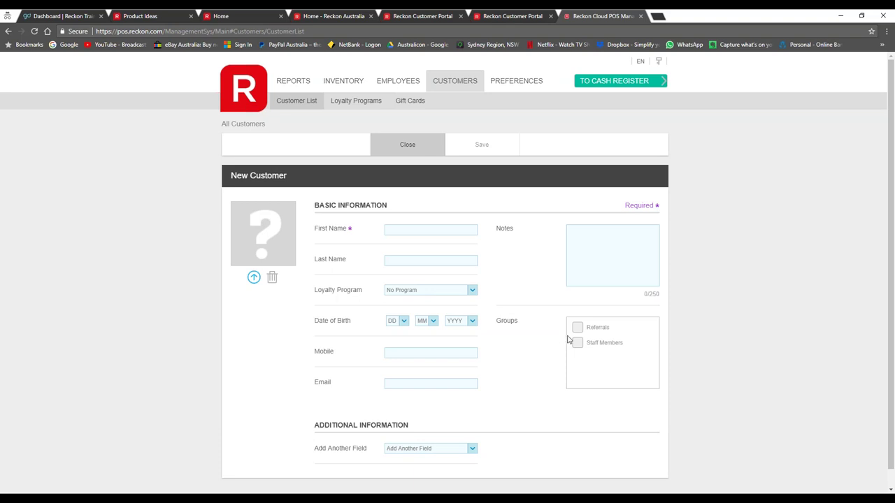
pyautogui.scroll(-1, 553, 343)
pyautogui.click(420, 430)
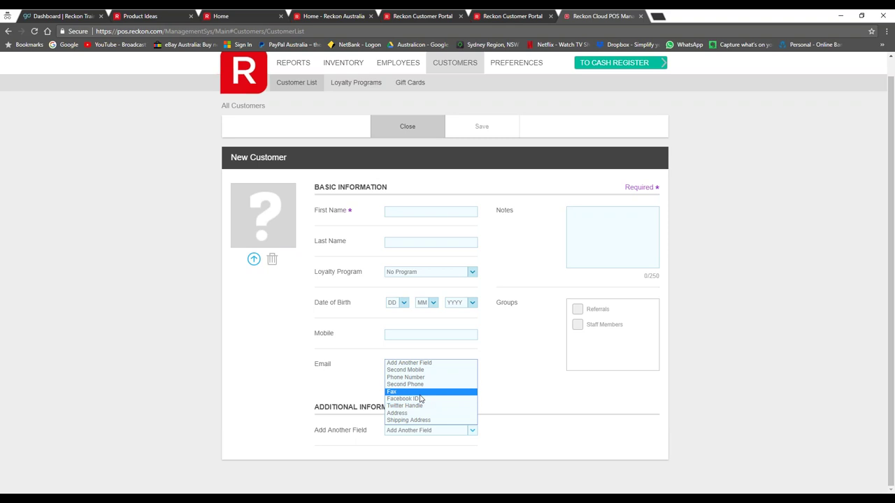
pyautogui.click(545, 361)
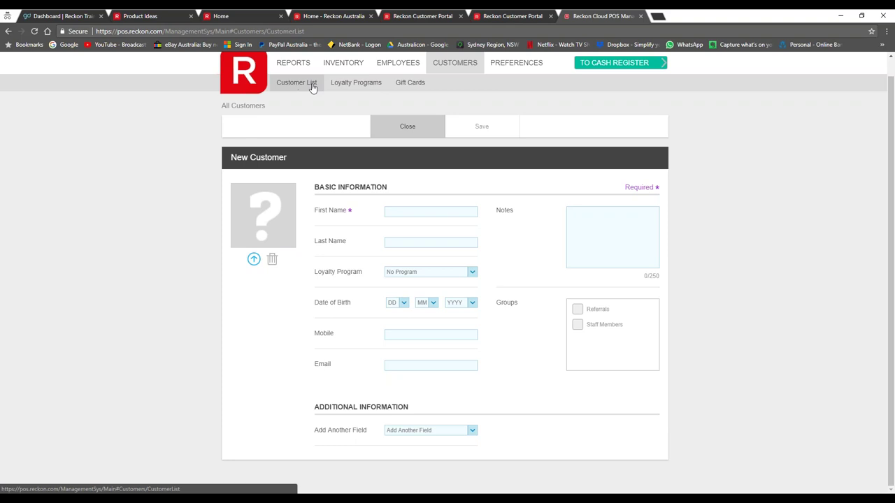
# - Open the Loyalty Programs settings and review the birthday reward validity options
pyautogui.click(349, 84)
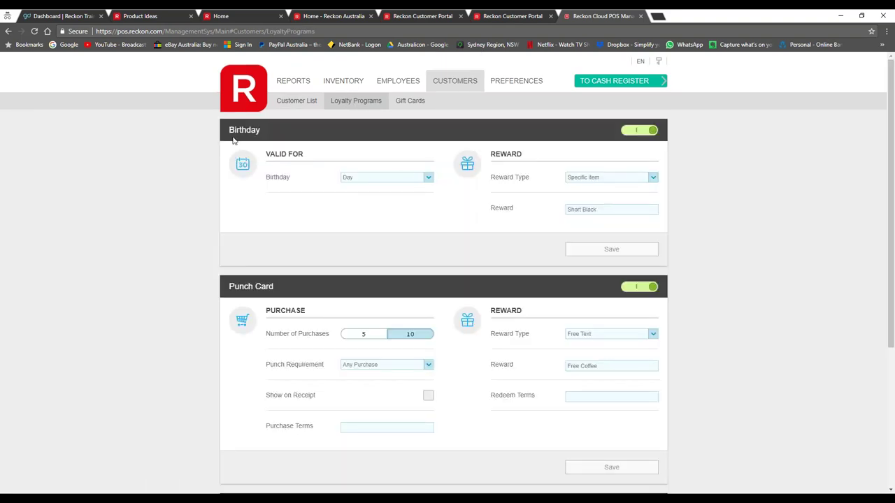
pyautogui.scroll(-2, 354, 154)
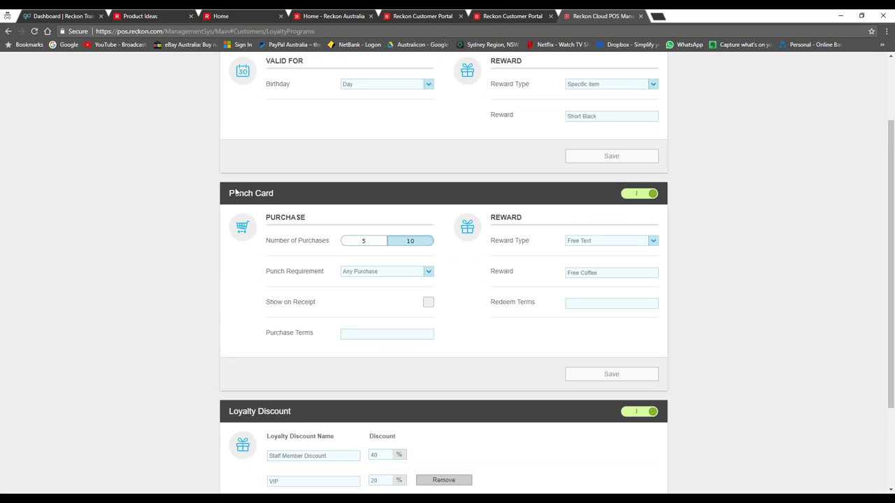
pyautogui.scroll(-2, 266, 279)
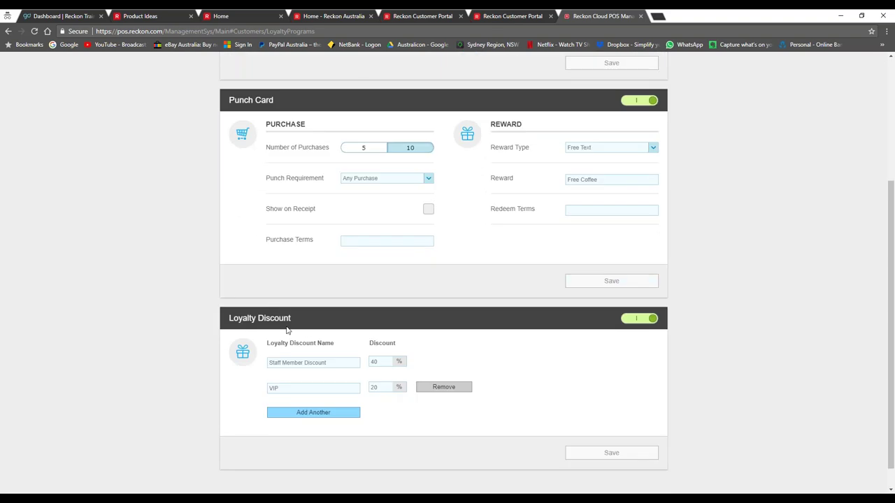
pyautogui.scroll(3, 286, 330)
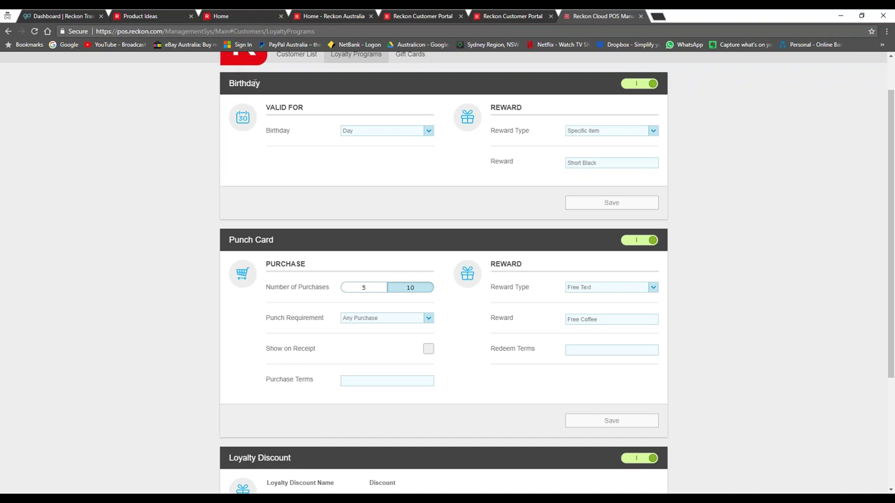
pyautogui.click(426, 131)
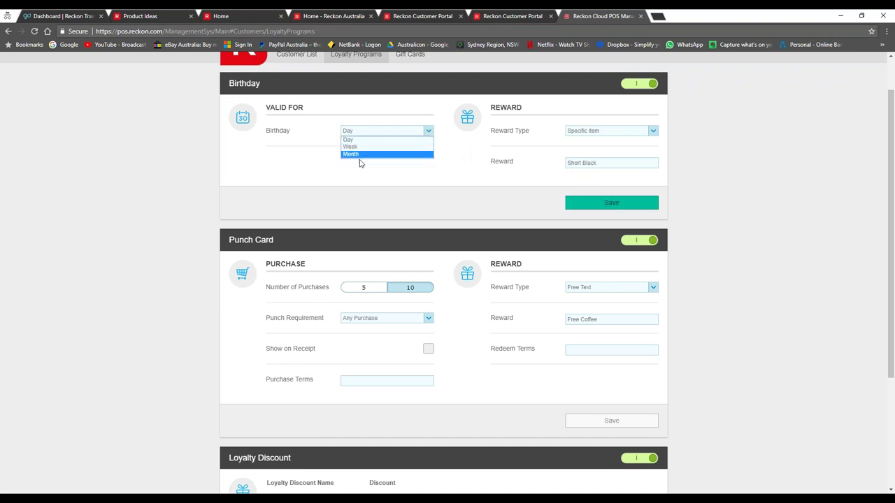
pyautogui.scroll(-1, 527, 235)
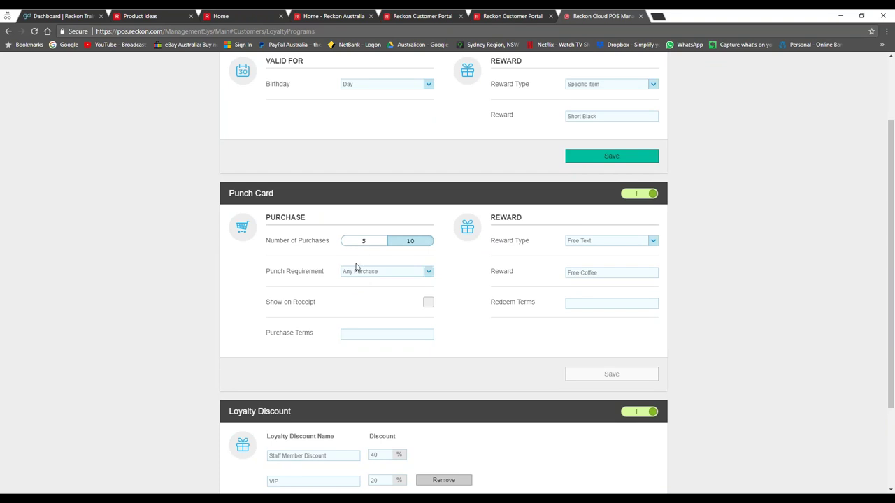
pyautogui.scroll(-3, 362, 252)
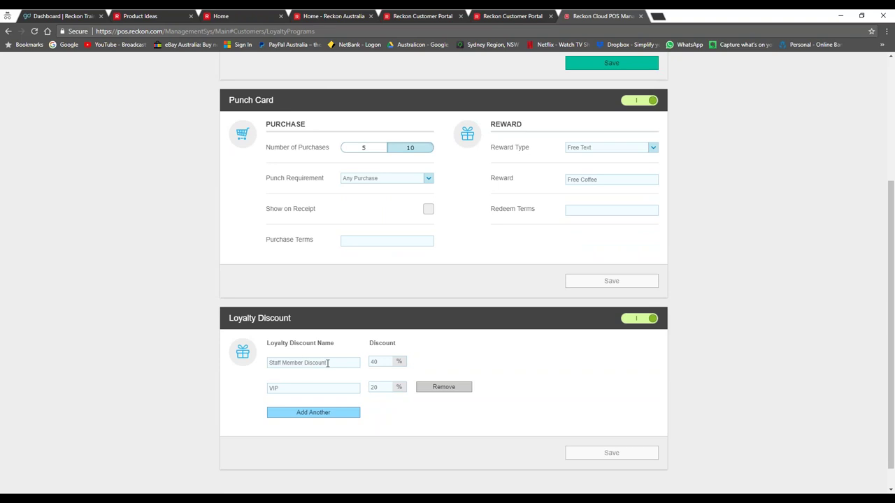
# - Add an 'Affiliate Referrals' loyalty discount at 20% and save it
pyautogui.click(313, 413)
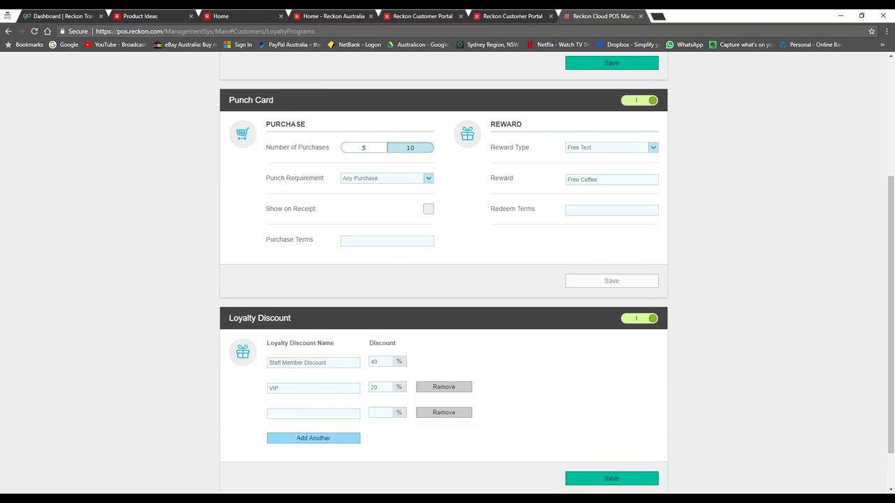
pyautogui.write('Affiliate Referrals')
pyautogui.click(624, 482)
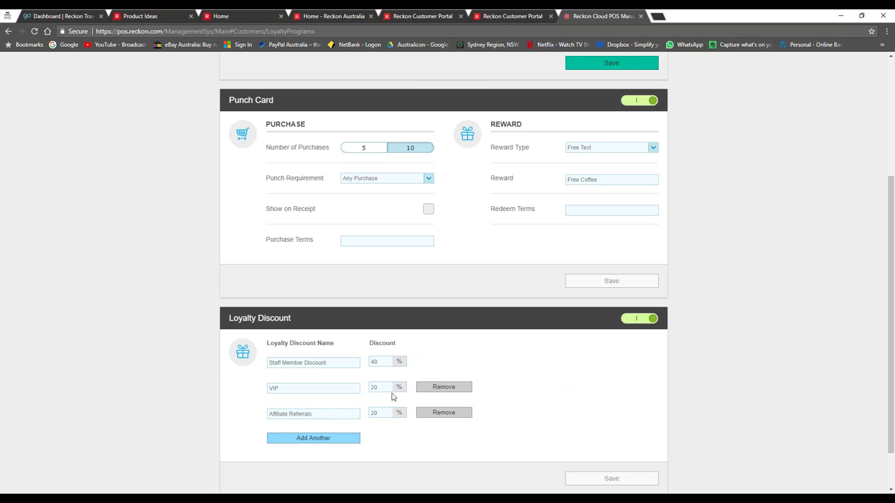
pyautogui.scroll(3, 467, 248)
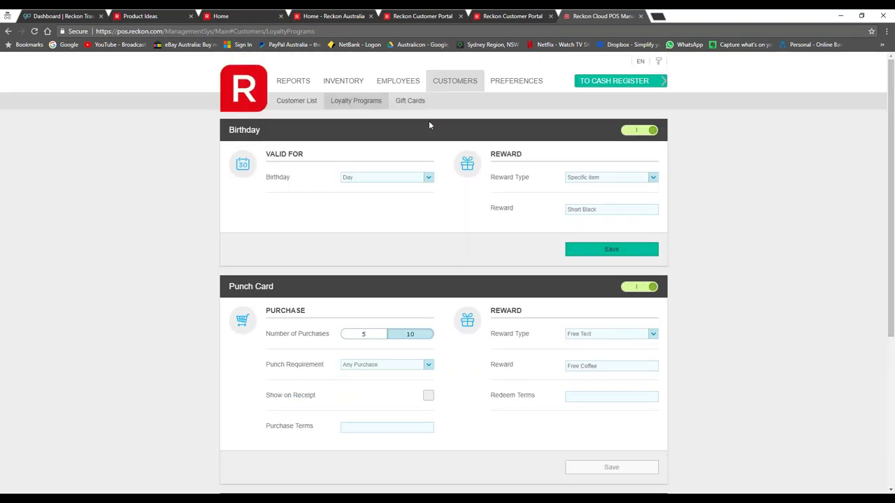
# - In Gift Cards settings, keep validity at Always, show the $100, $50 and $20 presets, and save
pyautogui.click(415, 104)
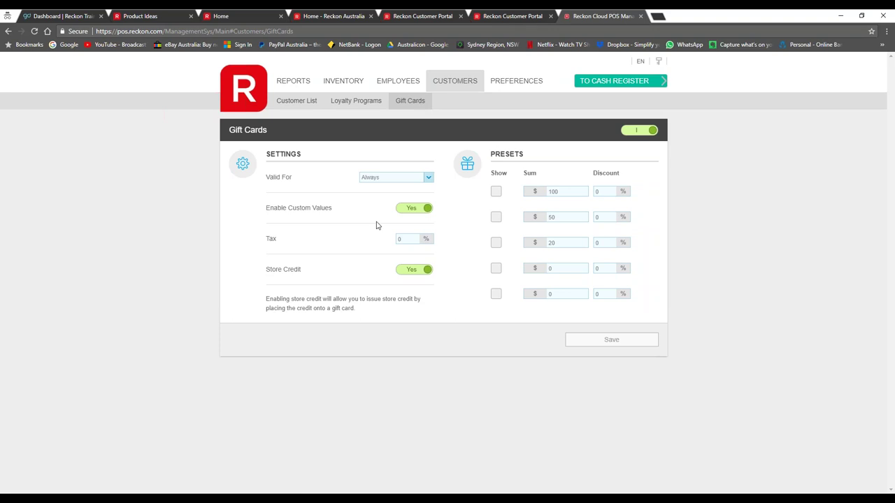
pyautogui.click(381, 179)
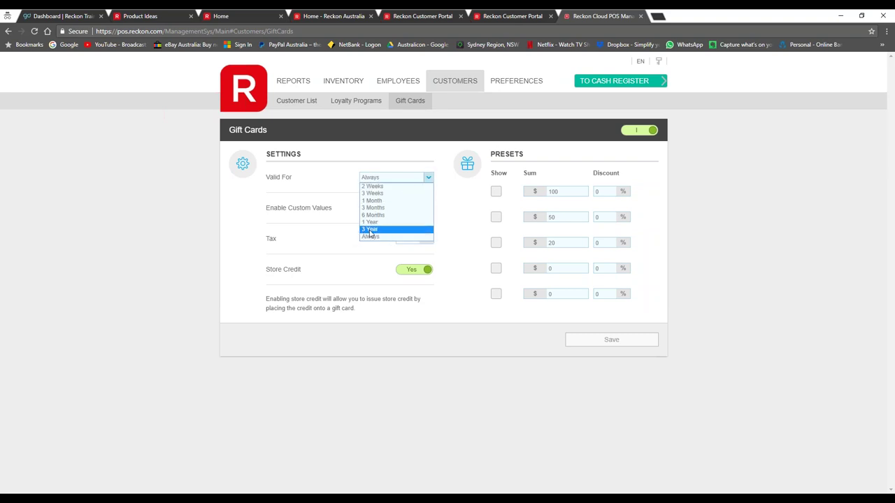
pyautogui.click(315, 196)
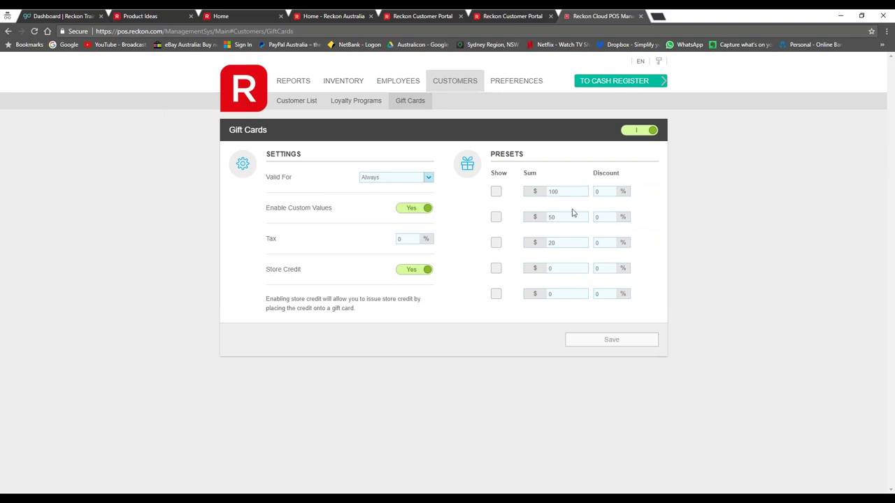
pyautogui.click(496, 191)
pyautogui.click(496, 217)
pyautogui.click(496, 242)
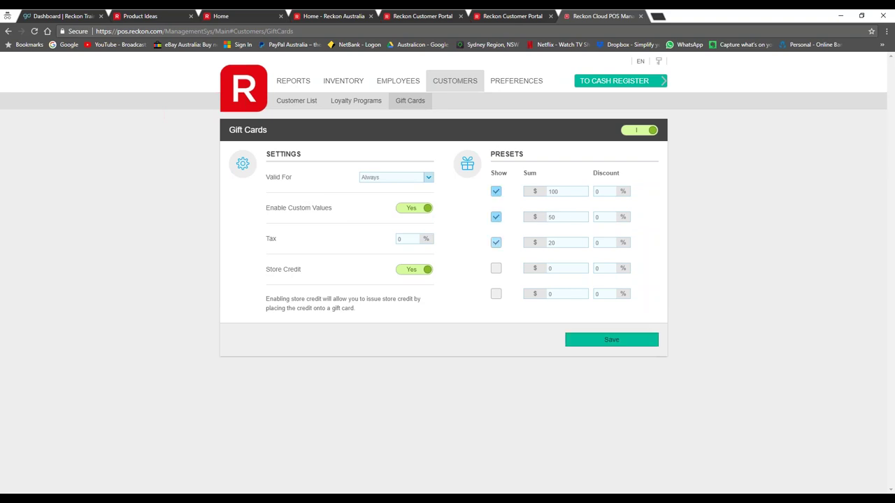
pyautogui.click(586, 340)
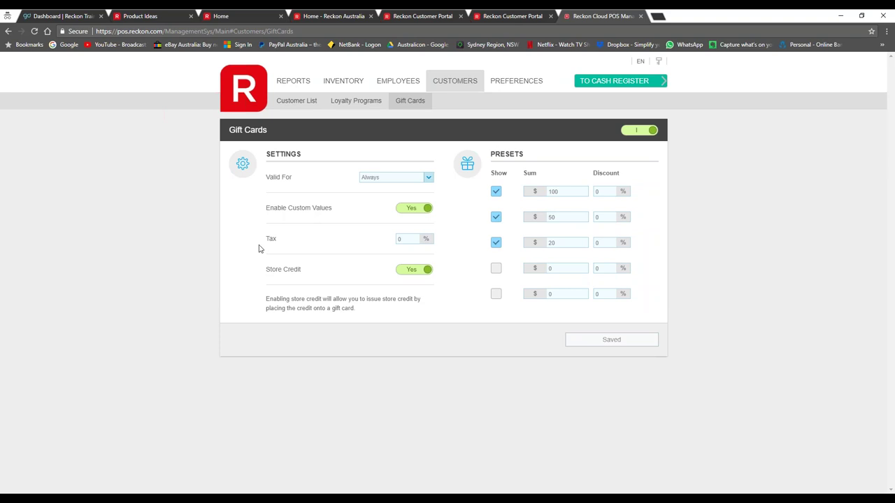
# - Toggle Store Credit off and back to Yes, then save the gift card settings
pyautogui.moveTo(265, 273); pyautogui.dragTo(298, 275)
pyautogui.click(408, 273)
pyautogui.click(412, 271)
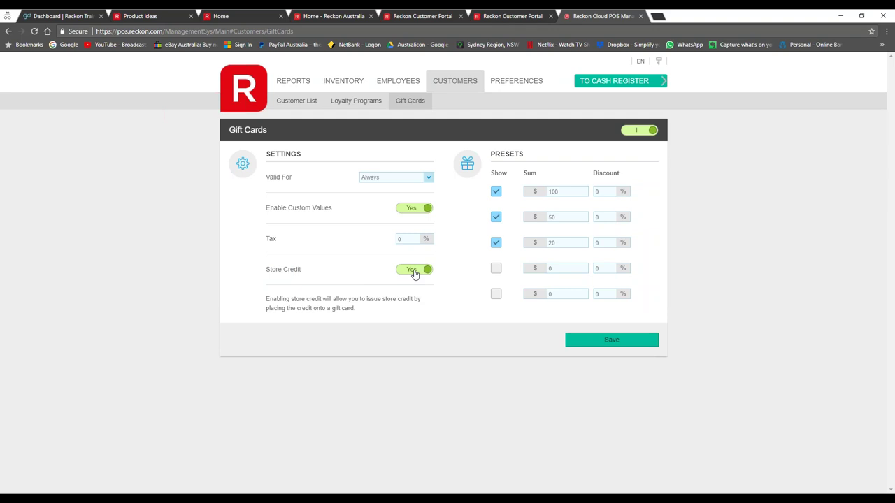
pyautogui.click(634, 342)
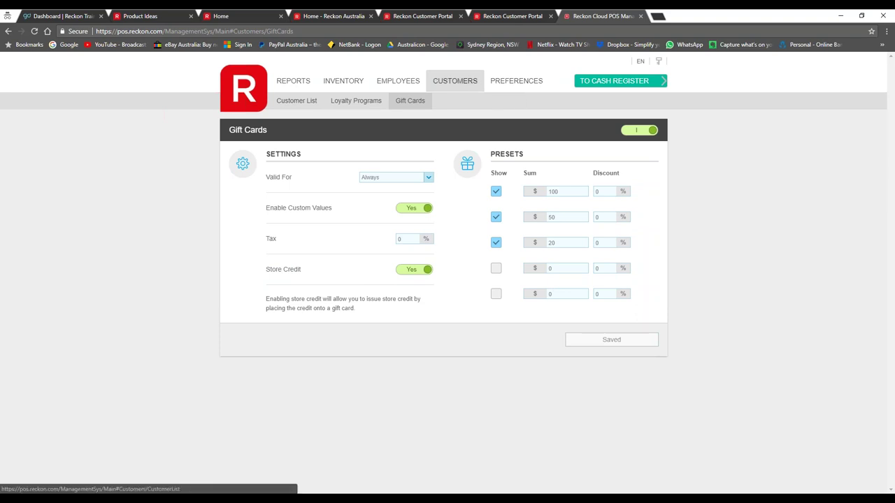
# - Look over the Receipt preferences, then open In Store preferences showing the 10.00% tax rate and AUD
pyautogui.click(516, 81)
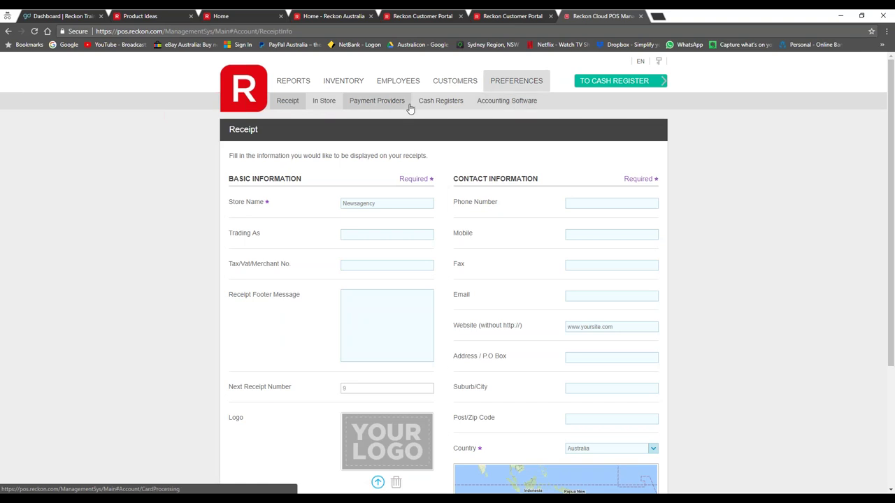
pyautogui.scroll(-1, 471, 350)
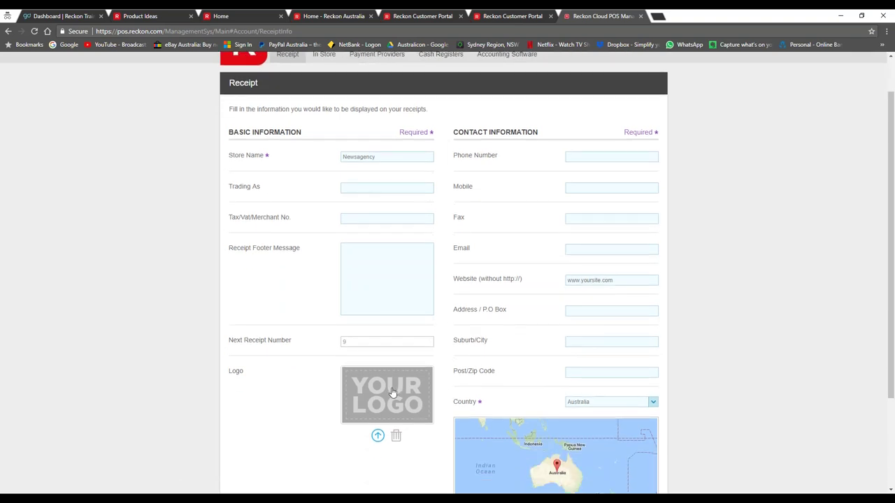
pyautogui.scroll(1, 391, 393)
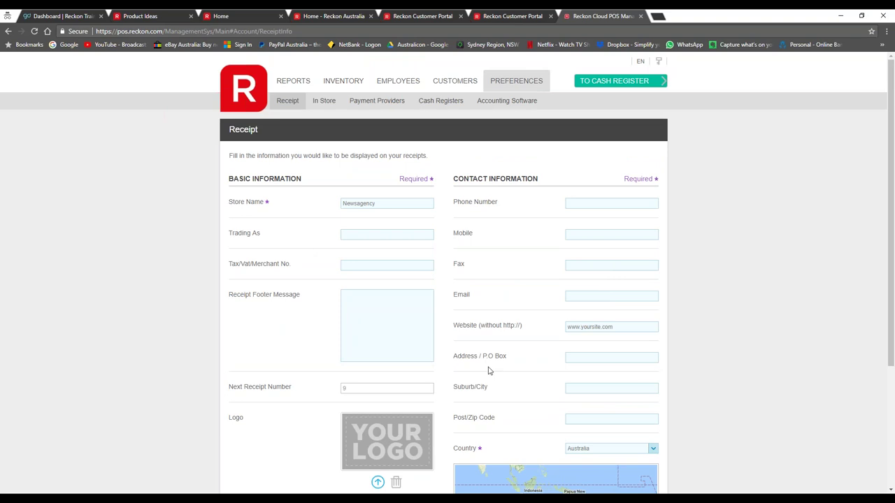
pyautogui.click(324, 102)
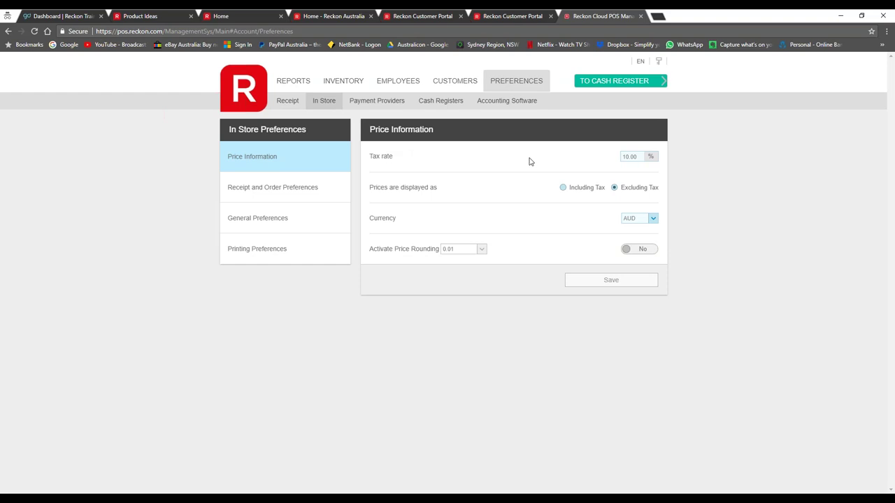
# - Review receipt and order, general, and printing preferences, then show PayPal payment provider fields
pyautogui.click(324, 195)
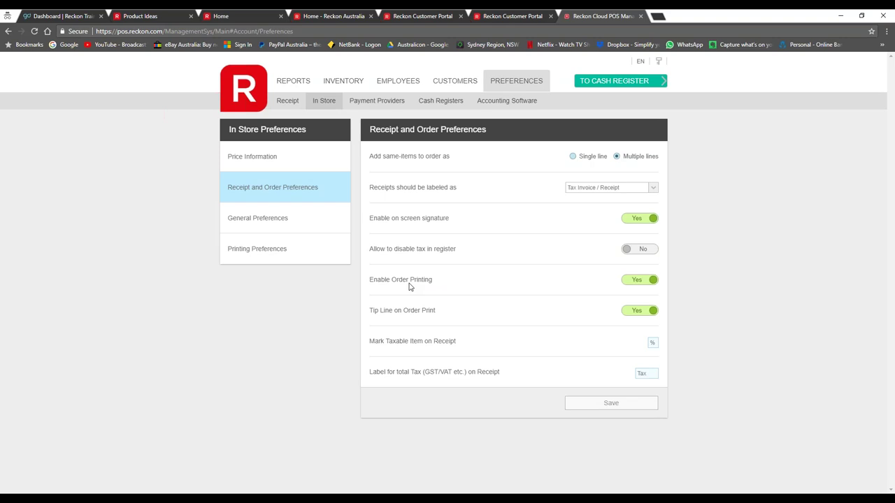
pyautogui.click(314, 228)
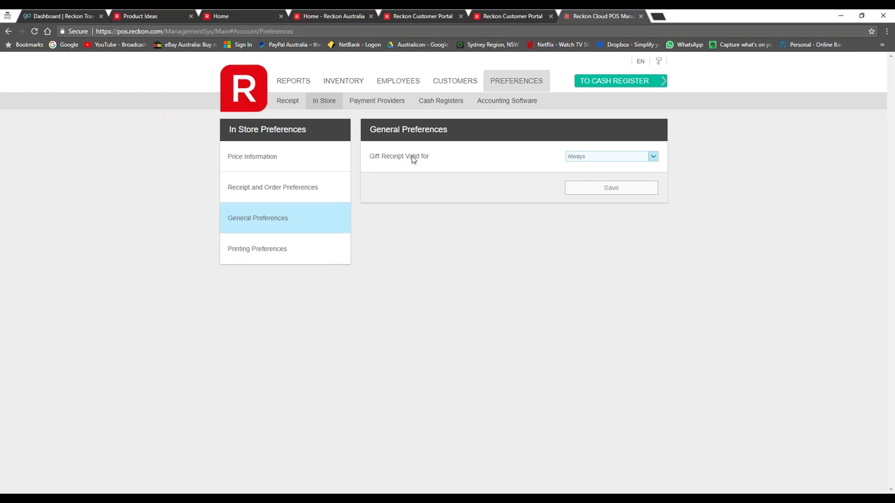
pyautogui.click(314, 247)
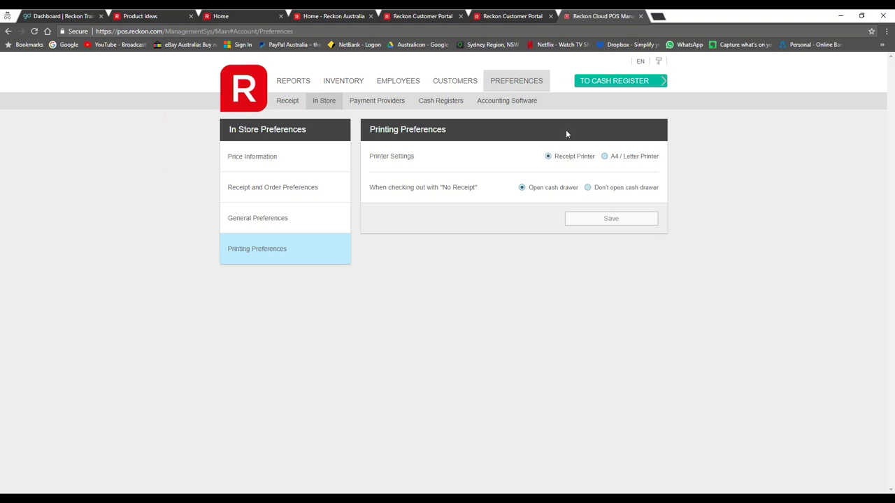
pyautogui.click(390, 102)
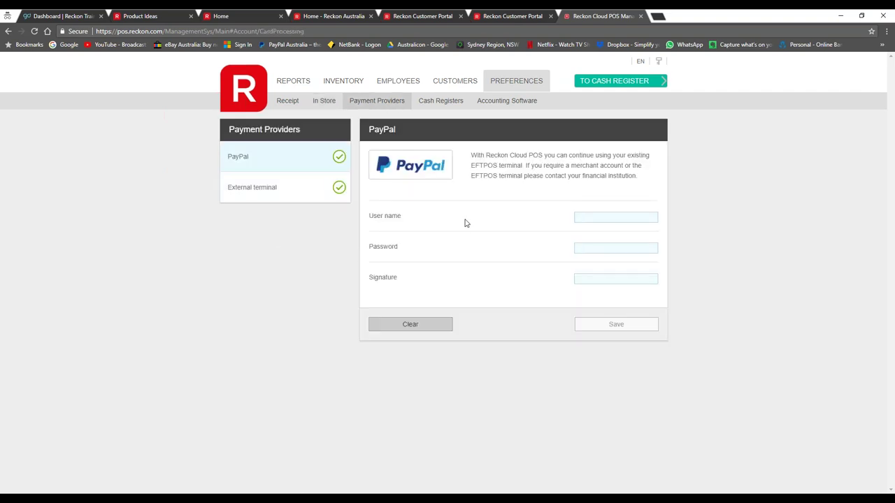
# - Check the active EFTPOS external terminal, then list cash registers showing the Main Cash Register open
pyautogui.click(316, 191)
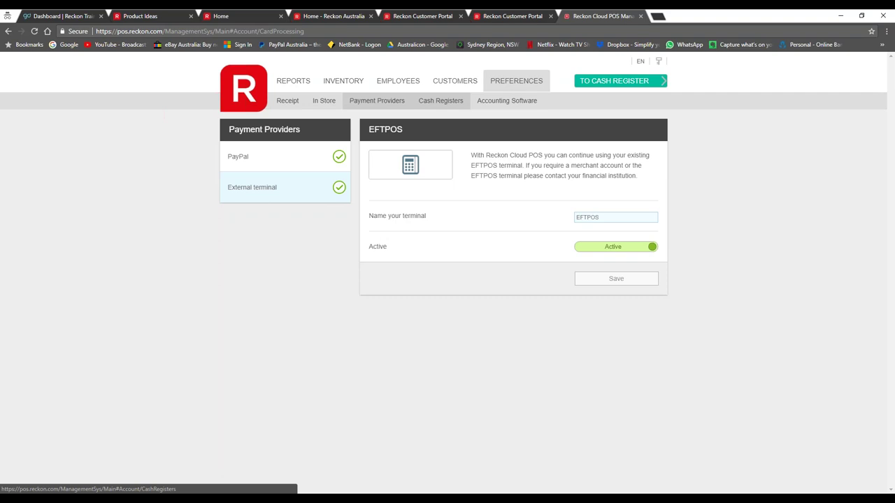
pyautogui.click(440, 105)
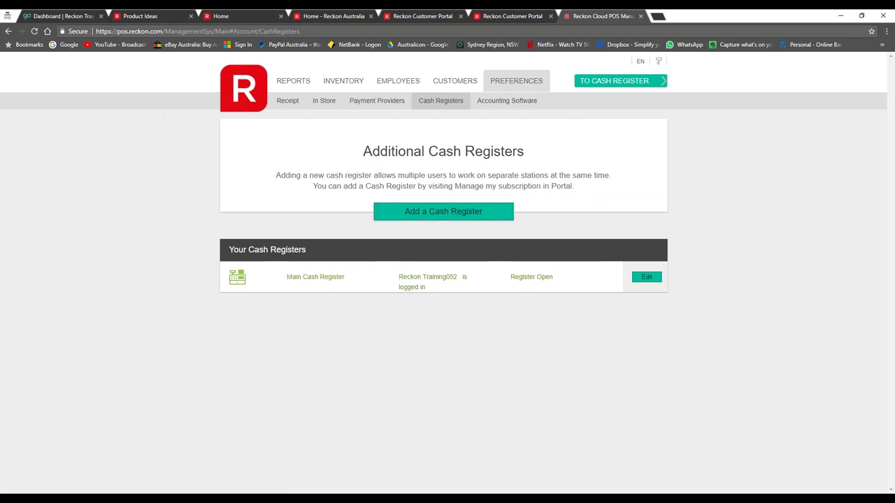
# - Show Accounting Software preferences with Reckon One linked to the Smashed Avo Cafe book
pyautogui.click(511, 106)
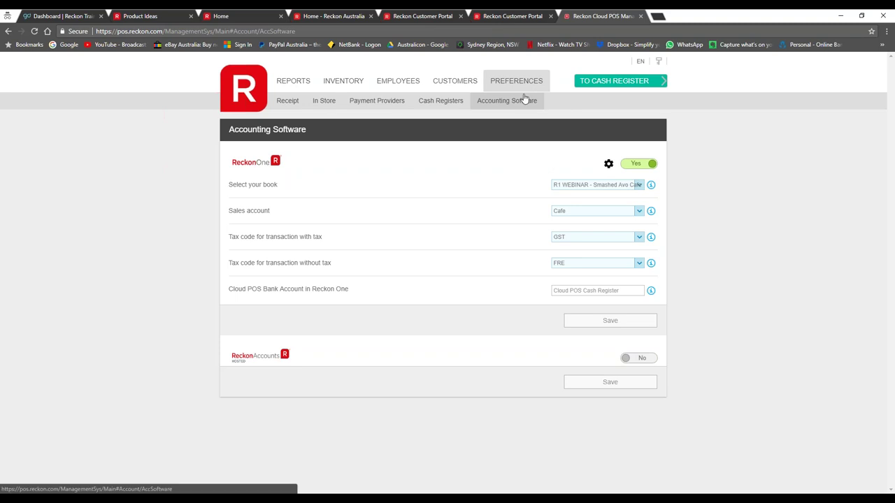
# - Switch to the cash register, take over the already-logged-in session, and begin clearing the $15.05 order
pyautogui.click(607, 83)
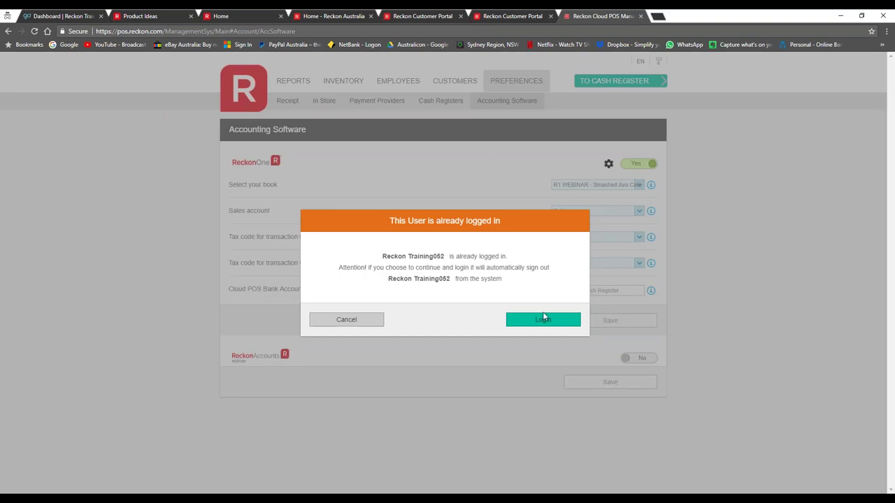
pyautogui.click(518, 319)
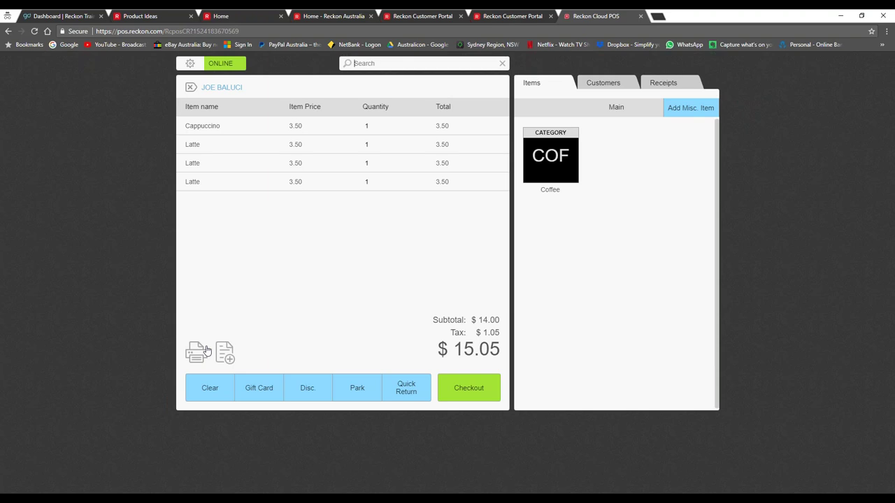
pyautogui.click(208, 390)
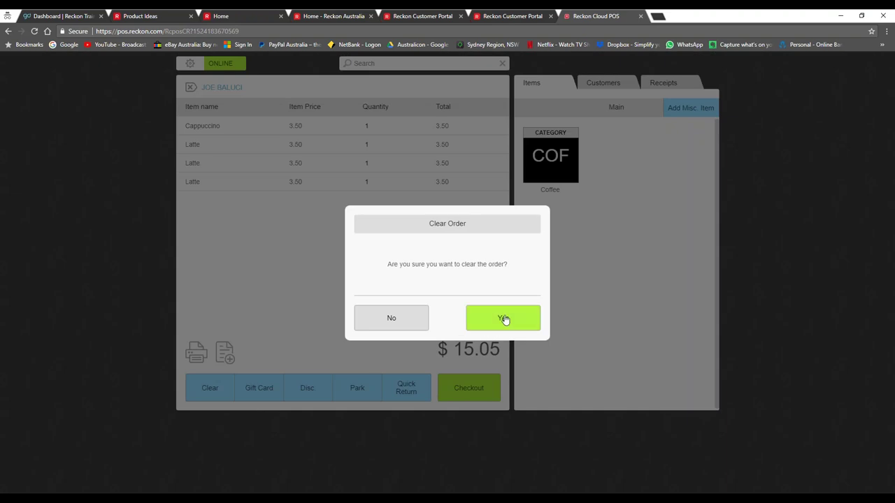
# - Clear the existing order, then add a Cappuccino, a Latte and a Short Black from Coffee
pyautogui.click(504, 319)
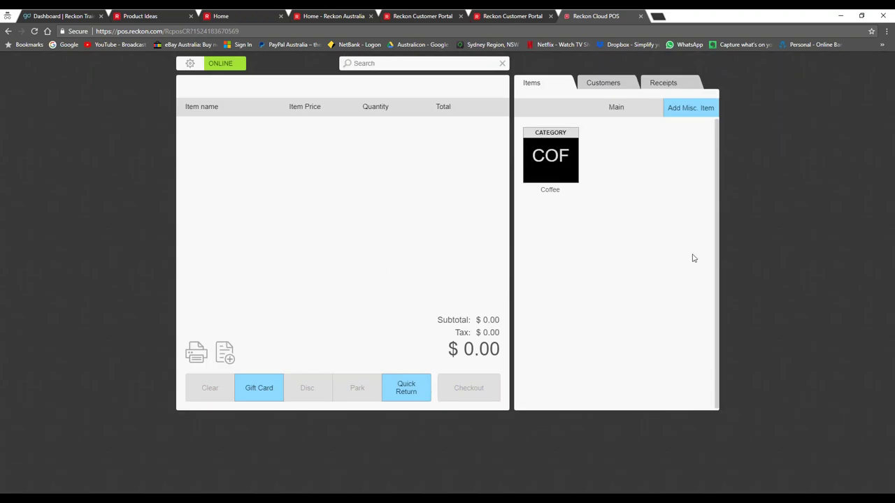
pyautogui.click(550, 157)
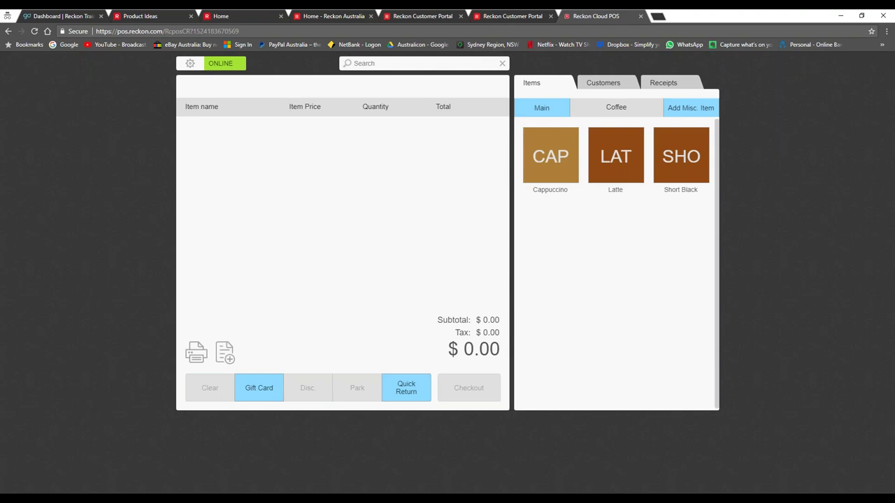
pyautogui.click(563, 162)
pyautogui.click(597, 167)
pyautogui.click(668, 163)
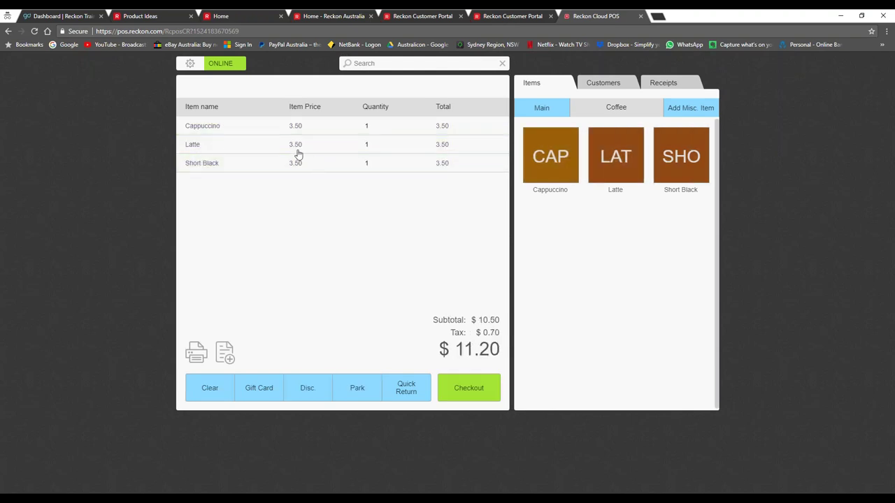
# - Inspect the Latte order line's item details, then finish editing it
pyautogui.click(251, 146)
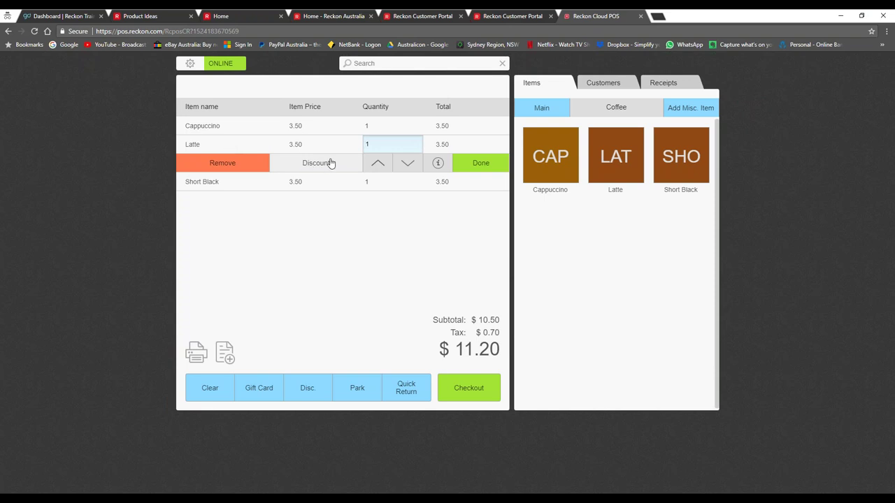
pyautogui.click(437, 164)
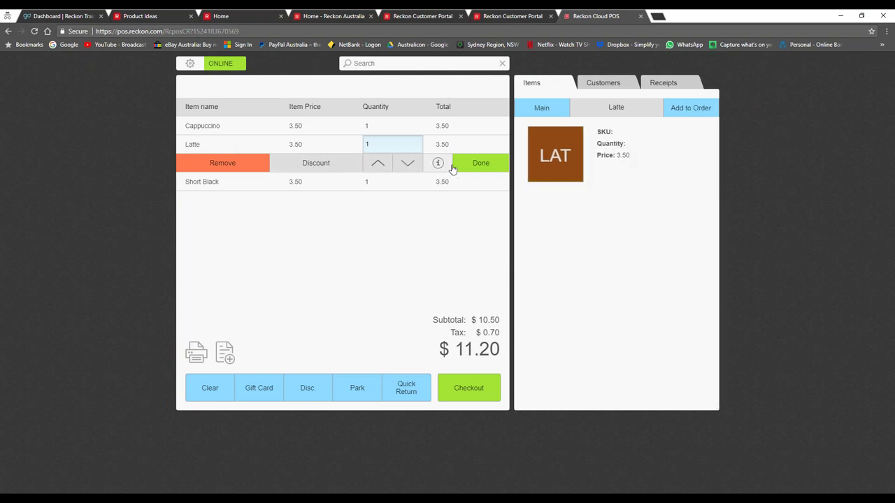
pyautogui.click(599, 142)
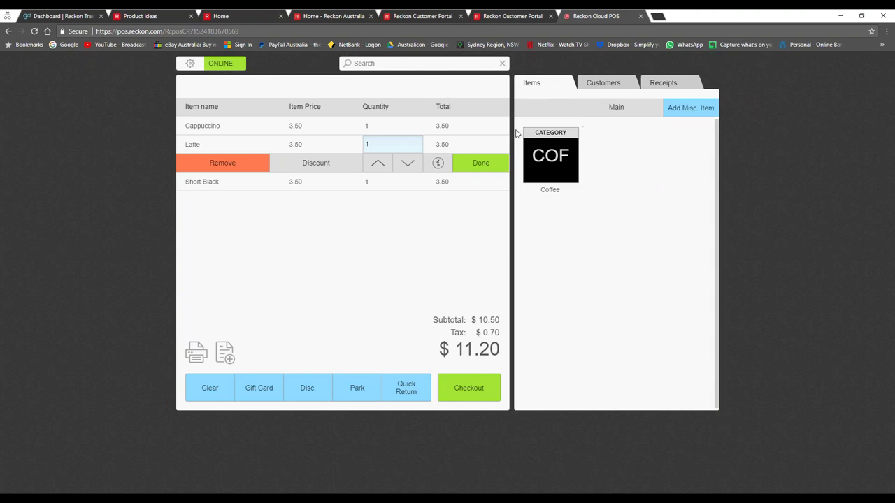
pyautogui.click(497, 169)
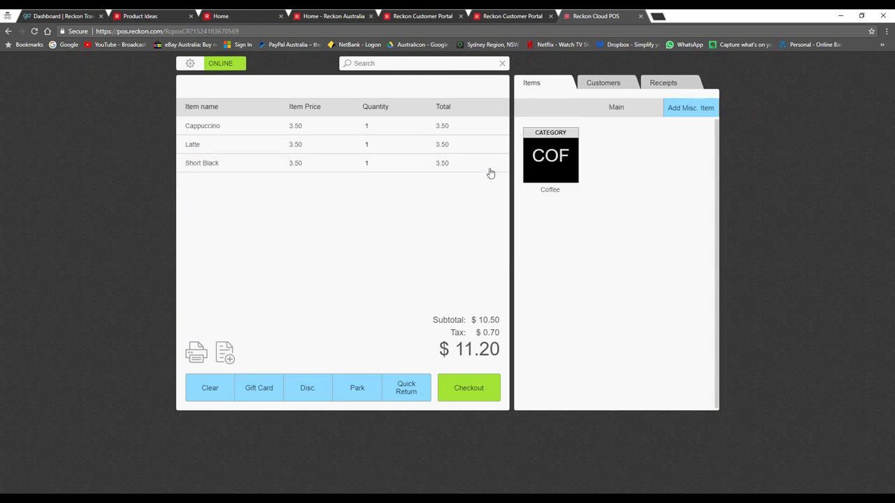
# - Add three more Cappuccinos, then clear the order back to $0.00
pyautogui.click(533, 160)
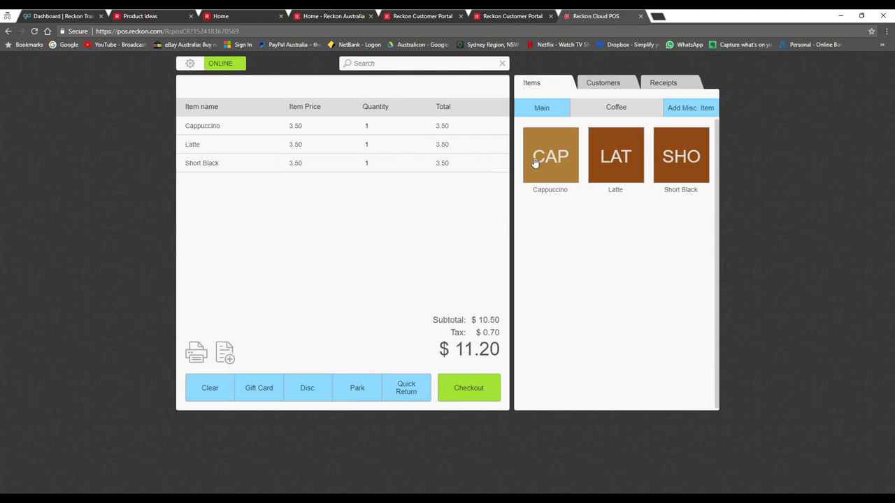
pyautogui.click(545, 162)
pyautogui.click(544, 161)
pyautogui.click(543, 161)
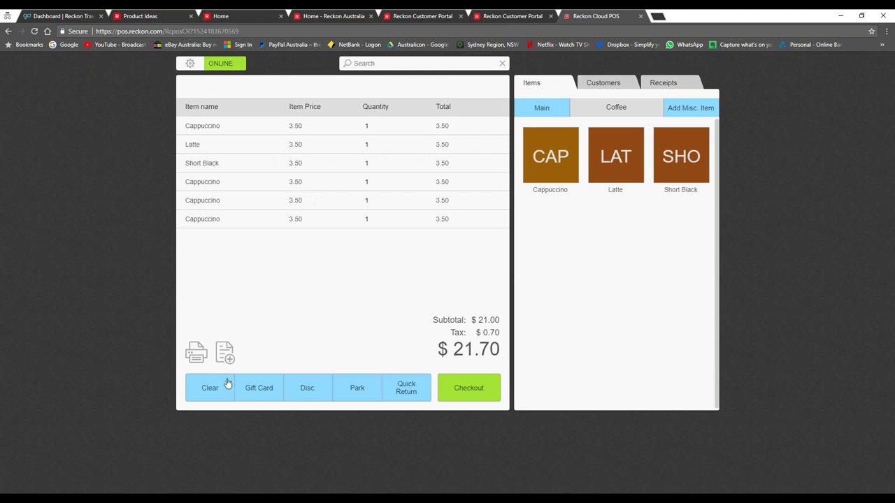
pyautogui.click(212, 397)
pyautogui.click(505, 322)
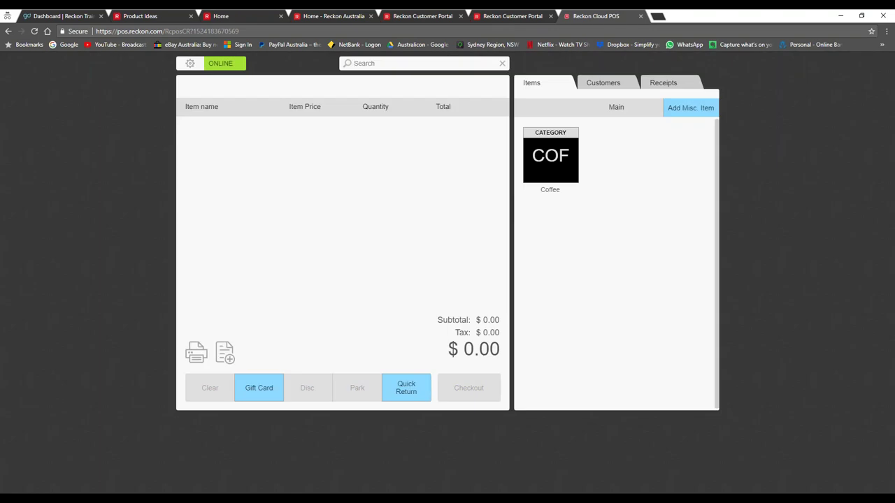
# - Start a gift card sale with a gift card number, then back out and cancel without adding funds
pyautogui.click(258, 389)
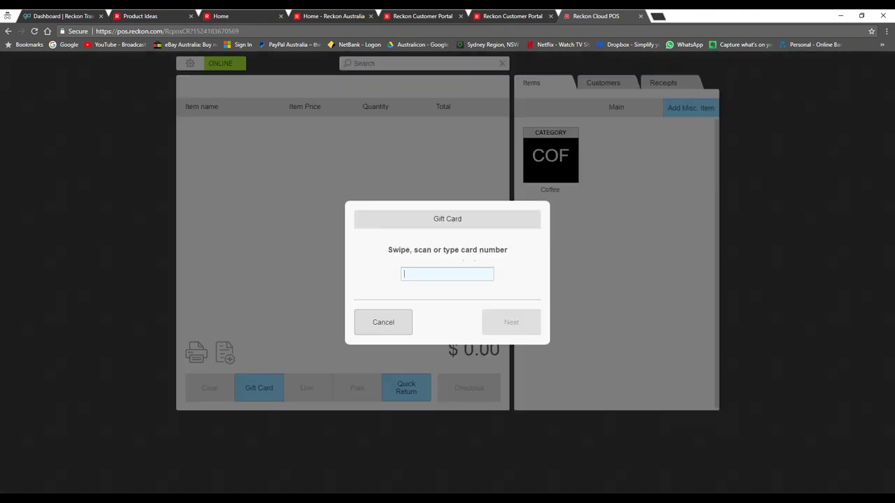
pyautogui.write('123456789')
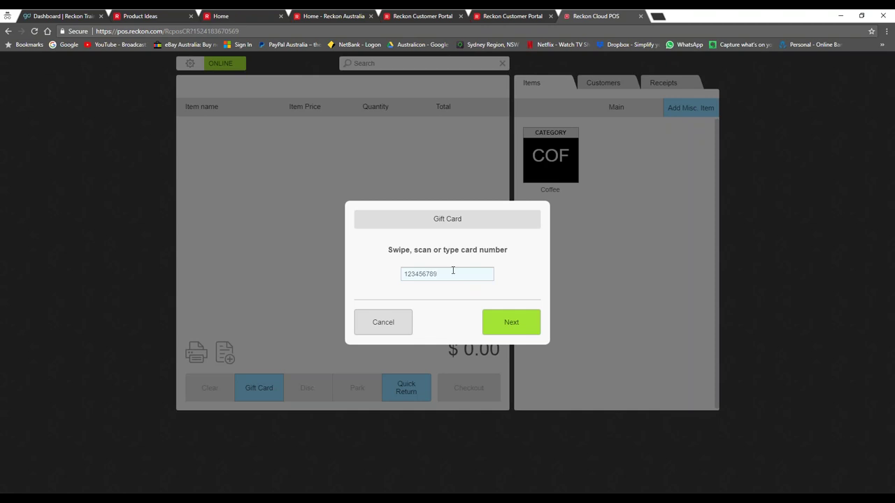
pyautogui.click(513, 329)
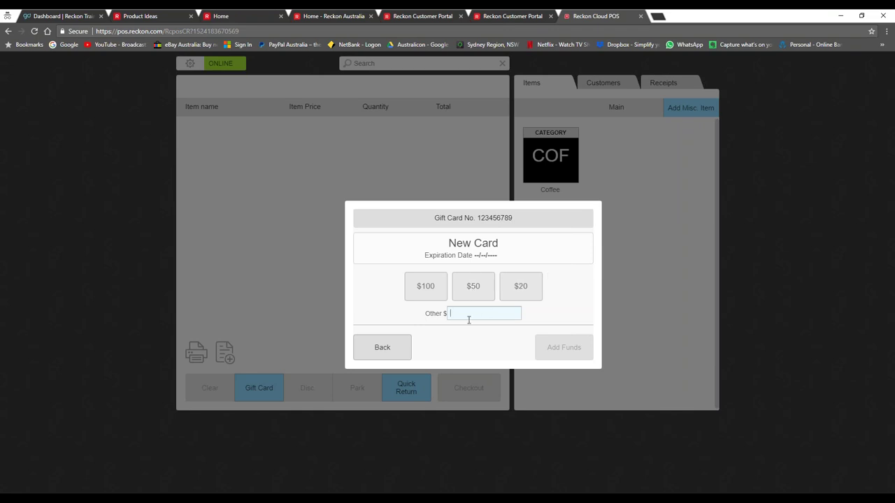
pyautogui.click(382, 347)
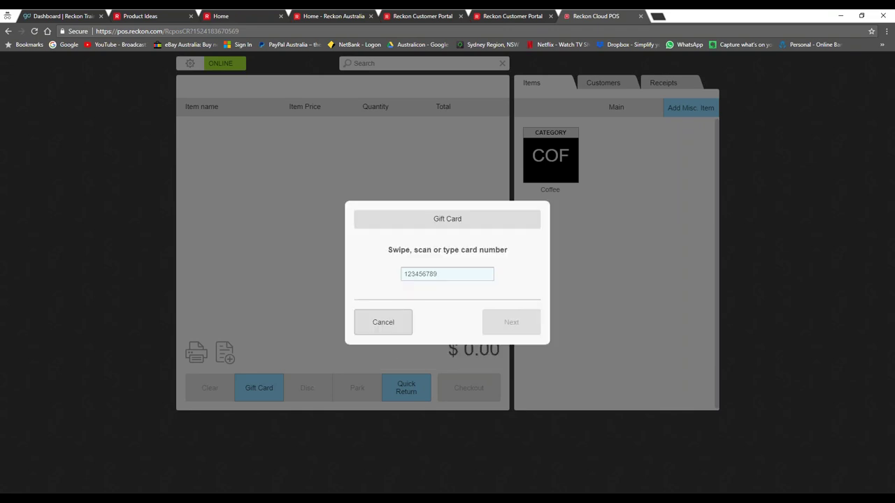
pyautogui.click(391, 330)
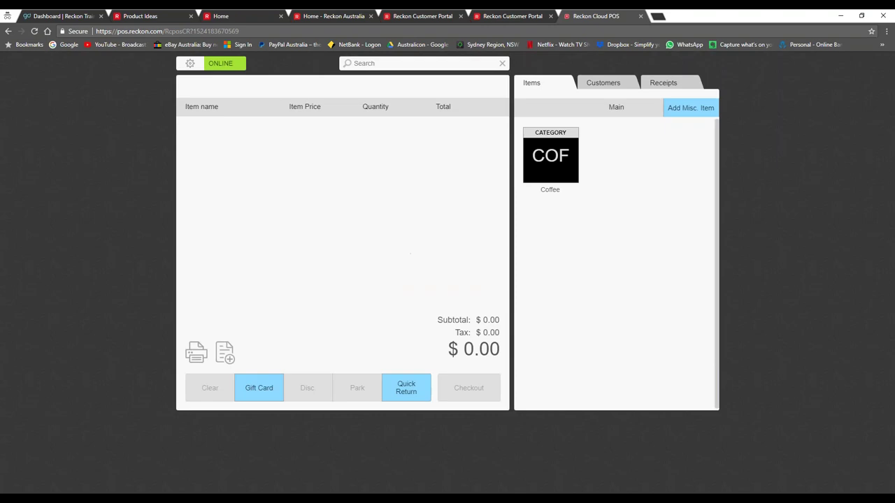
# - Add a Cappuccino and a Latte from the Coffee category to the sale
pyautogui.click(542, 151)
pyautogui.click(550, 155)
pyautogui.click(613, 151)
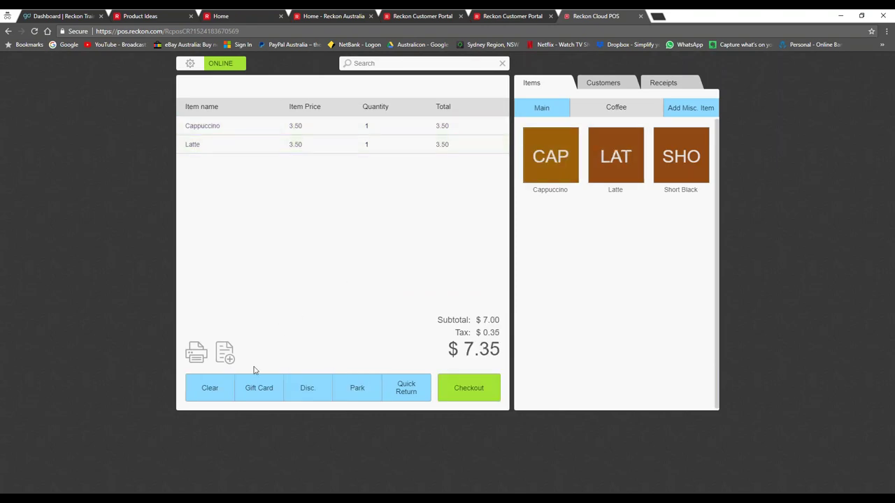
# - Apply a 10% discount to the order, giving a 6.30 subtotal
pyautogui.click(312, 392)
pyautogui.write('10')
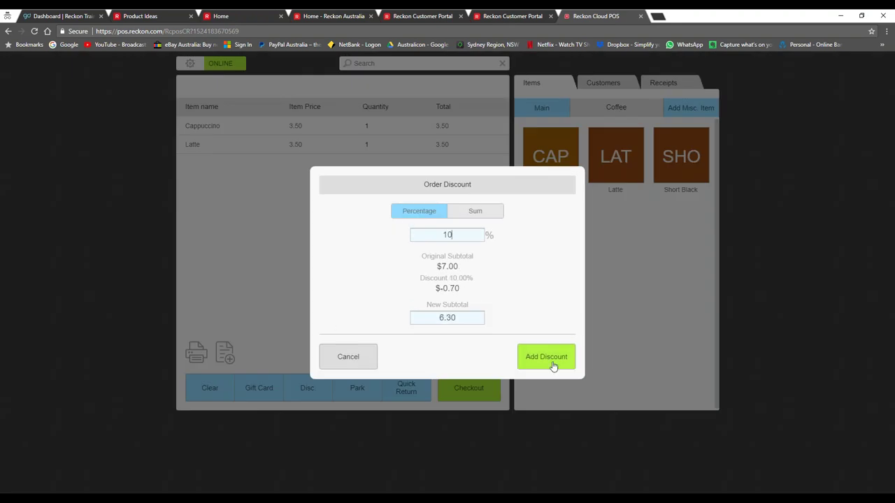
pyautogui.click(548, 363)
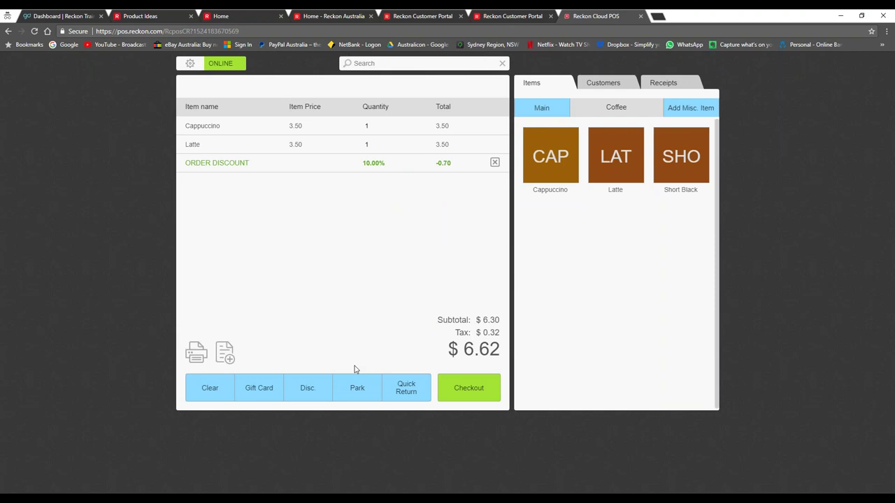
# - Check out the order and choose EFTPOS card payment
pyautogui.click(463, 394)
pyautogui.click(451, 376)
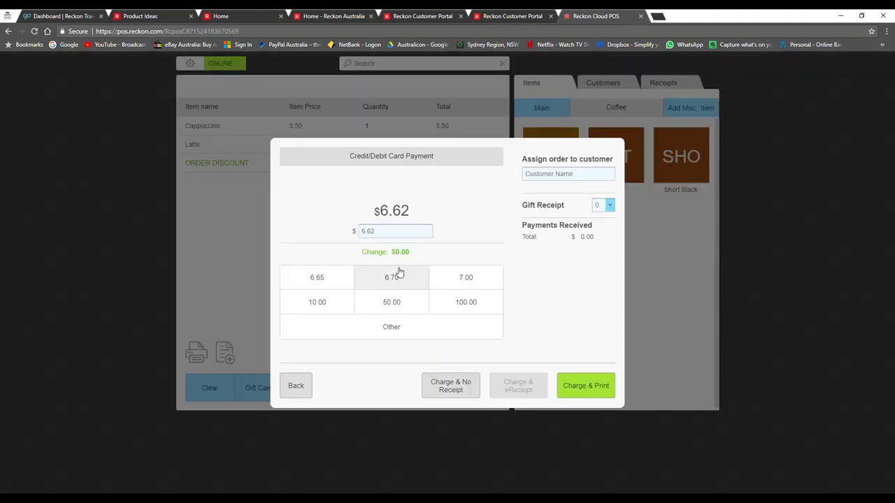
pyautogui.click(455, 389)
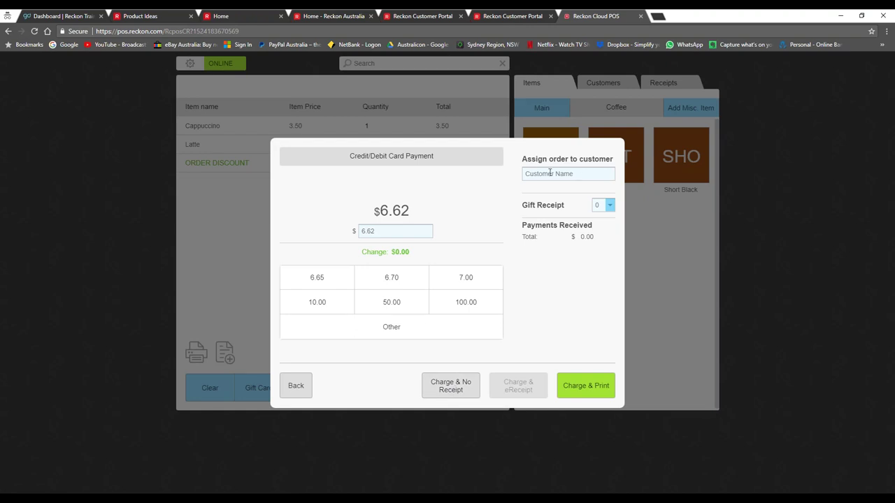
# - Create a new customer for the order, entering their first and last name
pyautogui.click(550, 173)
pyautogui.click(556, 189)
pyautogui.click(560, 198)
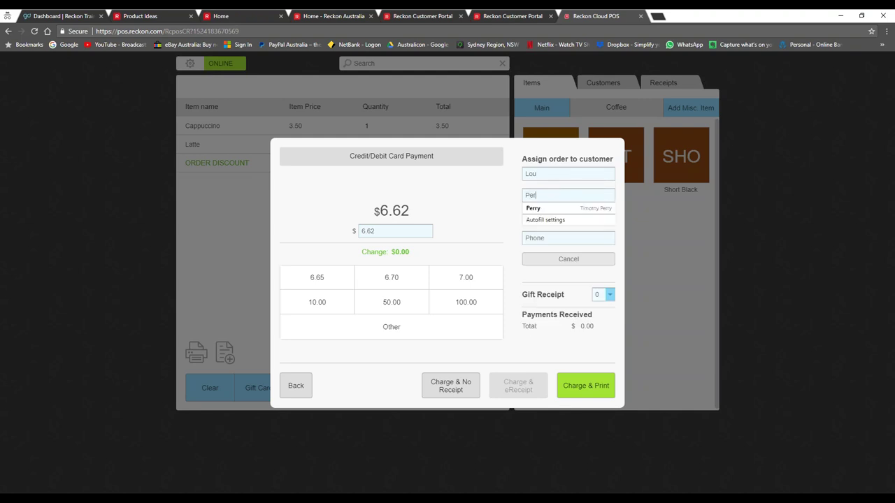
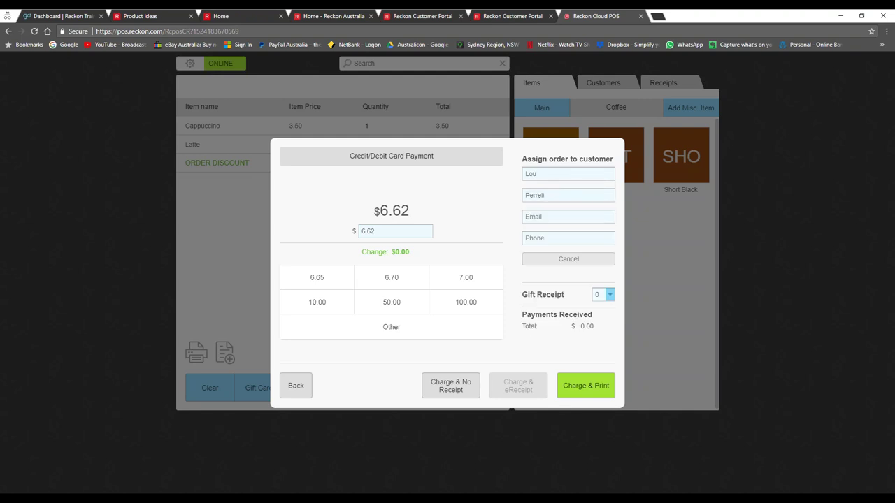
# - Charge the $6.62 card payment with no receipt, then open Receipt No. 9
pyautogui.click(455, 388)
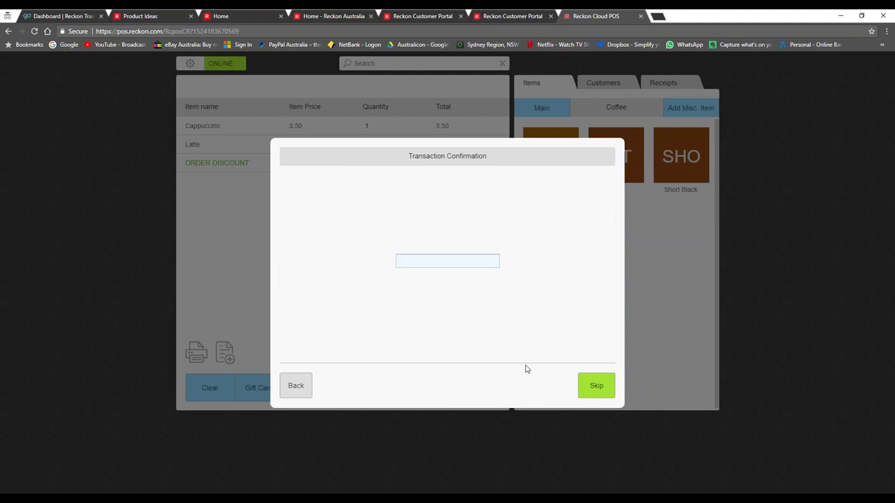
pyautogui.click(598, 385)
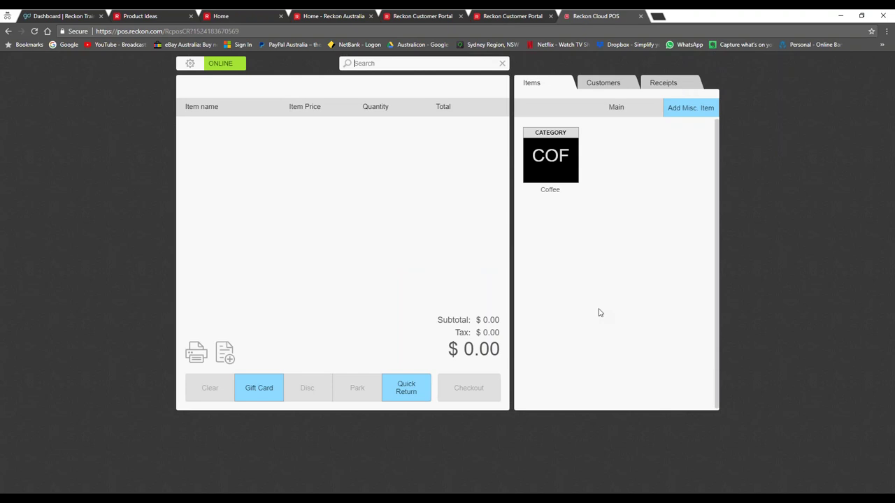
pyautogui.click(685, 85)
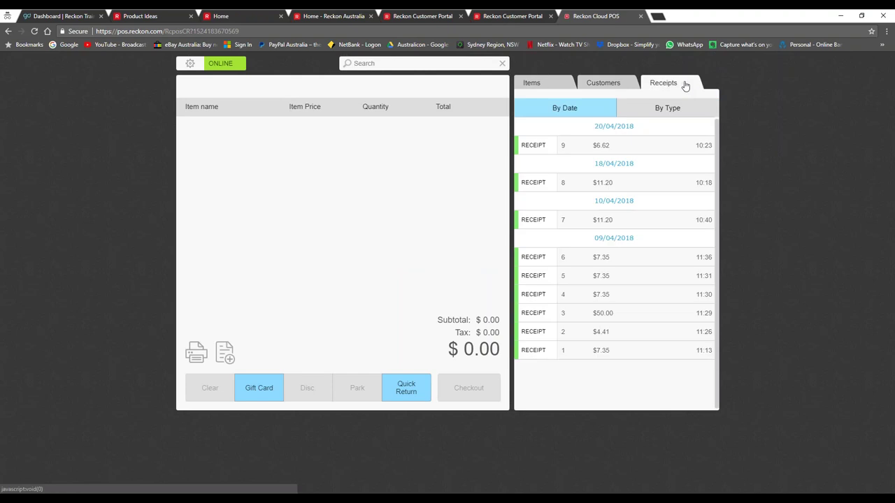
pyautogui.click(593, 146)
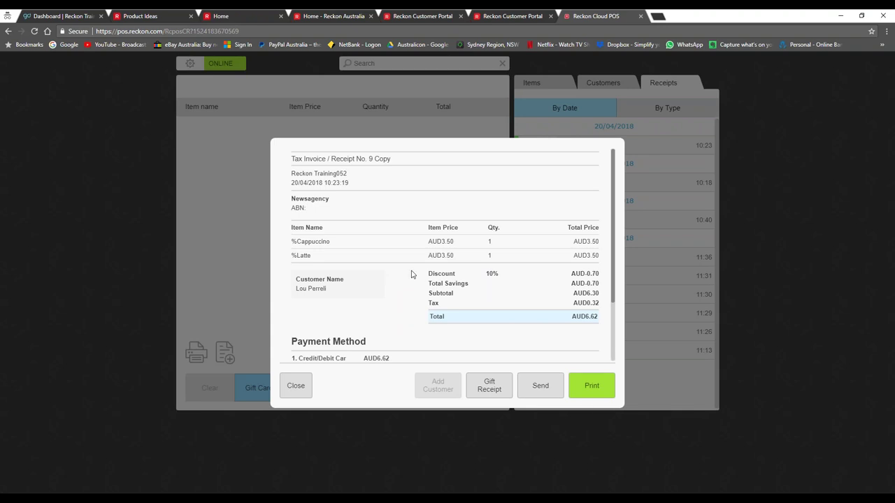
pyautogui.scroll(-3, 411, 275)
pyautogui.scroll(2, 408, 287)
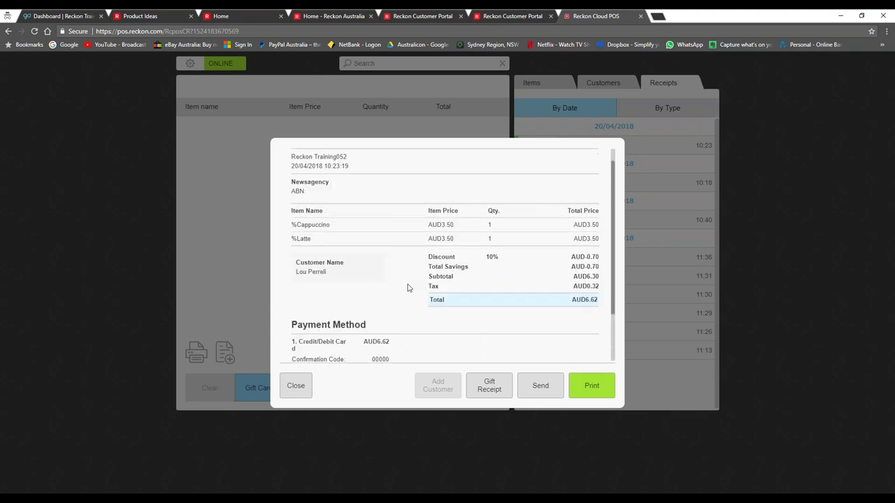
pyautogui.scroll(1, 402, 279)
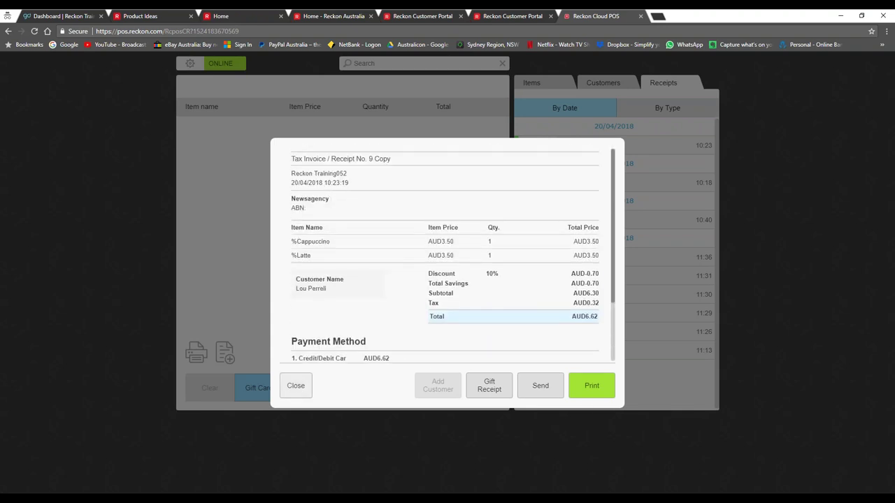
pyautogui.click(296, 385)
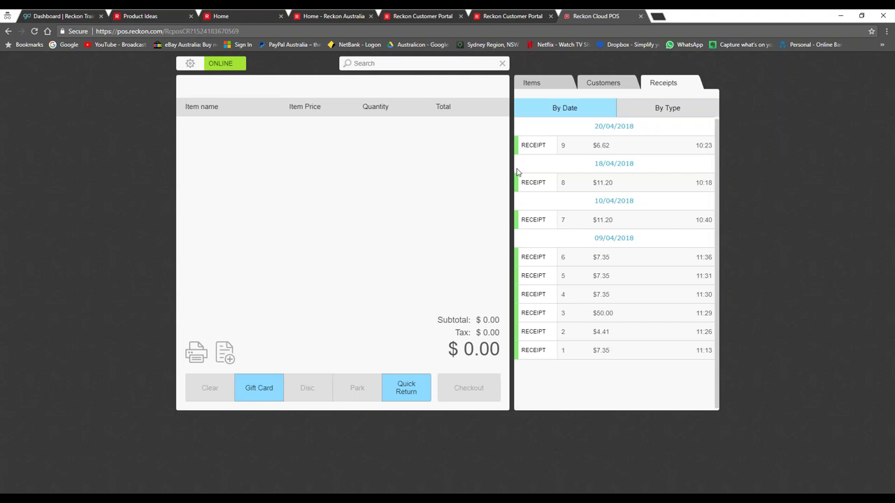
# - After viewing the customer list, add a Latte and a Cappuccino to a new order
pyautogui.click(598, 86)
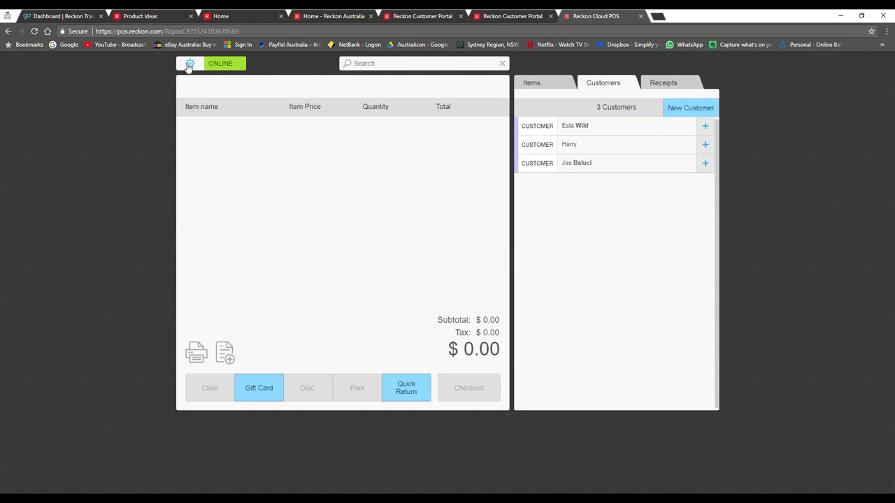
pyautogui.click(559, 91)
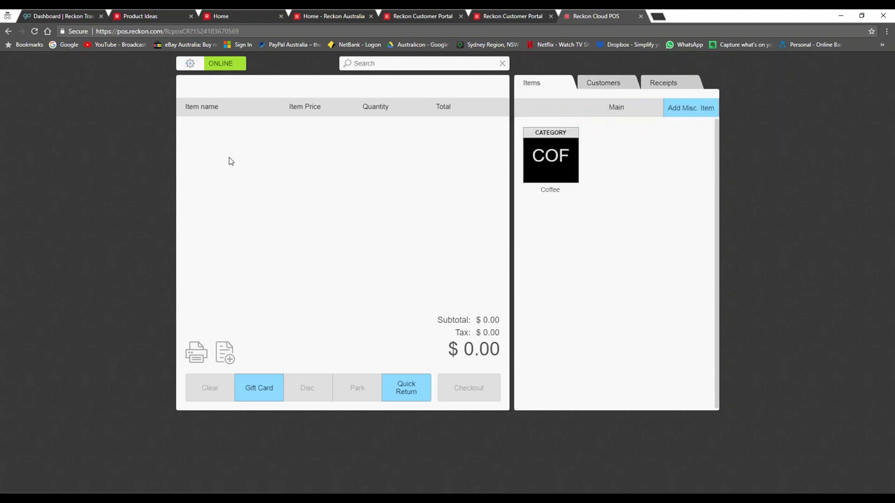
pyautogui.click(562, 171)
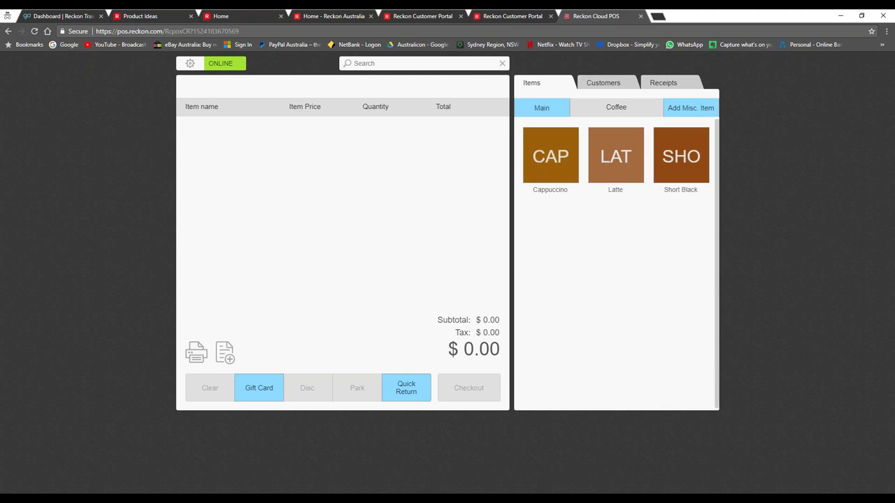
pyautogui.click(611, 165)
pyautogui.click(550, 159)
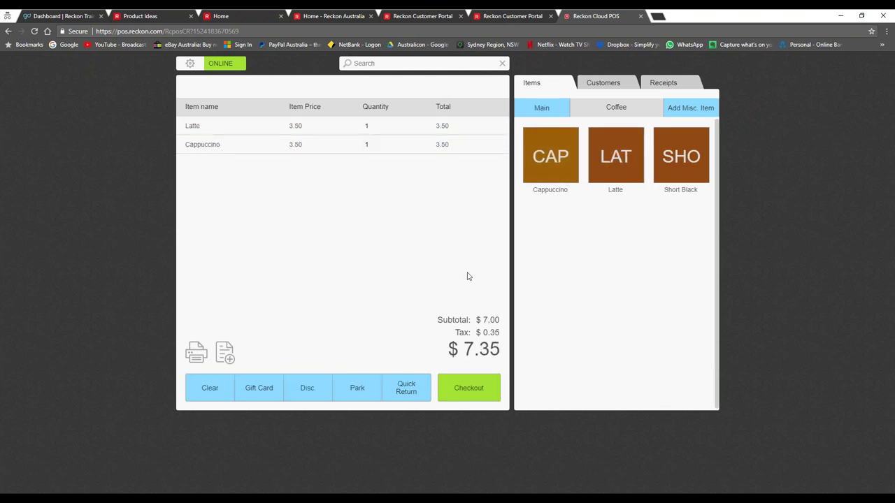
# - Park the $7.35 order under the existing customer found by name search
pyautogui.click(358, 390)
pyautogui.write('lo')
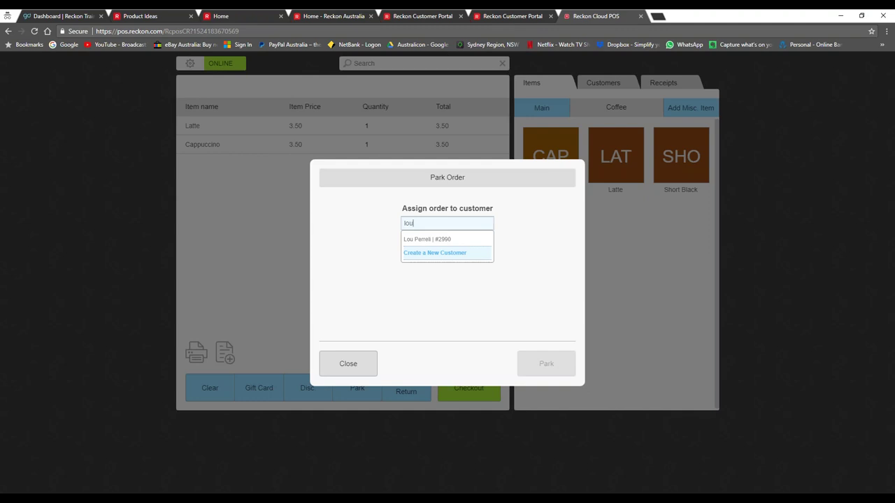
pyautogui.write('u')
pyautogui.click(432, 241)
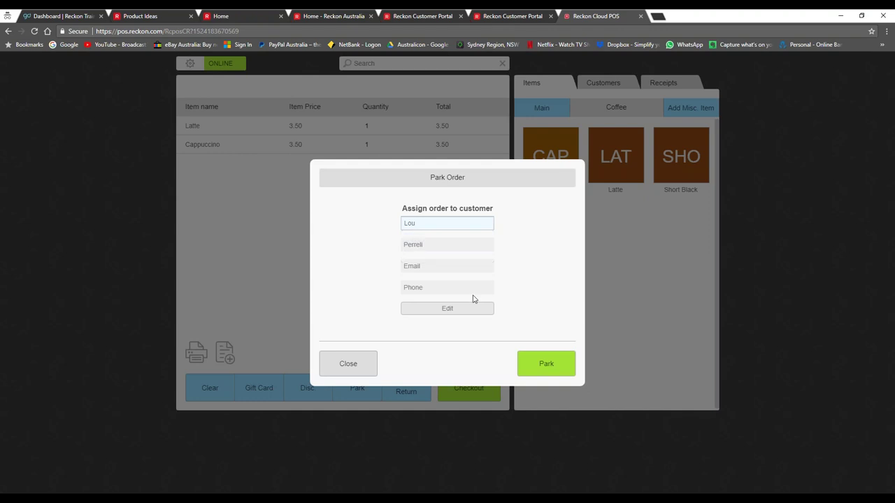
pyautogui.click(541, 363)
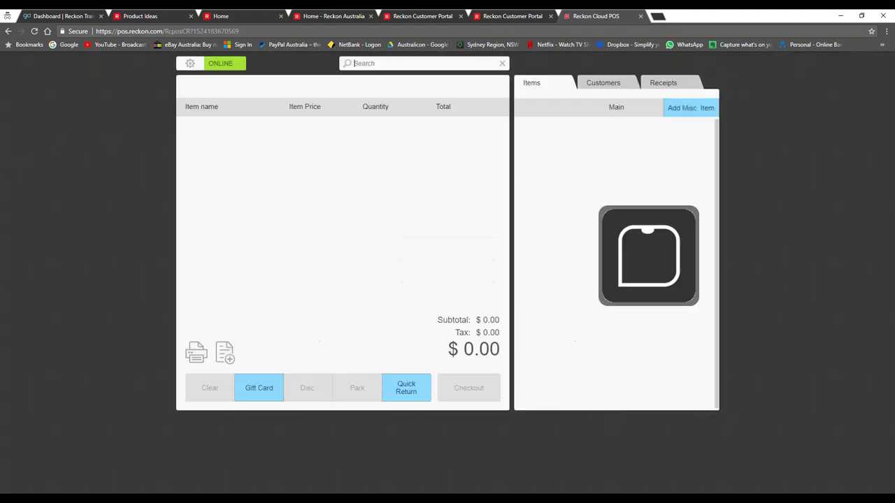
# - Recall the parked order from Receipts and pay its $7.35 by EFTPOS card, skipping confirmation
pyautogui.click(667, 85)
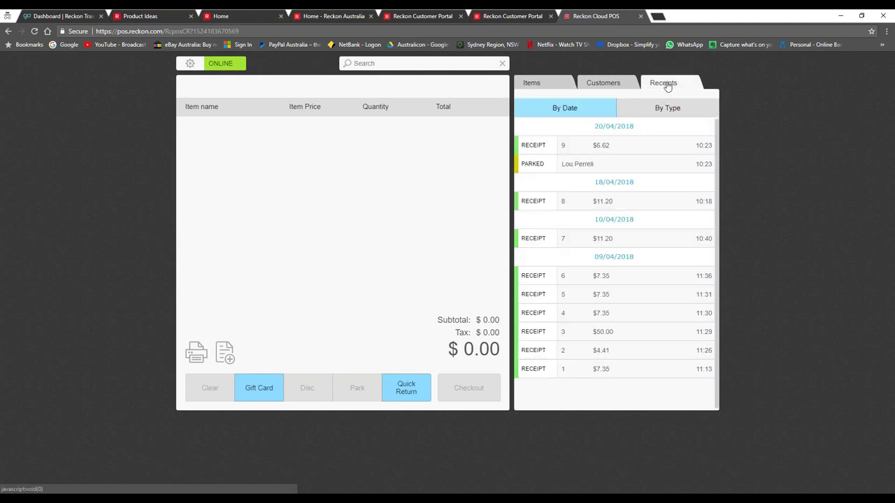
pyautogui.click(580, 165)
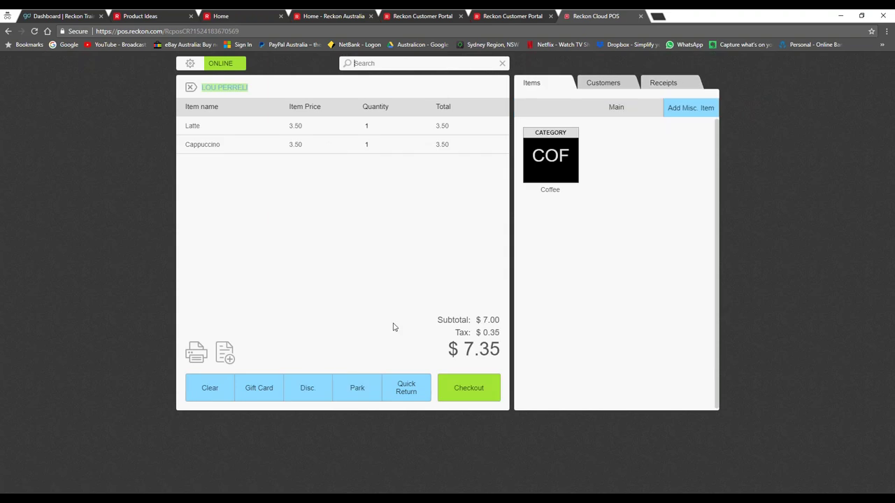
pyautogui.click(471, 391)
pyautogui.click(453, 377)
pyautogui.click(454, 382)
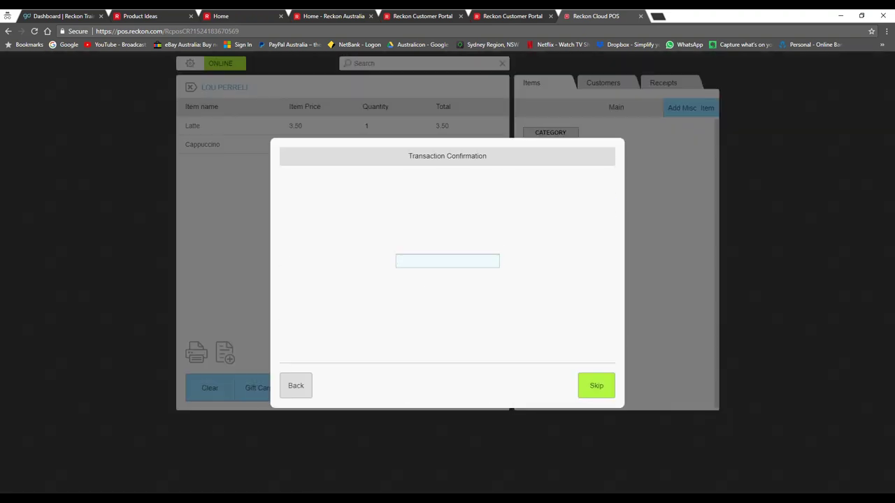
pyautogui.click(606, 388)
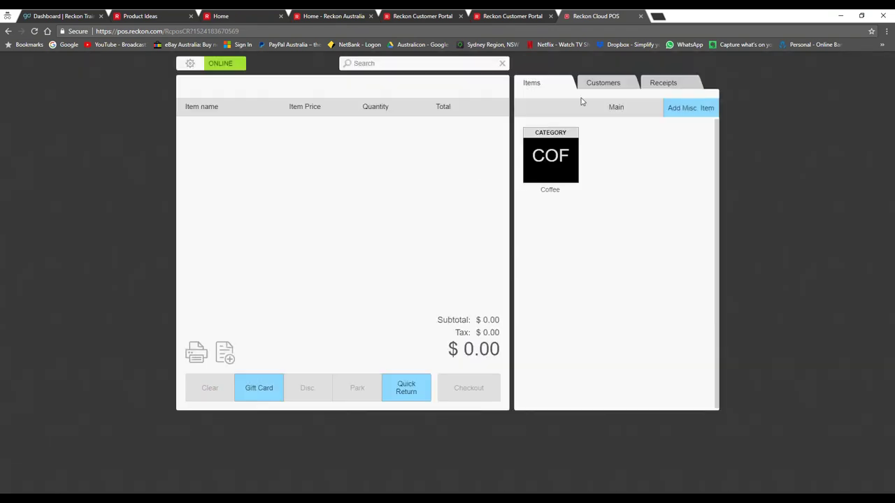
# - Bring up the gear-icon management toolbar and run the X Report
pyautogui.click(189, 63)
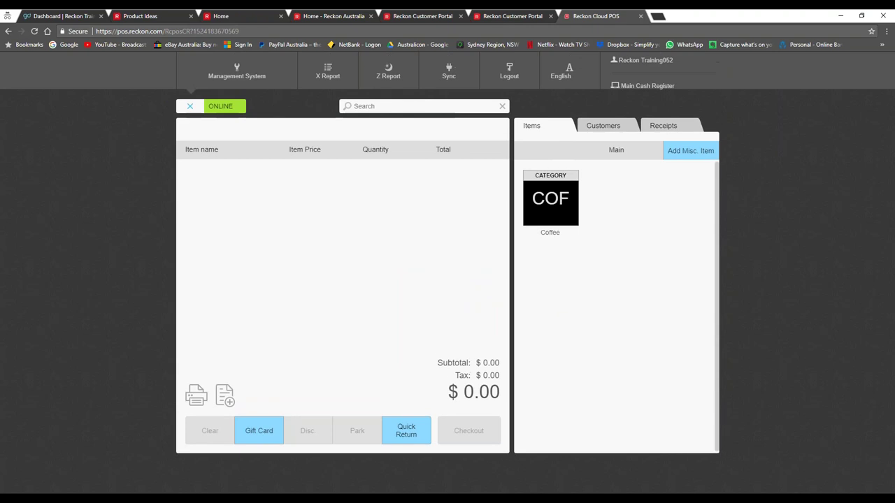
pyautogui.click(190, 95)
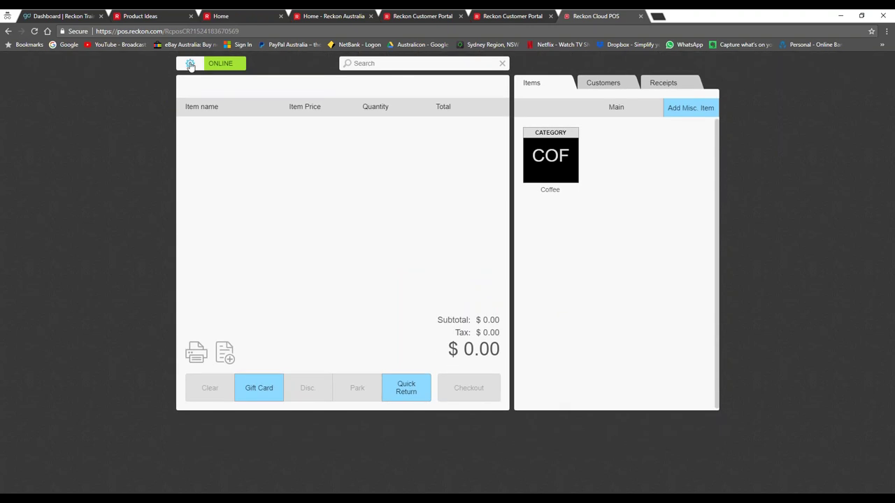
pyautogui.click(189, 64)
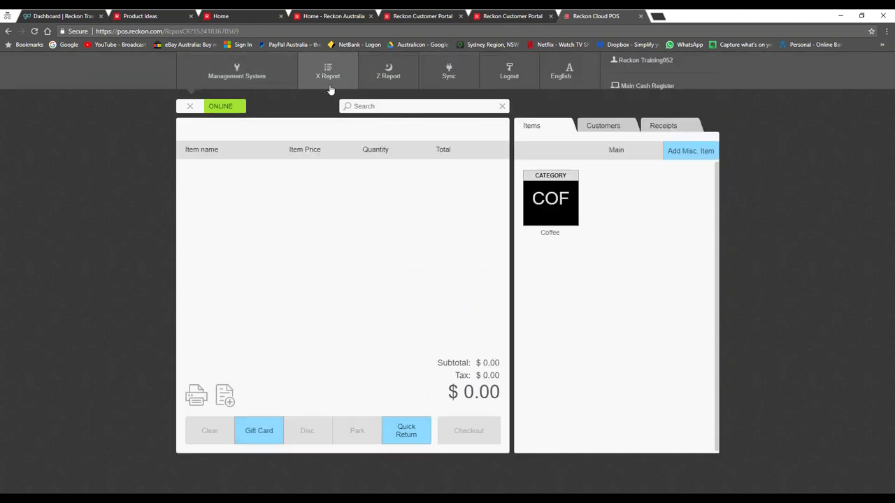
pyautogui.click(324, 77)
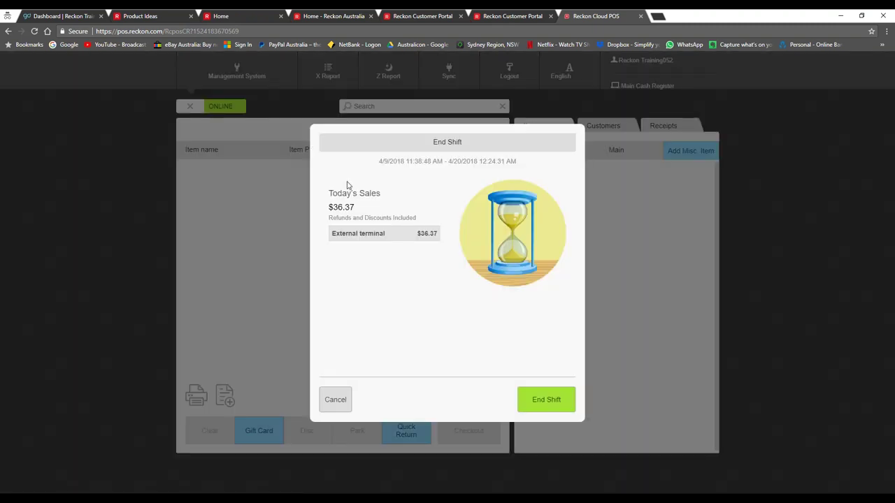
# - Cancel the End Shift summary and sync the register with the management system
pyautogui.click(334, 400)
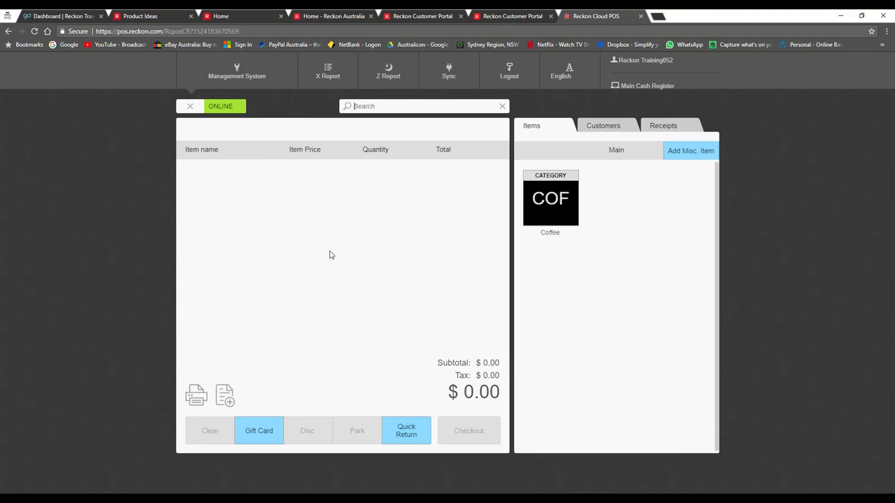
pyautogui.click(441, 70)
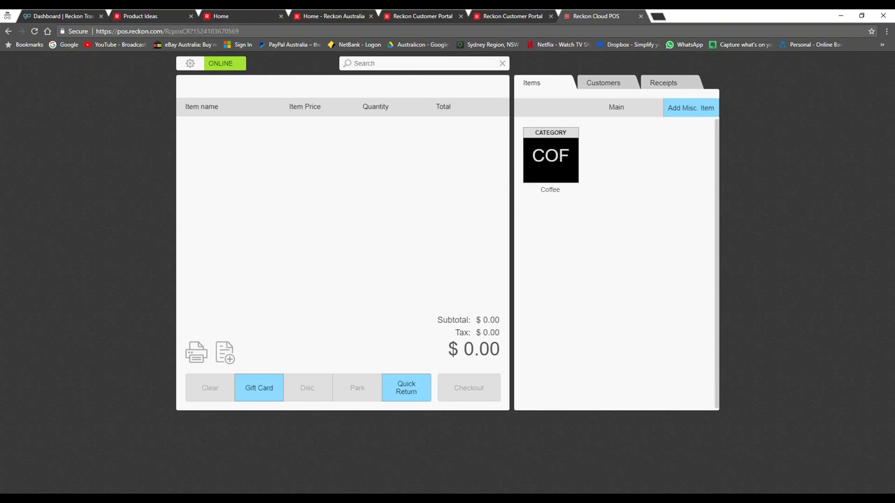
# - Launch the store's management system from the Customer Portal subscriptions page
pyautogui.click(504, 16)
pyautogui.click(265, 201)
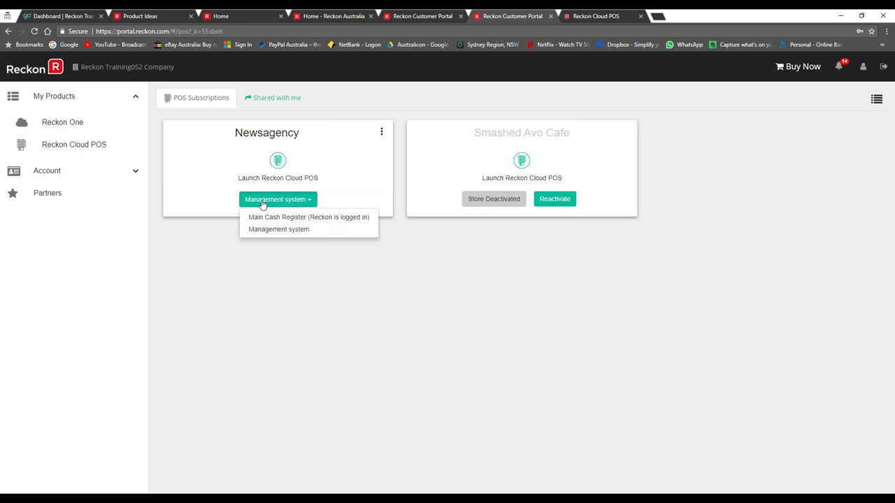
pyautogui.click(267, 229)
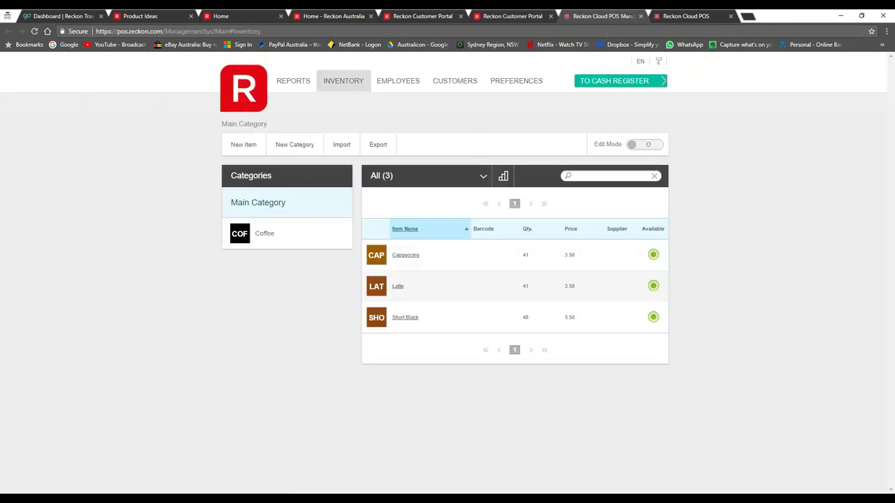
# - Start a new inventory item with Main Image ticked, then cancel it unsaved
pyautogui.click(245, 145)
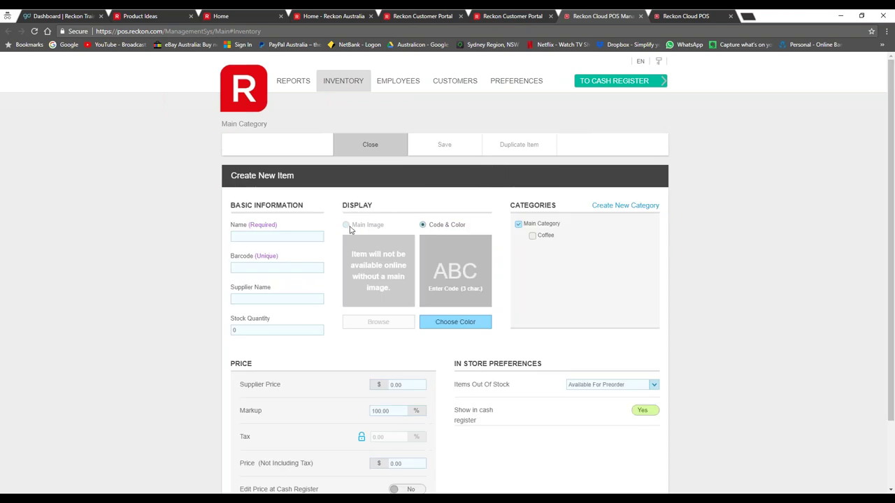
pyautogui.click(345, 226)
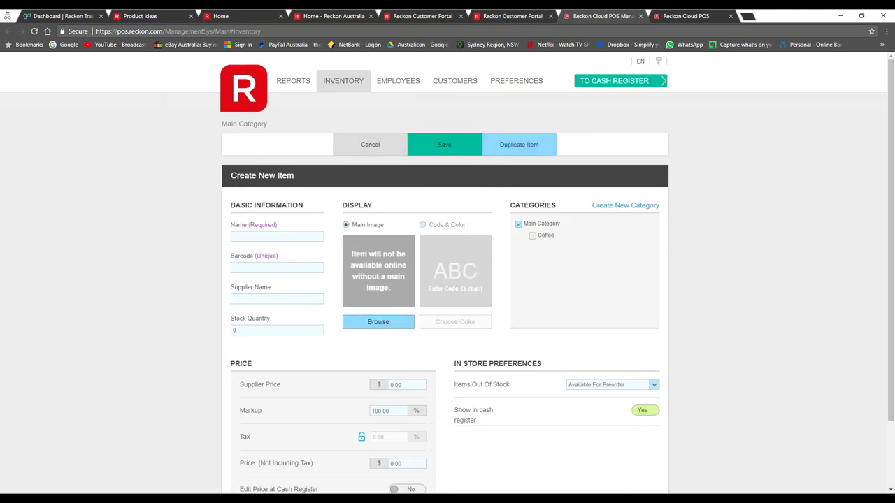
pyautogui.click(369, 145)
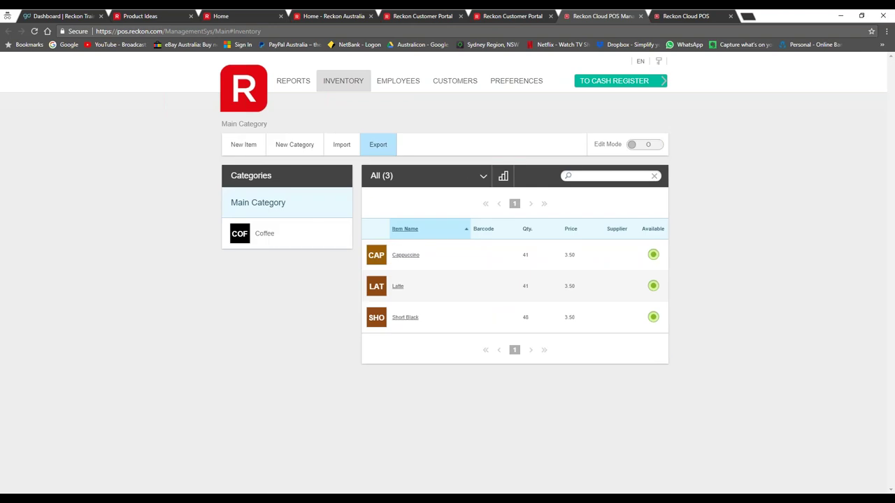
# - Switch back to the Reckon Cloud POS cash register tab
pyautogui.press('XF86AudioRaiseVolume')
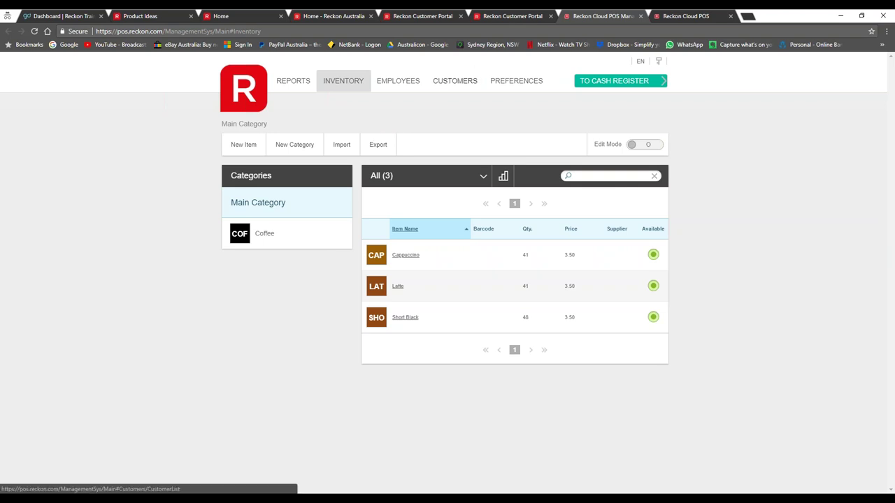
pyautogui.click(677, 16)
# - Open the fourth customer's record, see their two-stamp punch card, then their profile
pyautogui.click(603, 83)
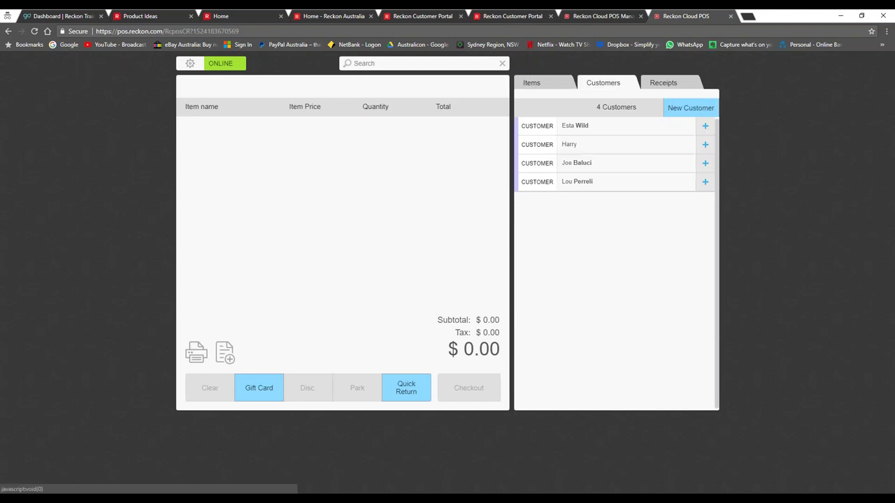
pyautogui.click(577, 183)
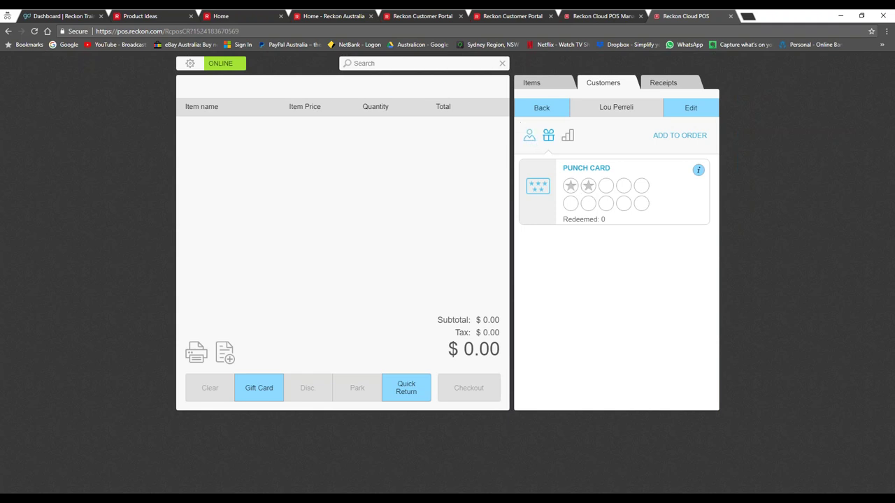
pyautogui.click(529, 138)
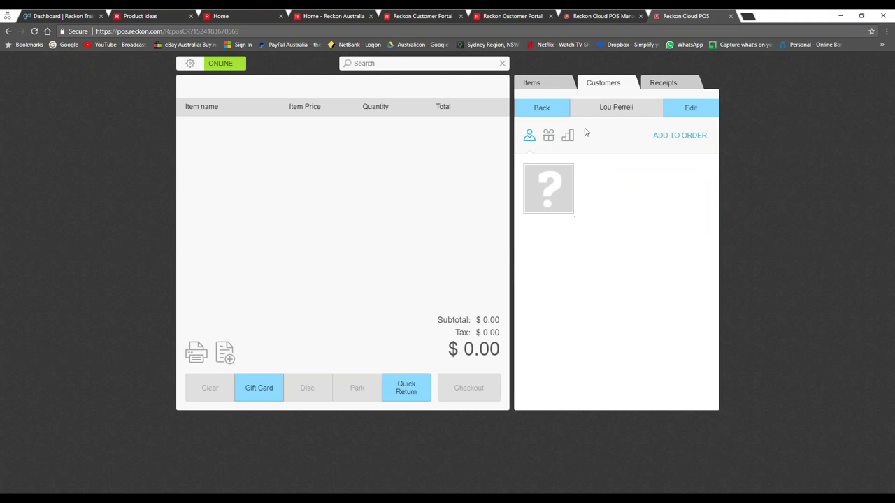
# - Review the third customer's gift card and punch card, then return to the list
pyautogui.click(553, 116)
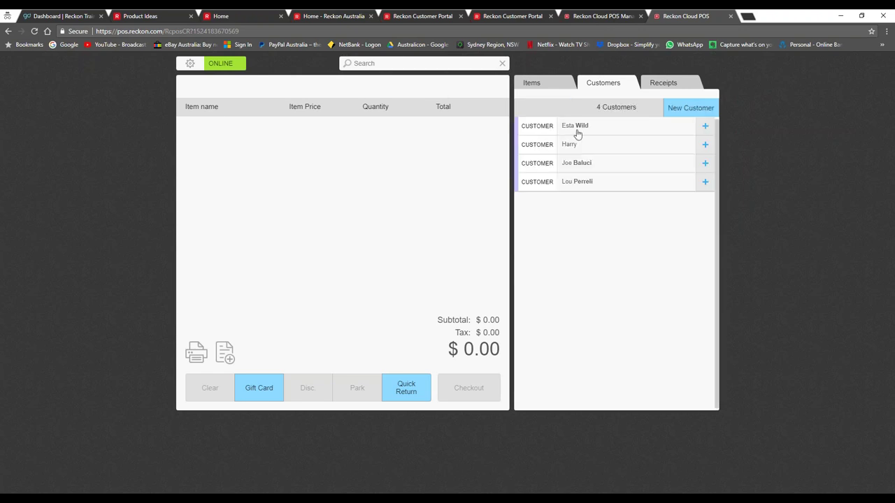
pyautogui.click(577, 163)
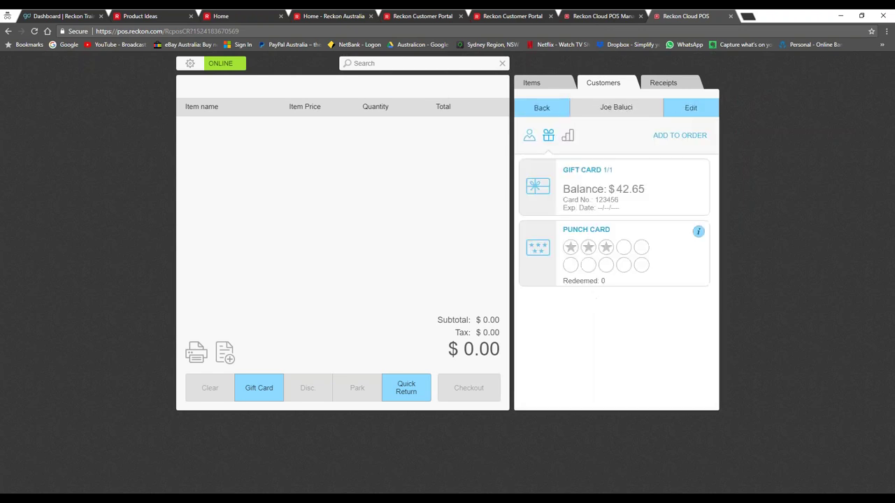
pyautogui.click(529, 135)
pyautogui.click(539, 116)
# - Open the first customer's profile with its Staff Member Discount and Vegan note
pyautogui.click(559, 124)
pyautogui.doubleClick(543, 115)
pyautogui.click(578, 127)
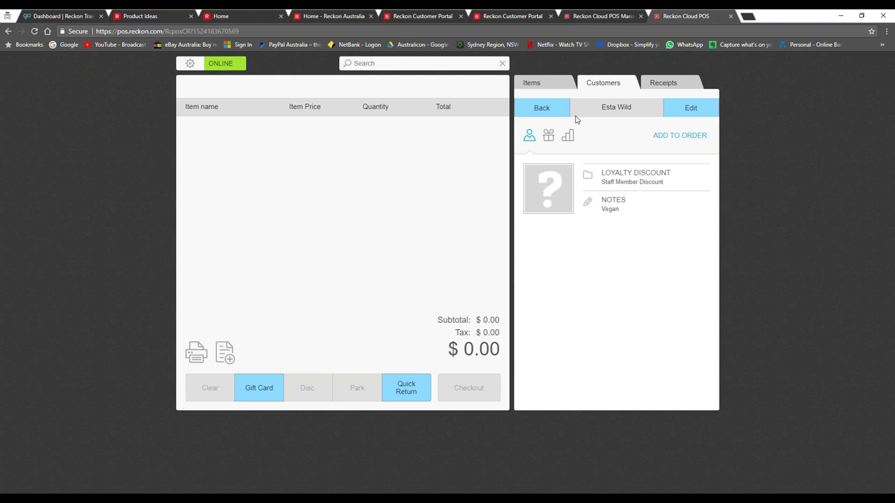
pyautogui.click(550, 112)
# - Review the fourth customer's $13.97 spending history, then return to the item categories and customer list
pyautogui.click(586, 183)
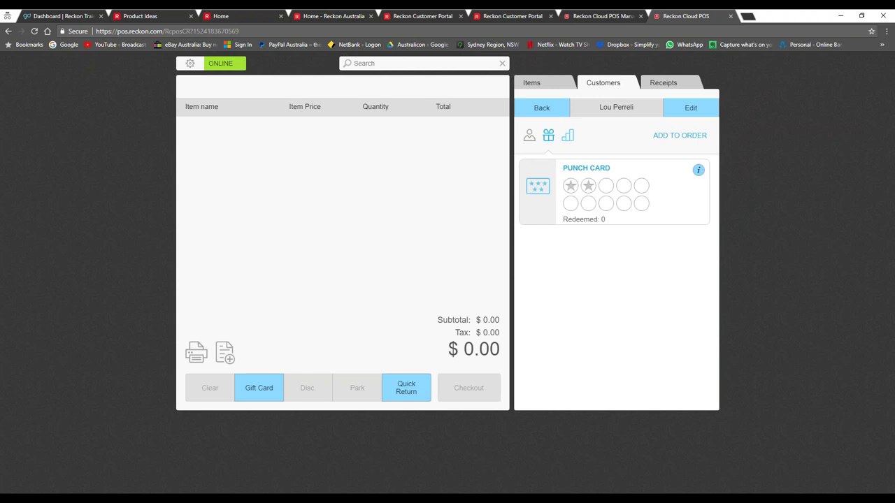
pyautogui.click(568, 138)
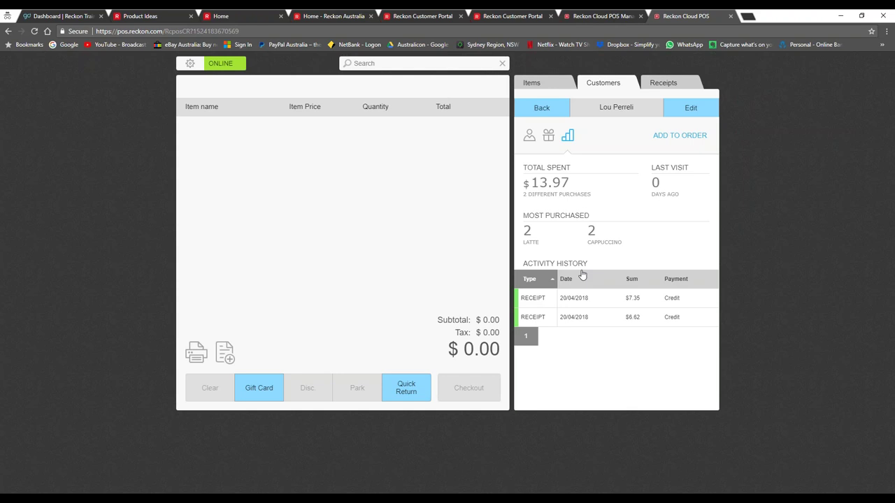
pyautogui.click(549, 85)
pyautogui.click(594, 82)
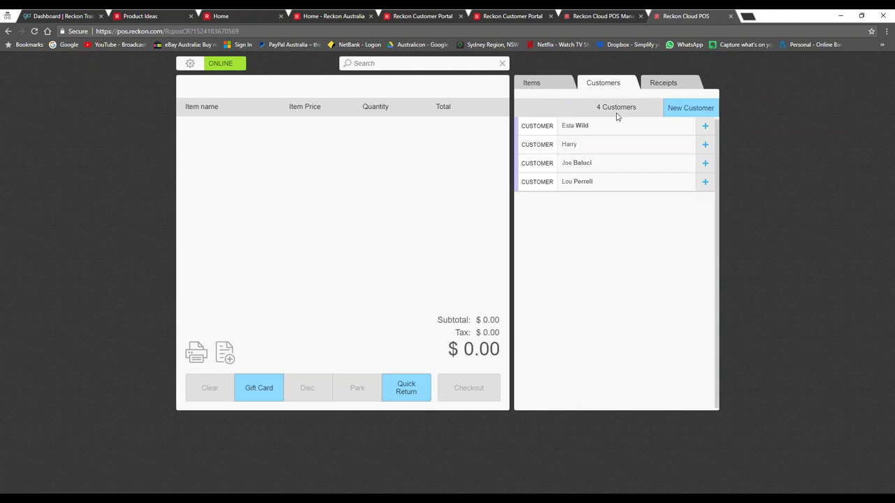
# - Show the first customer's 40% discount and the buy-10-items-for-a-free-coffee punch card rule
pyautogui.click(581, 130)
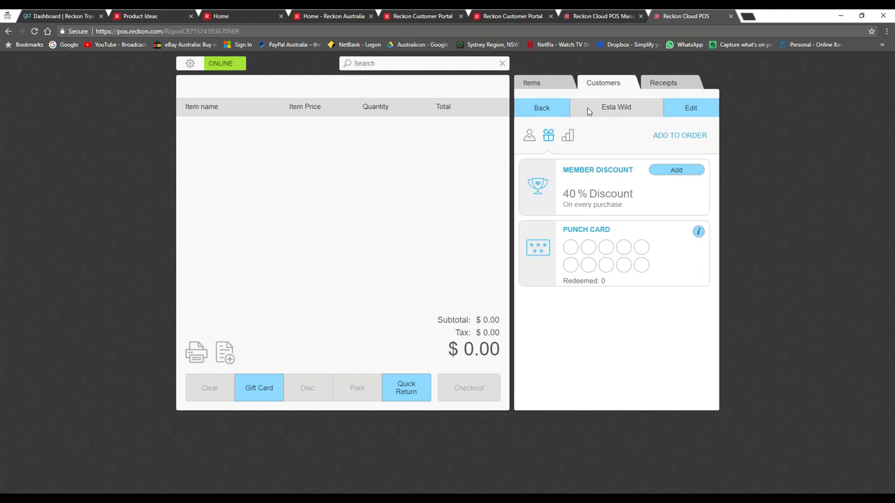
pyautogui.click(698, 231)
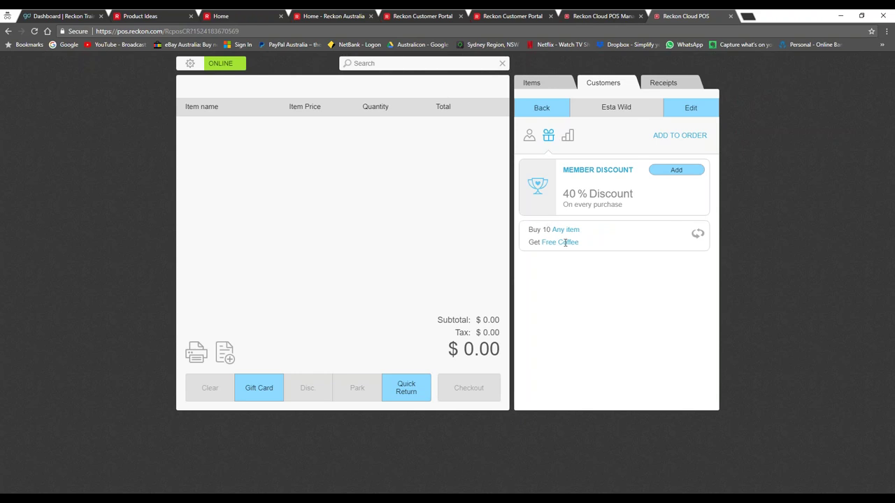
pyautogui.click(697, 238)
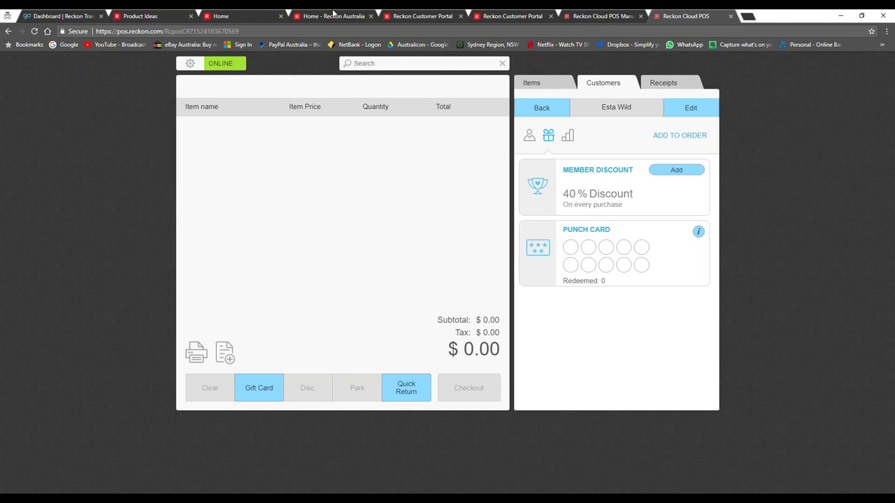
pyautogui.click(447, 15)
# - Create and save a new inventory item named SBLUE T Shirt in the management system
pyautogui.click(501, 15)
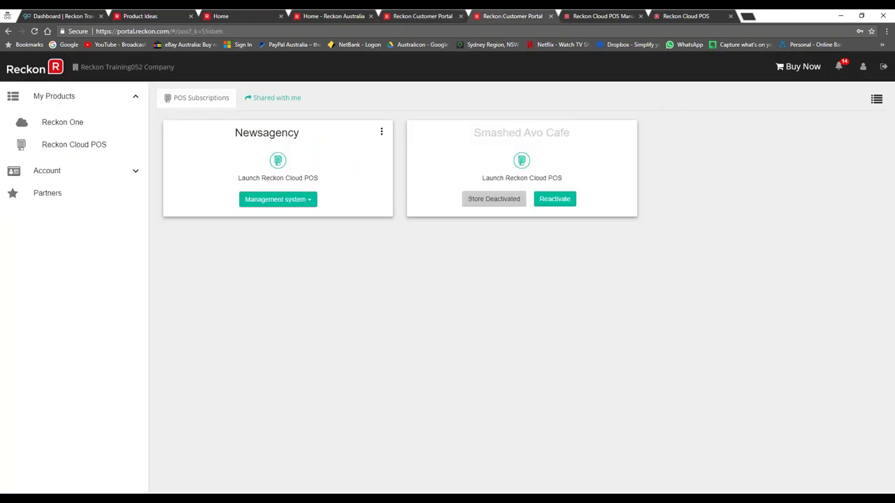
pyautogui.hotkey('ctrl', 'Tab')
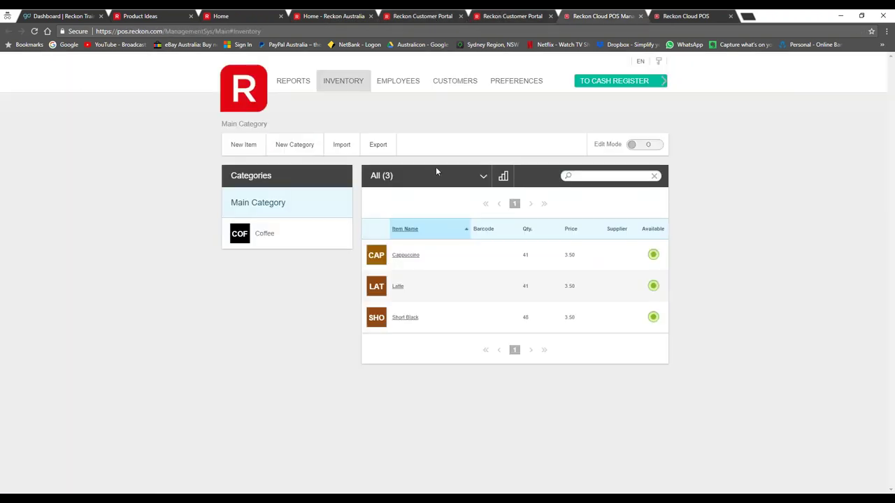
pyautogui.click(244, 149)
pyautogui.click(235, 235)
pyautogui.write('SBLUE T Shirt')
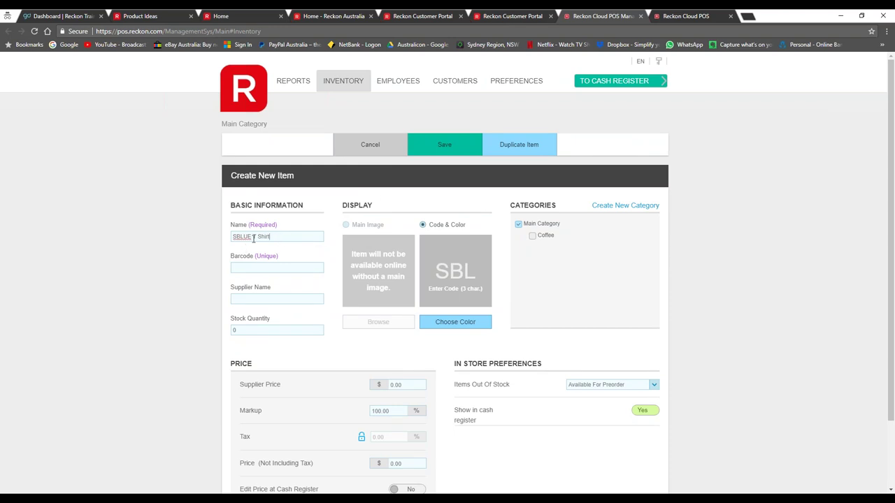
pyautogui.click(444, 144)
# - Rename the duplicated item to MBLUE T Shirt Copy and save it
pyautogui.press('BackSpace')
pyautogui.write('M')
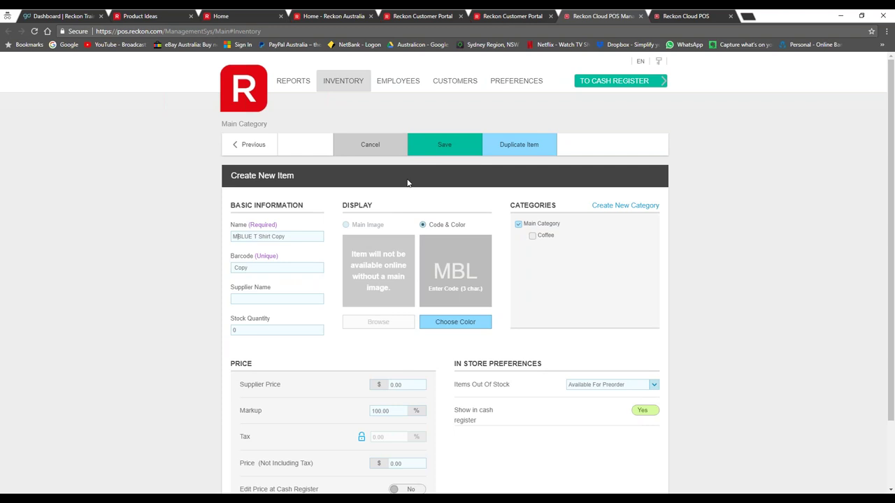
pyautogui.click(445, 144)
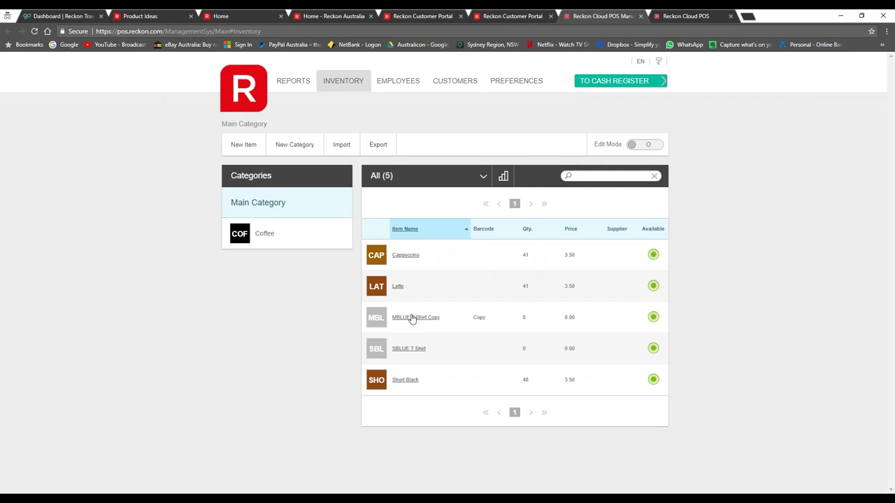
# - Open MBLUE T Shirt Copy for editing and bring up its tile's display colour options
pyautogui.click(415, 320)
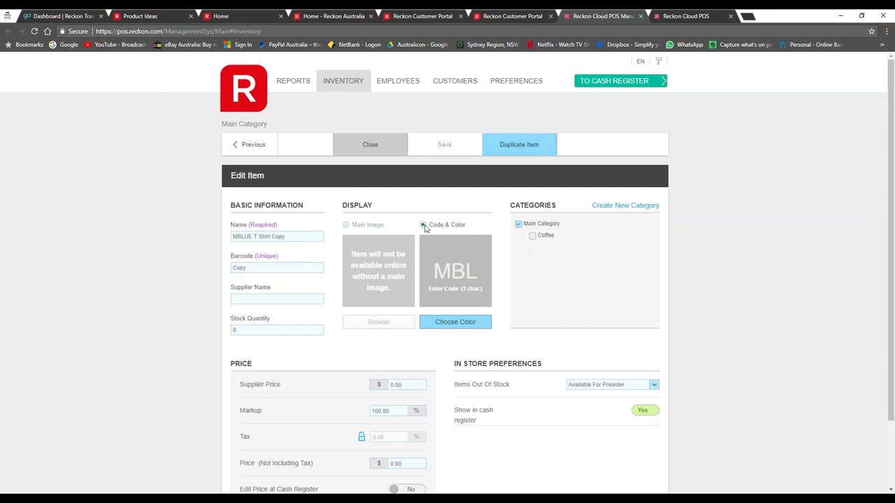
pyautogui.click(445, 323)
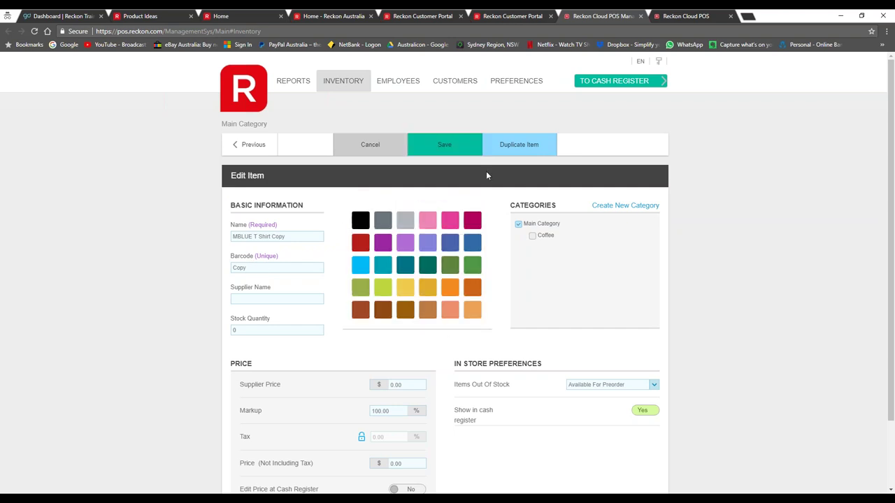
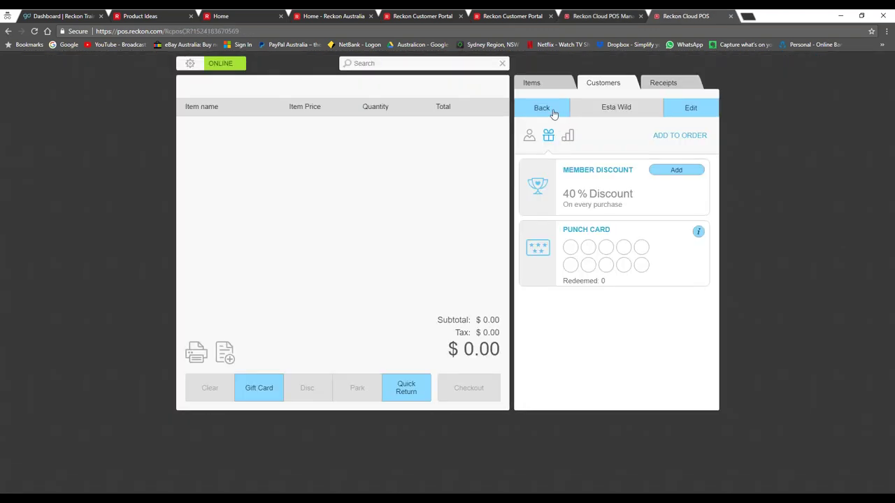
# - Close the customer's details and return to the Cappuccino, Latte and Short Black item tiles
pyautogui.click(552, 110)
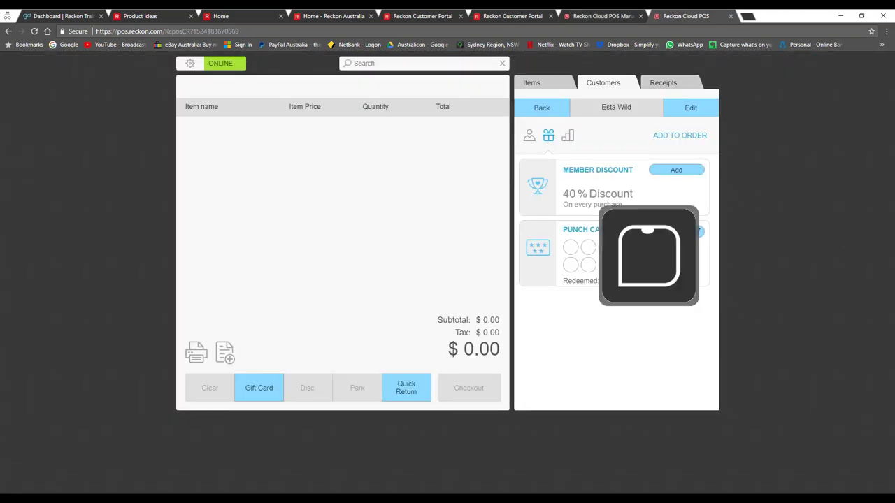
pyautogui.click(552, 87)
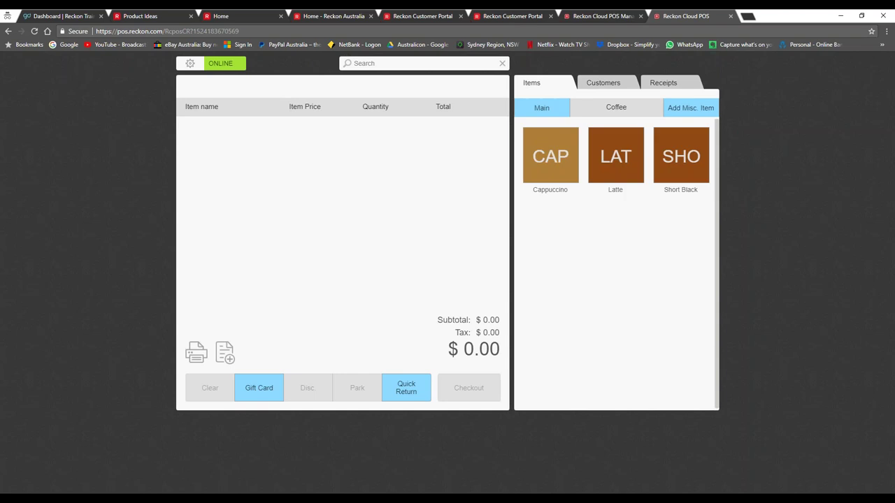
# - Add a Latte ($3.85) to the sale, check the customer's purchase history, then list receipts by date
pyautogui.write('lat')
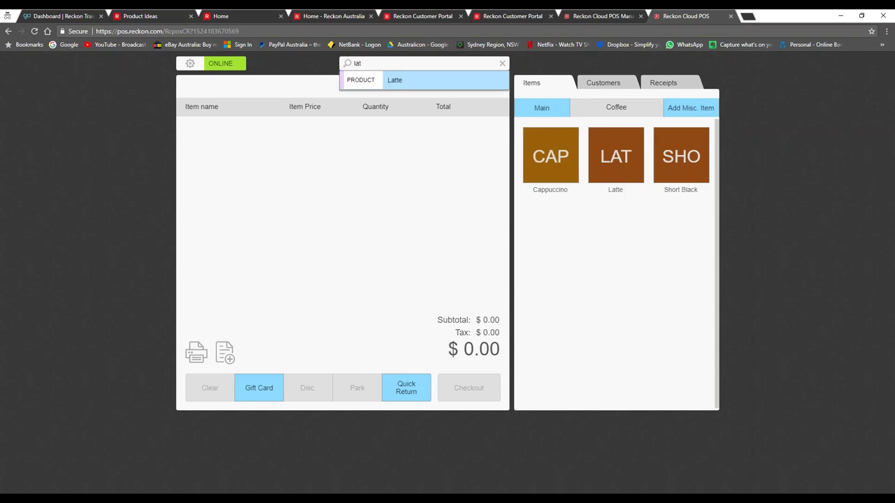
pyautogui.press('Return')
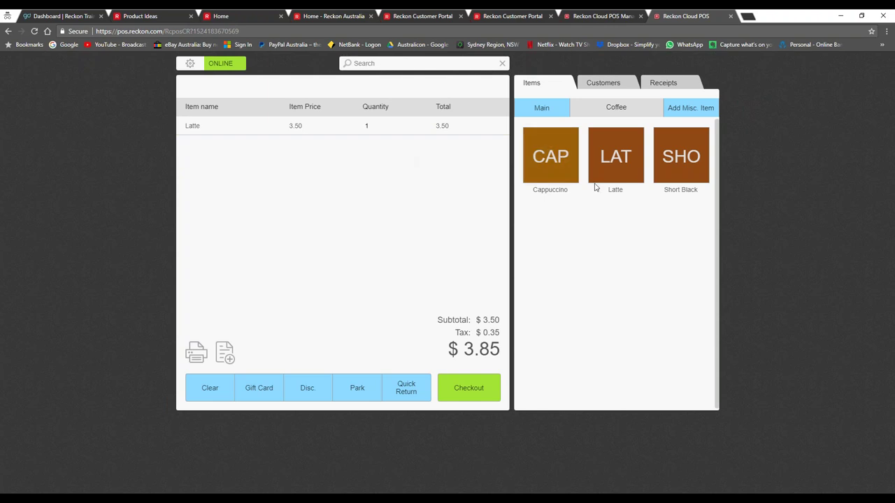
pyautogui.click(619, 84)
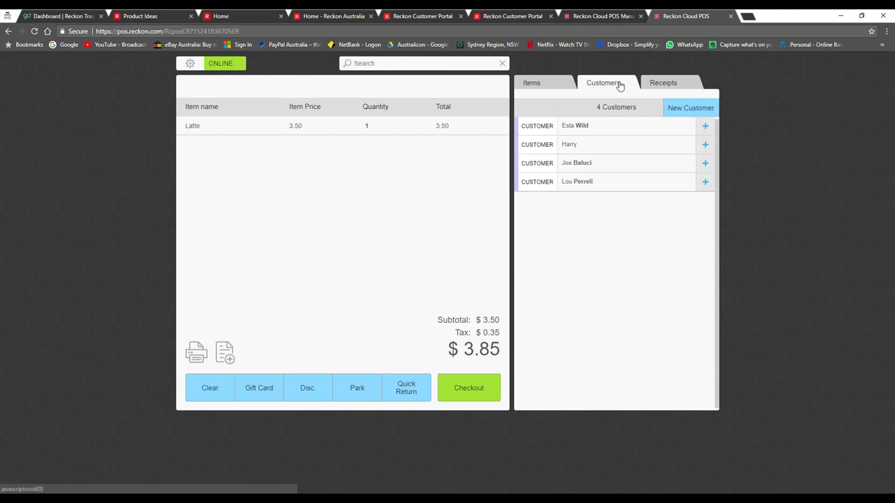
pyautogui.click(576, 131)
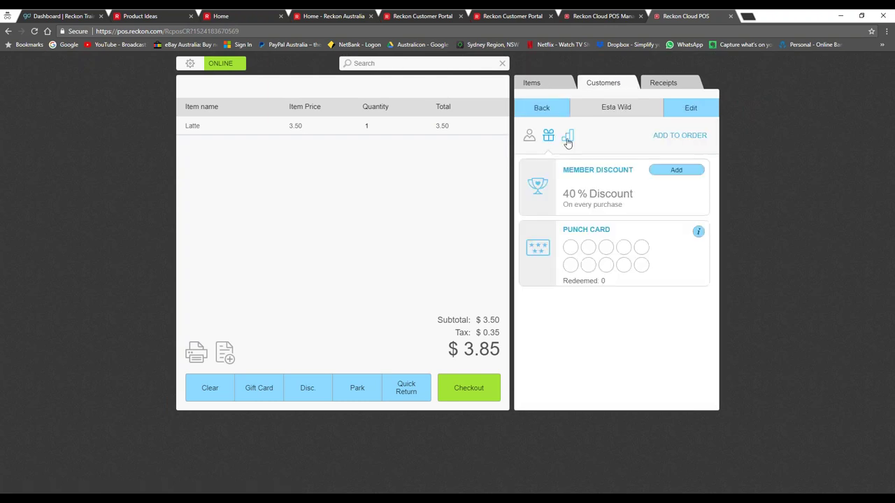
pyautogui.click(568, 139)
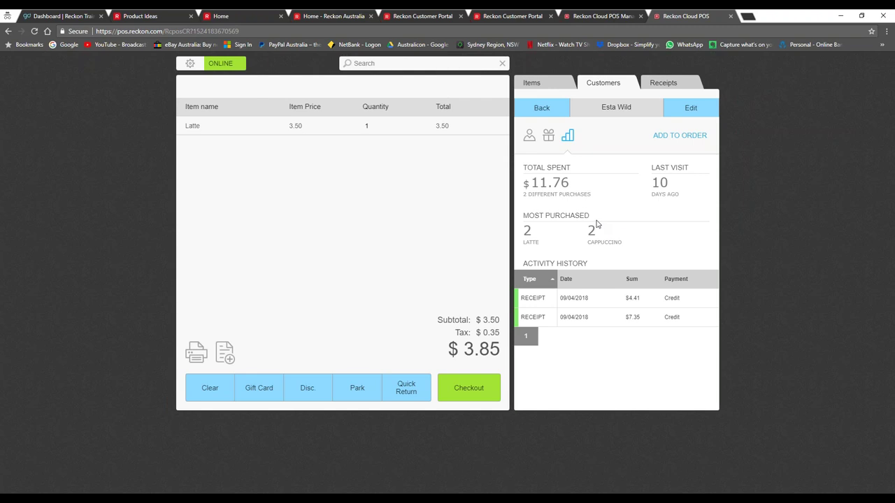
pyautogui.click(667, 88)
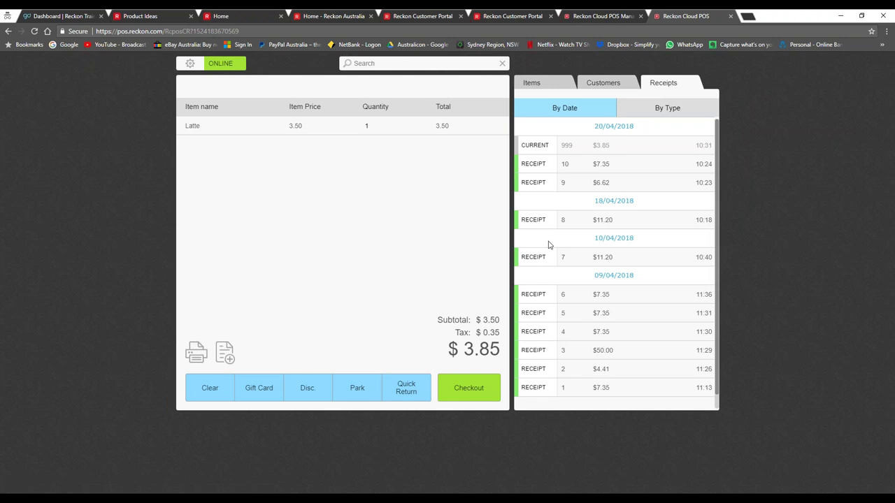
# - Clear the current Latte order from the register
pyautogui.click(550, 88)
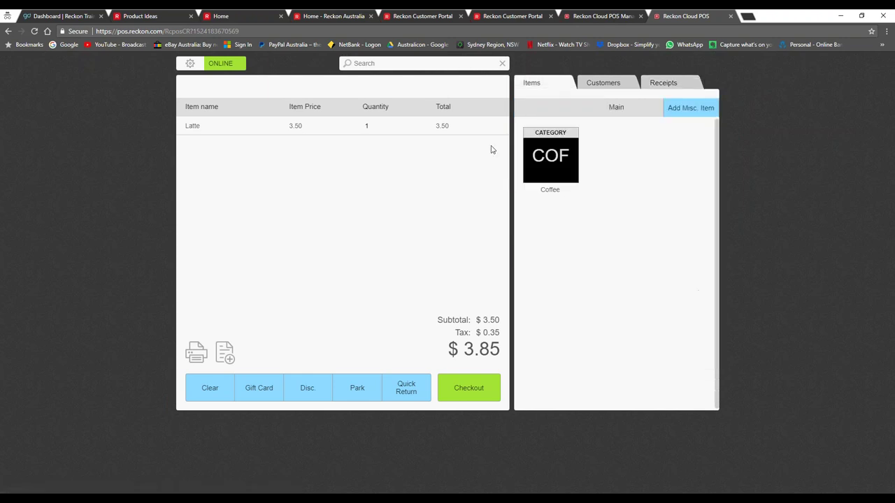
pyautogui.click(200, 393)
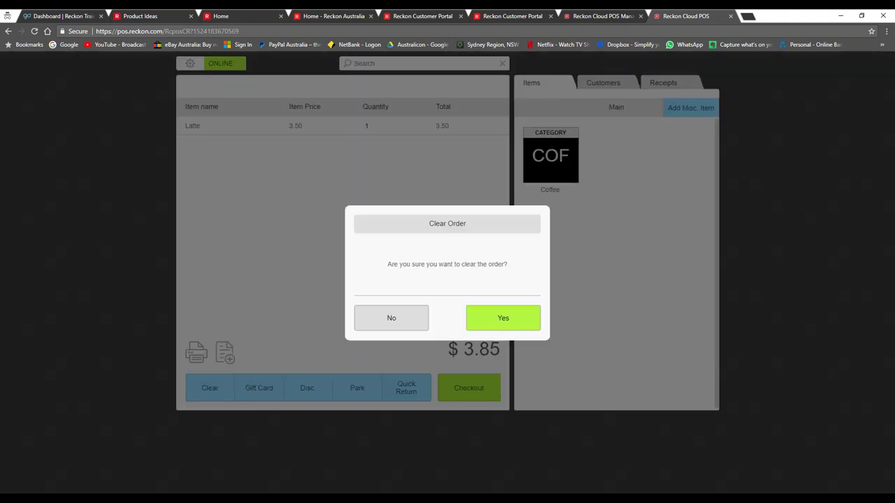
pyautogui.click(496, 323)
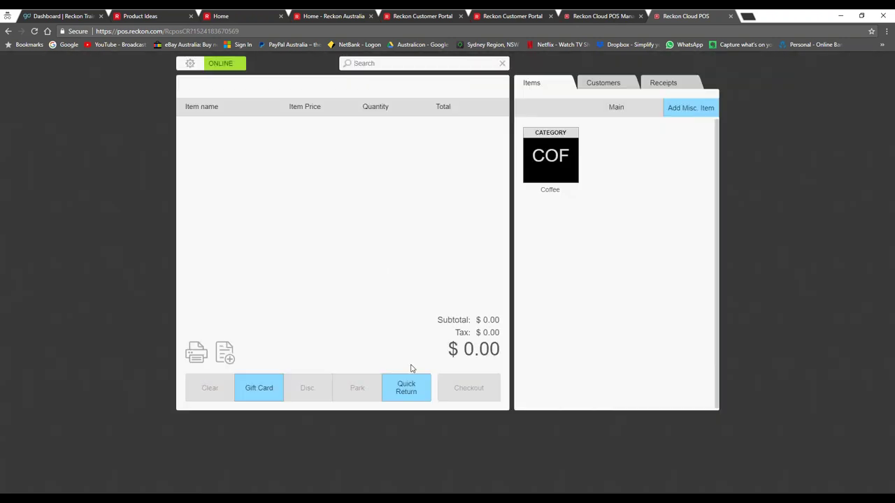
# - Trial a quick return of a Cappuccino and a Latte (-$7.35), then clear it
pyautogui.click(406, 387)
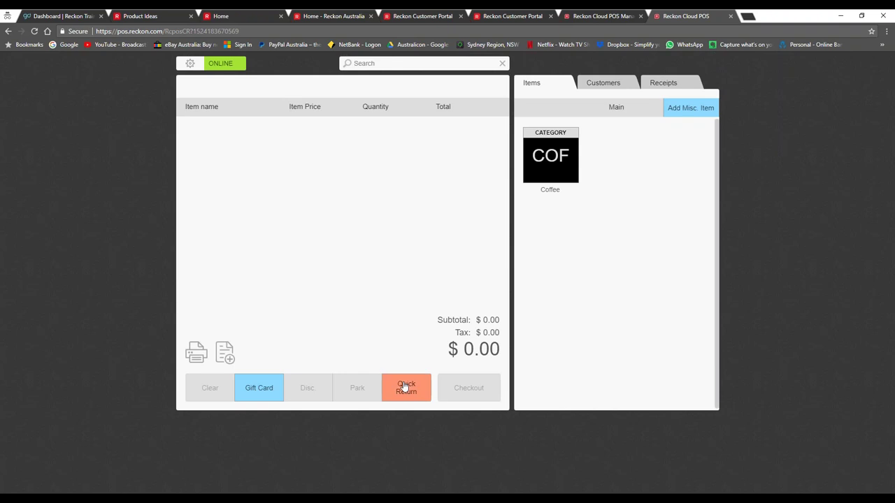
pyautogui.click(531, 181)
pyautogui.click(562, 163)
pyautogui.click(617, 163)
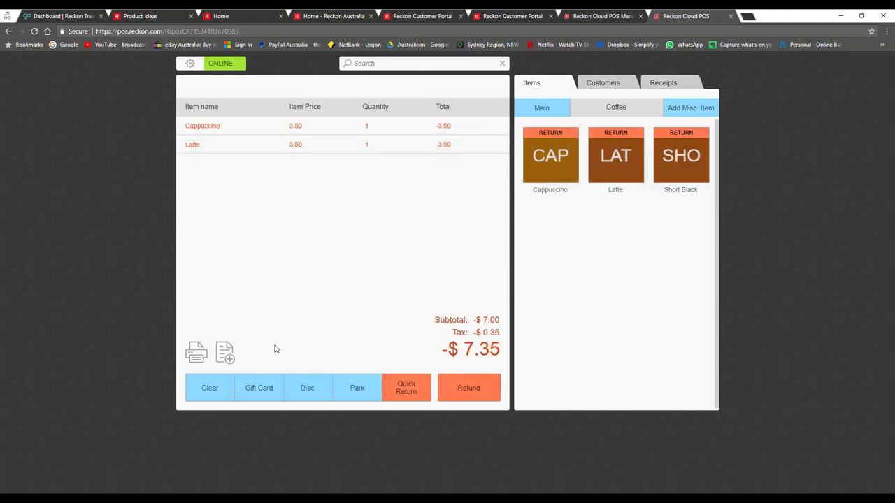
pyautogui.click(212, 390)
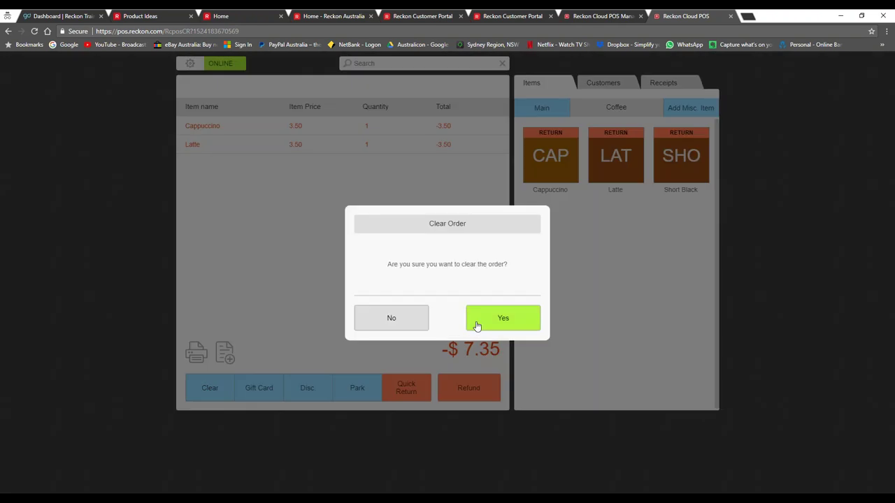
pyautogui.click(476, 327)
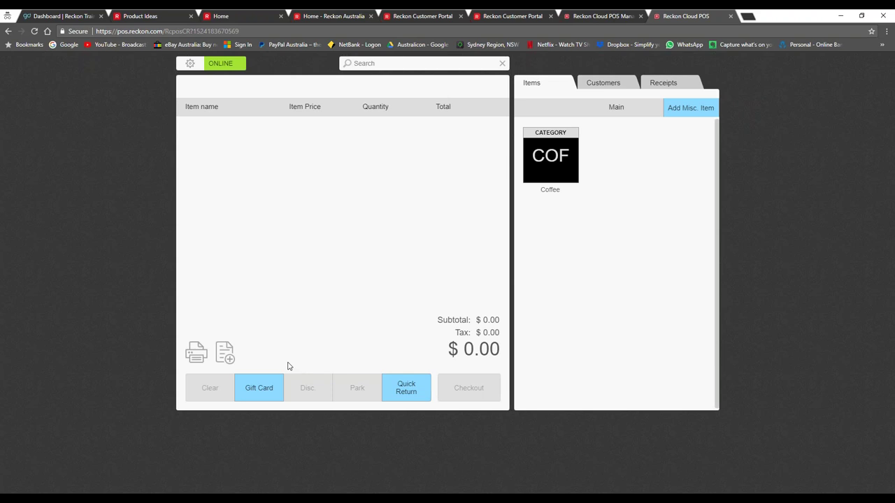
# - Run the Z Report for the $36.37 in sales, enter a 0 deposit, and close the register
pyautogui.click(194, 63)
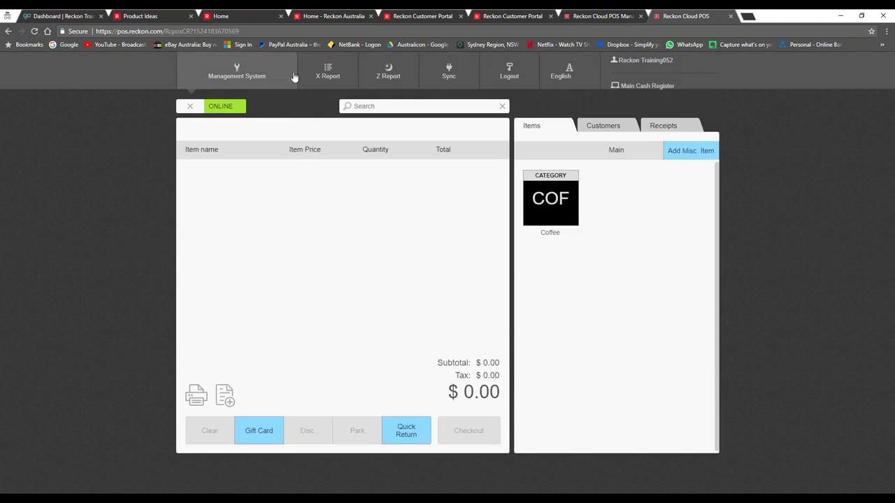
pyautogui.click(401, 76)
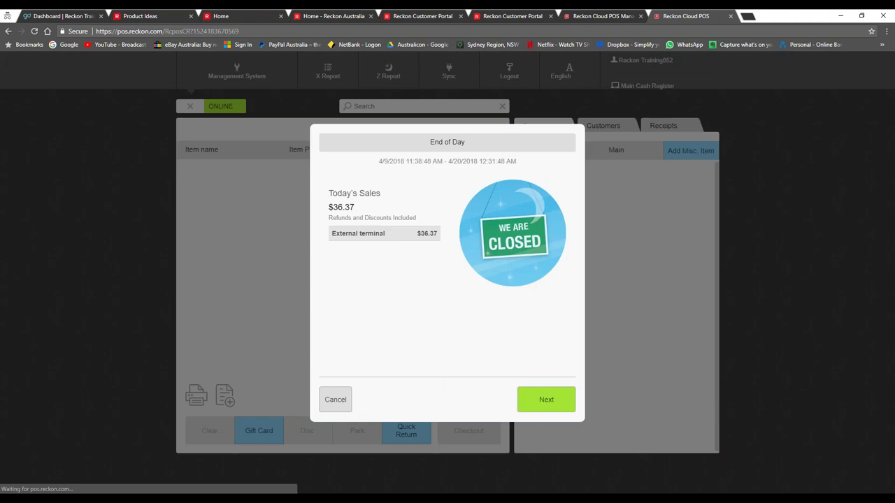
pyautogui.click(539, 399)
pyautogui.click(400, 240)
pyautogui.write('0')
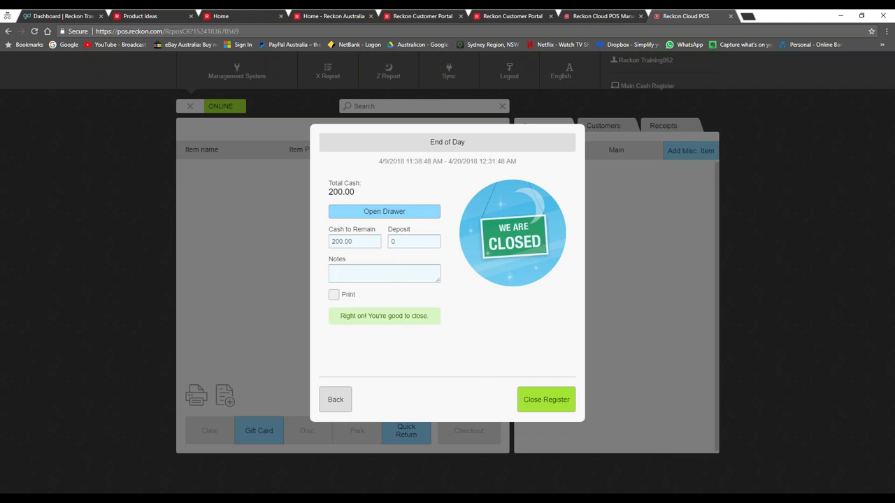
pyautogui.click(545, 399)
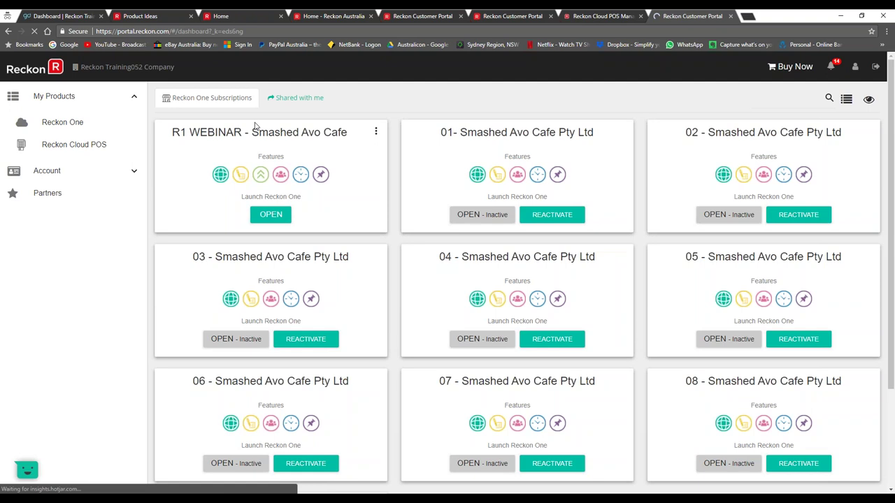
# - Open Smashed Avo Cafe in Reckon One and its April Cloud POS Cash Register reconciliation
pyautogui.click(270, 214)
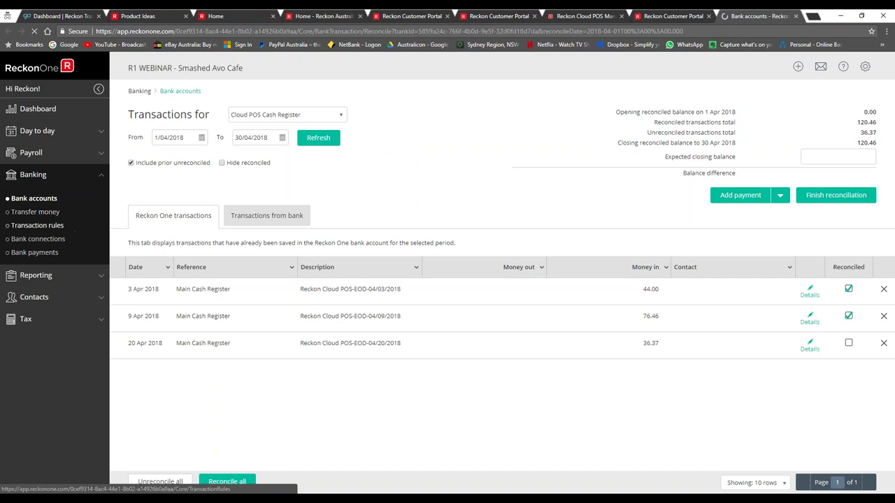
pyautogui.click(35, 198)
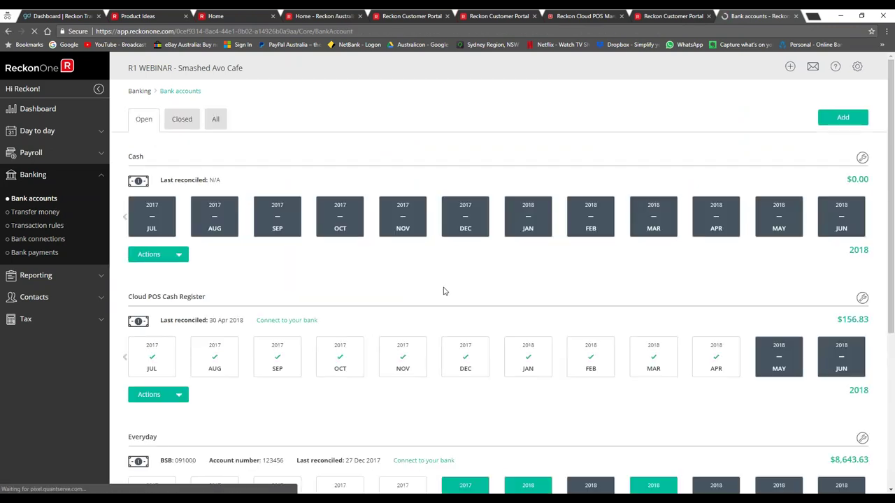
pyautogui.scroll(-1, 202, 306)
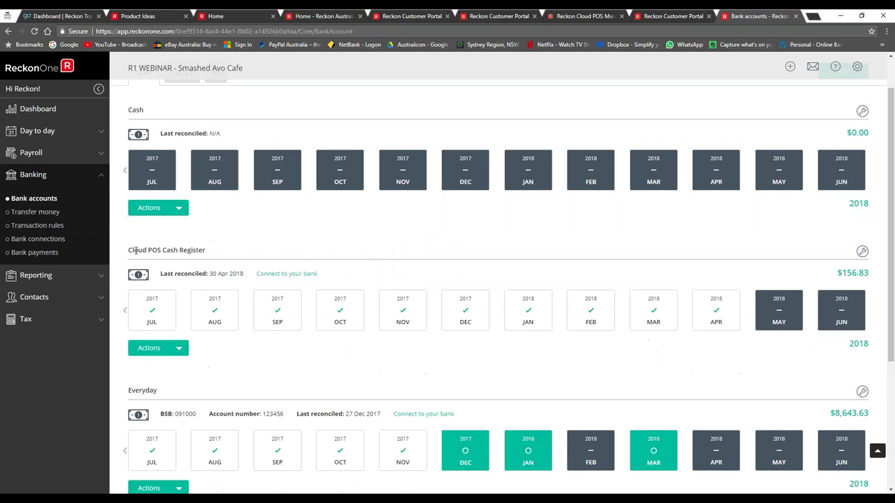
pyautogui.scroll(-4, 165, 257)
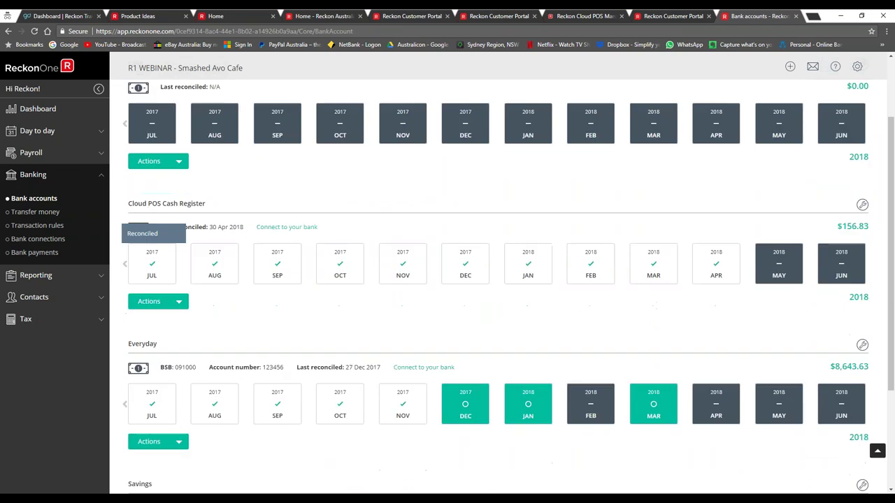
pyautogui.scroll(3, 165, 207)
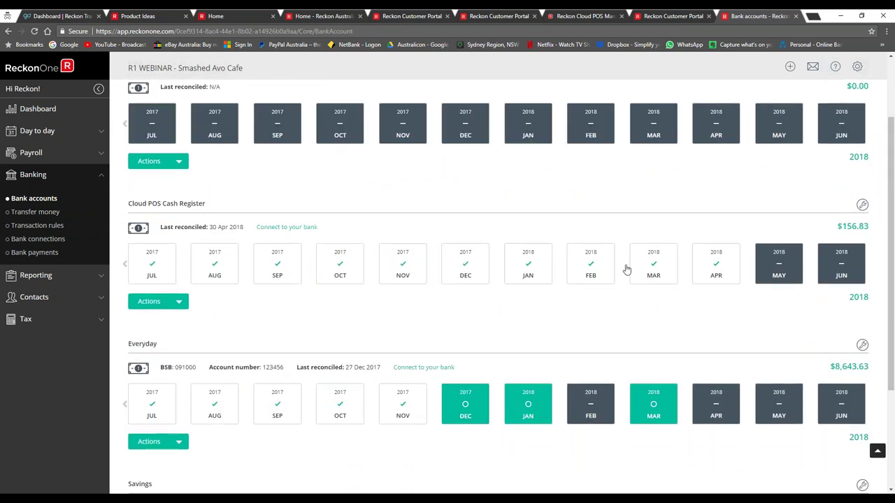
pyautogui.click(714, 265)
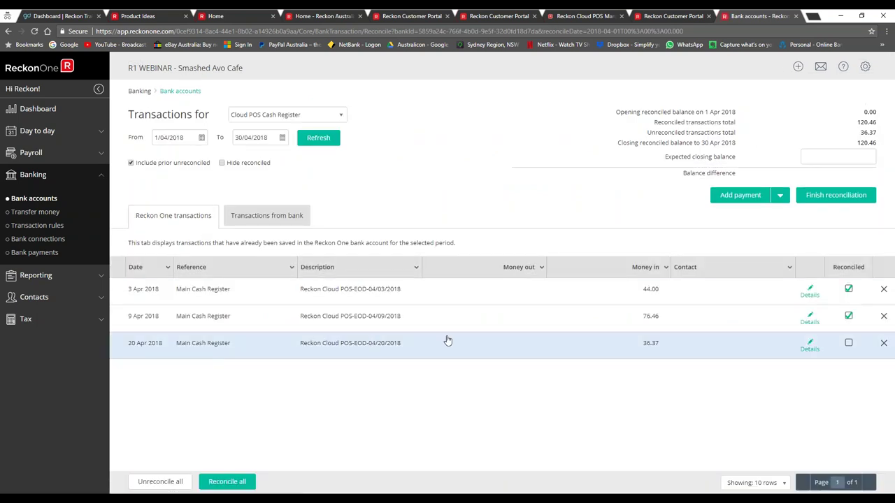
pyautogui.click(808, 348)
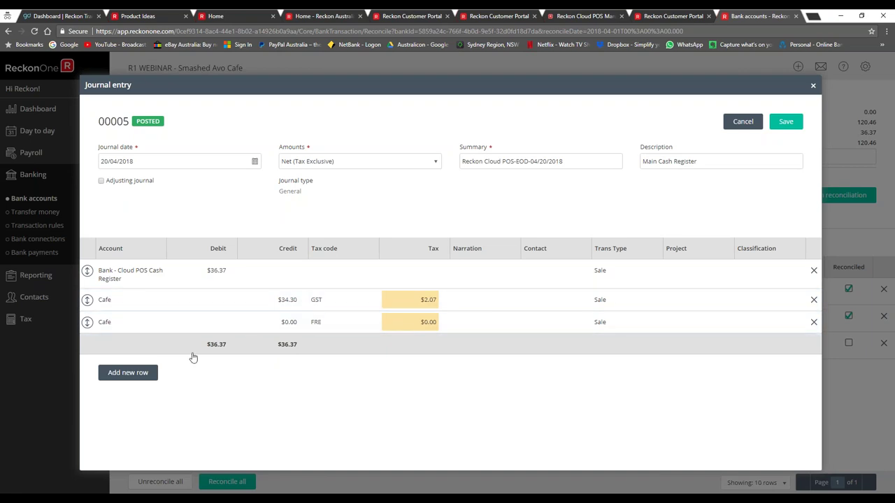
pyautogui.click(813, 85)
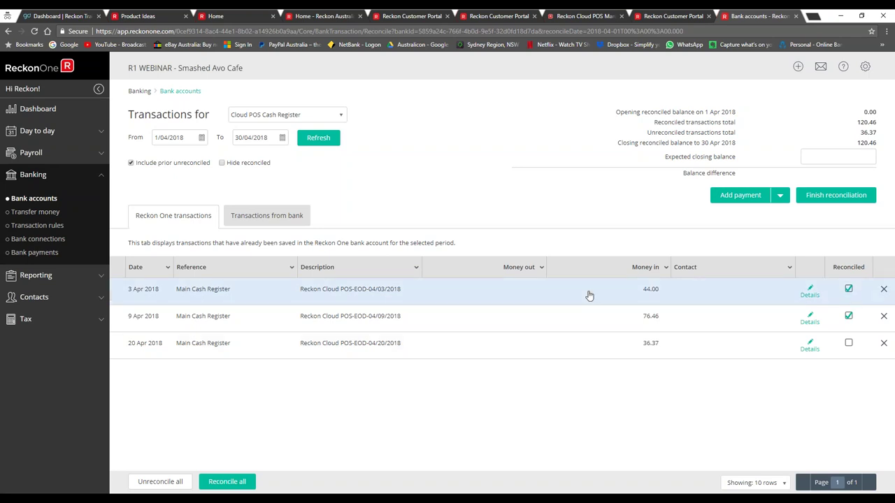
pyautogui.click(544, 342)
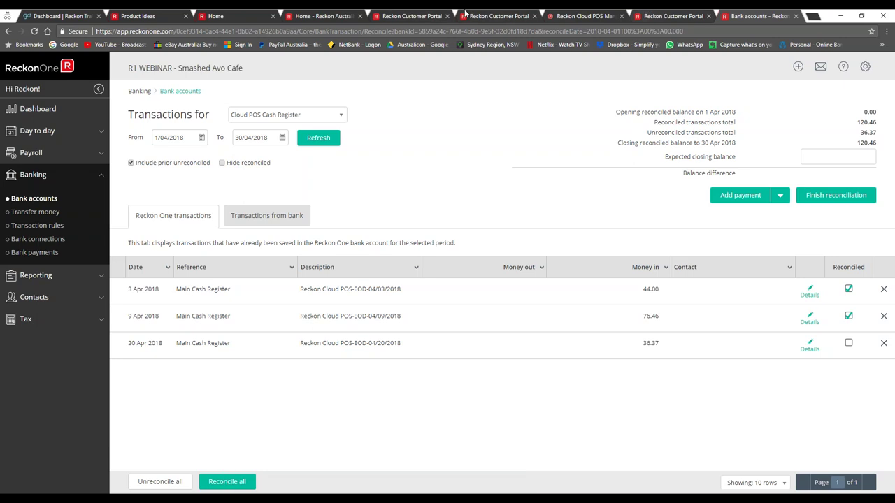
# - Switch to the 'Dashboard | Reckon Training' browser tab showing the course tiles
pyautogui.click(61, 15)
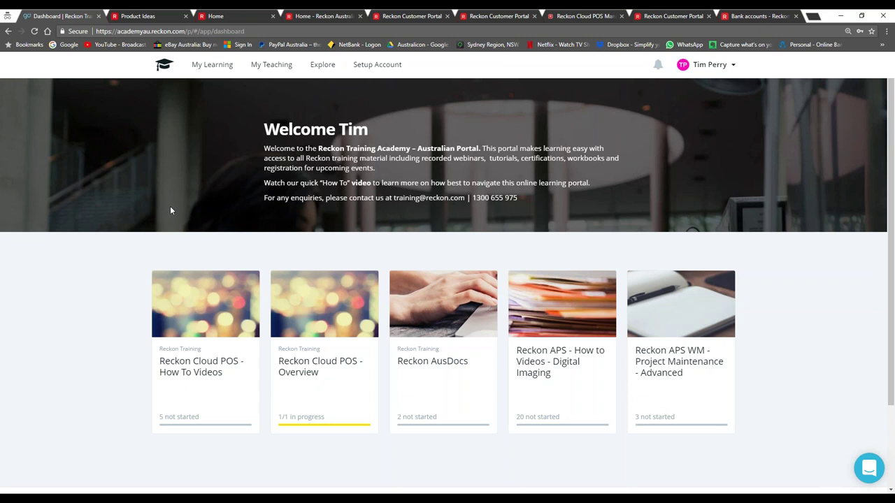
# - Load the reckon.com home page from the Customer Portal tab
pyautogui.click(416, 17)
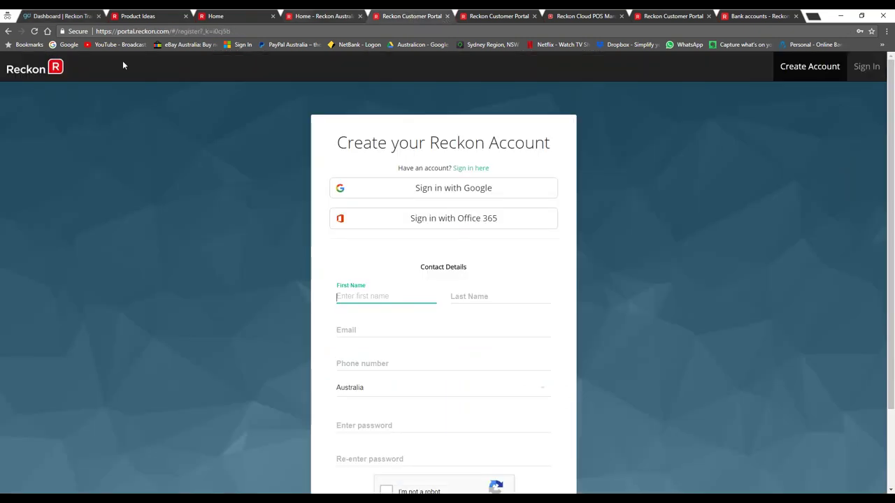
pyautogui.click(34, 67)
pyautogui.click(140, 31)
pyautogui.write('reck')
pyautogui.press('Return')
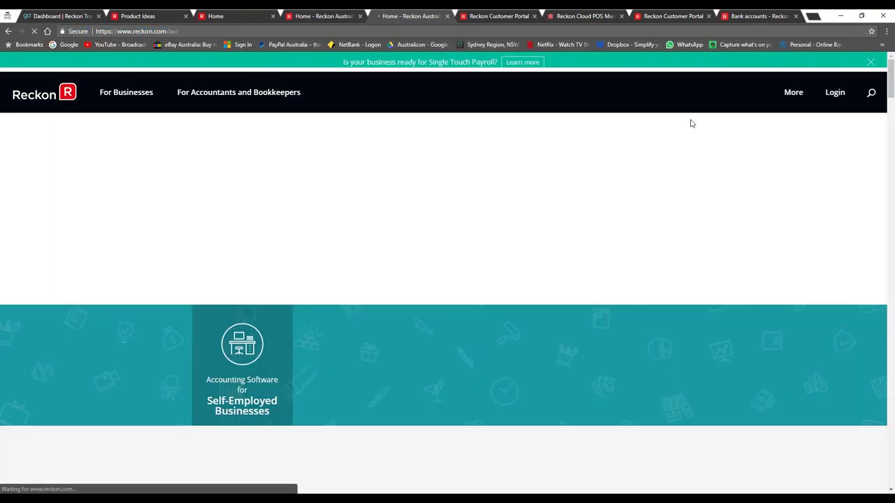
# - Open the Reckon Training Academy page under More, then switch to the Product Ideas tab
pyautogui.moveTo(794, 98)
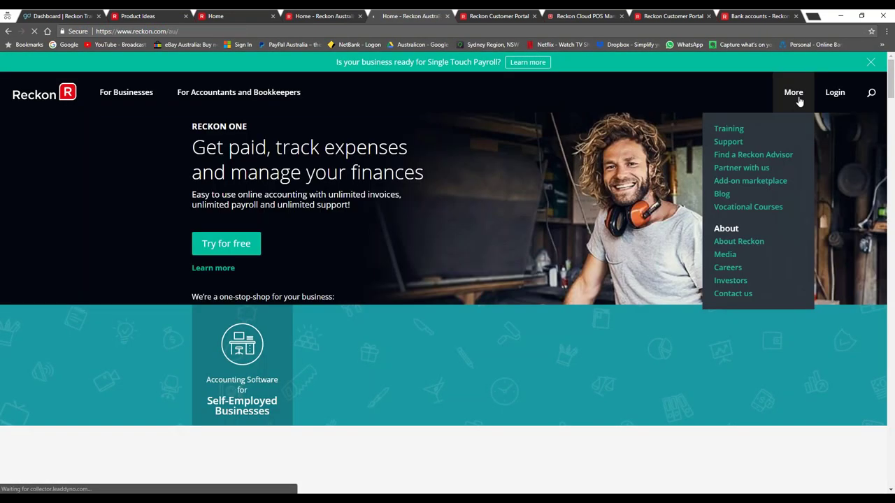
pyautogui.click(731, 130)
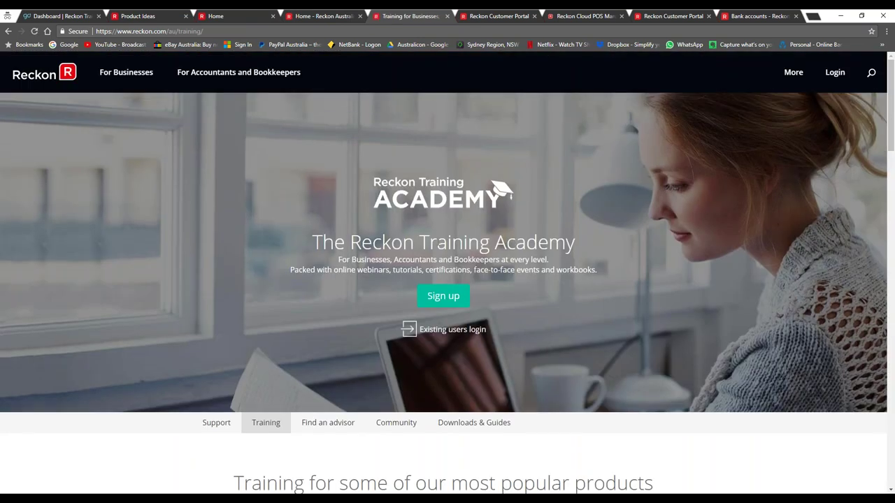
pyautogui.moveTo(784, 82)
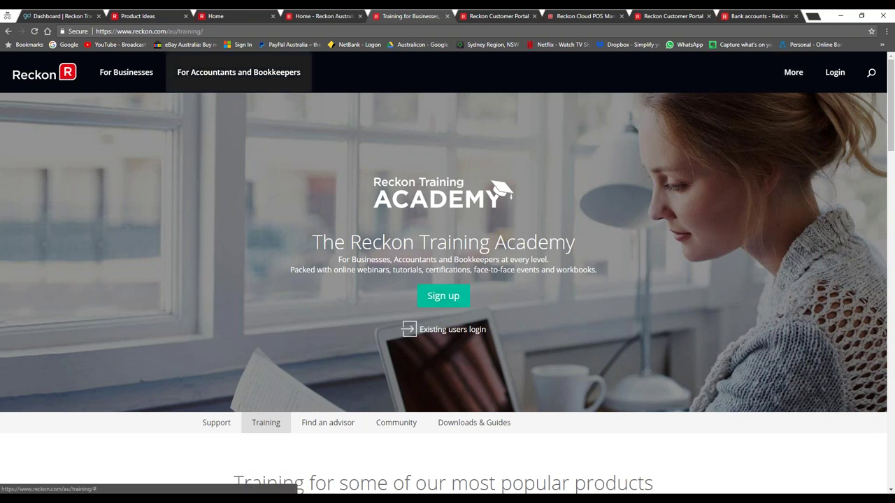
pyautogui.click(77, 15)
pyautogui.click(140, 15)
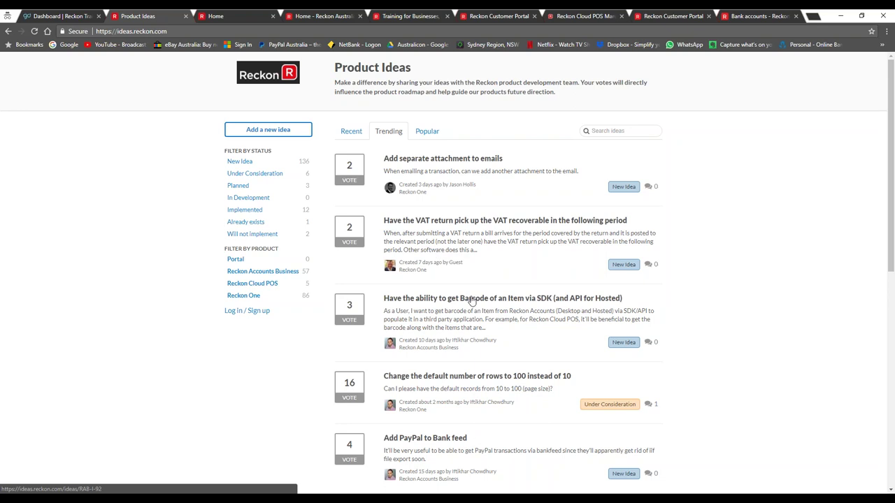
# - Scroll the trending ideas such as 'Add separate attachment to emails', then go to the Help Centre Home tab
pyautogui.scroll(-8, 480, 323)
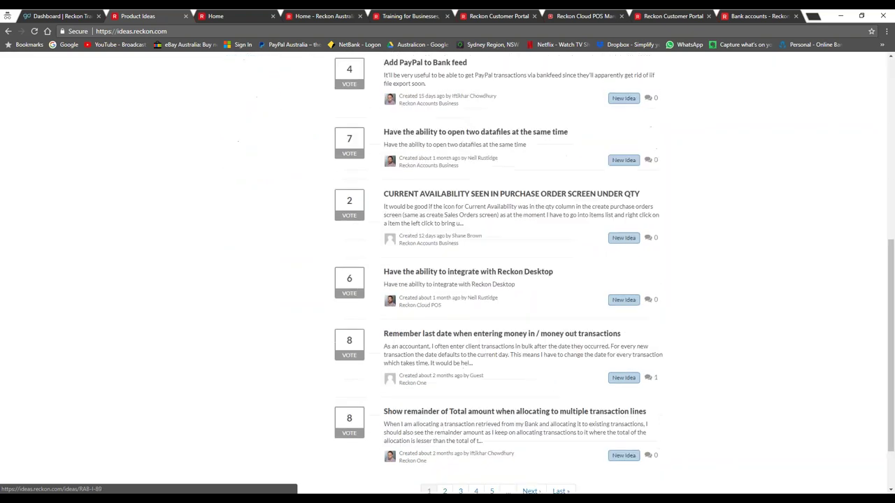
pyautogui.scroll(5, 481, 321)
pyautogui.scroll(2, 481, 319)
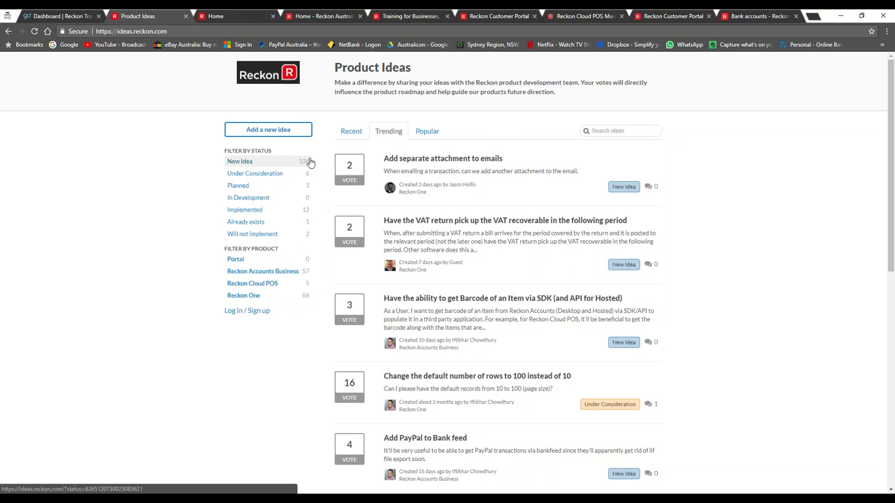
pyautogui.click(231, 15)
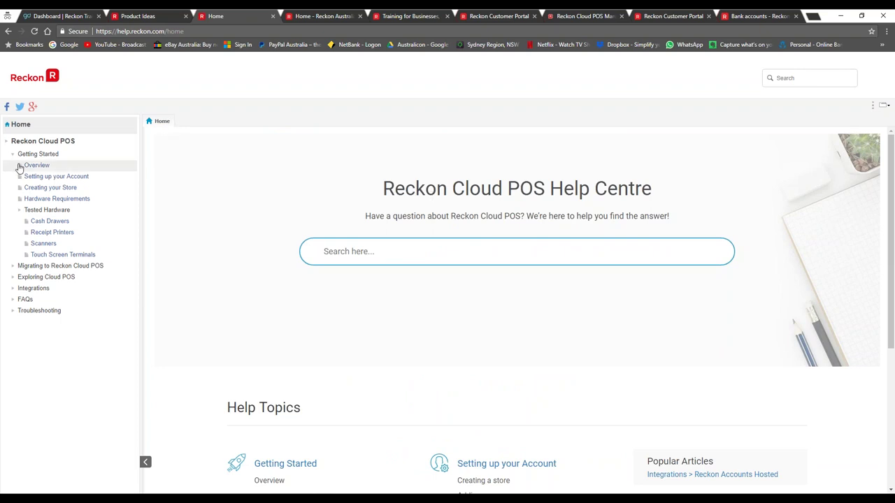
# - Read the Cloud POS Overview and Setting up your Account help articles
pyautogui.click(73, 168)
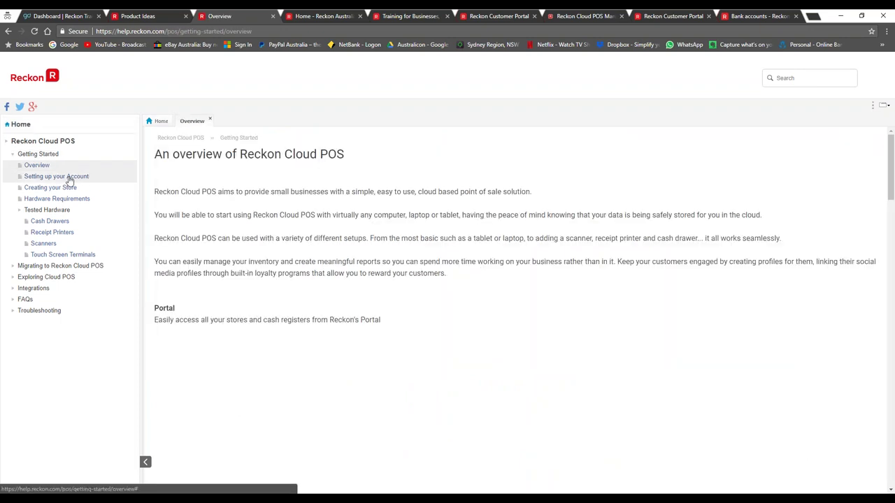
pyautogui.click(70, 178)
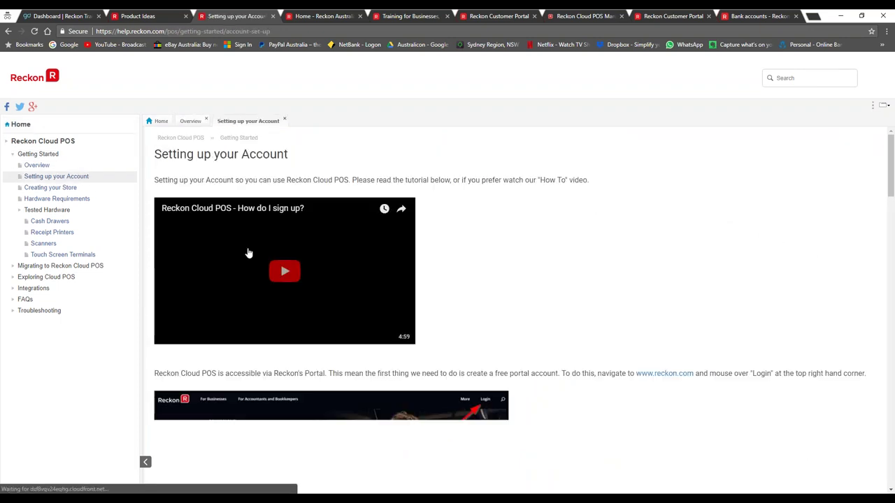
pyautogui.scroll(-5, 434, 300)
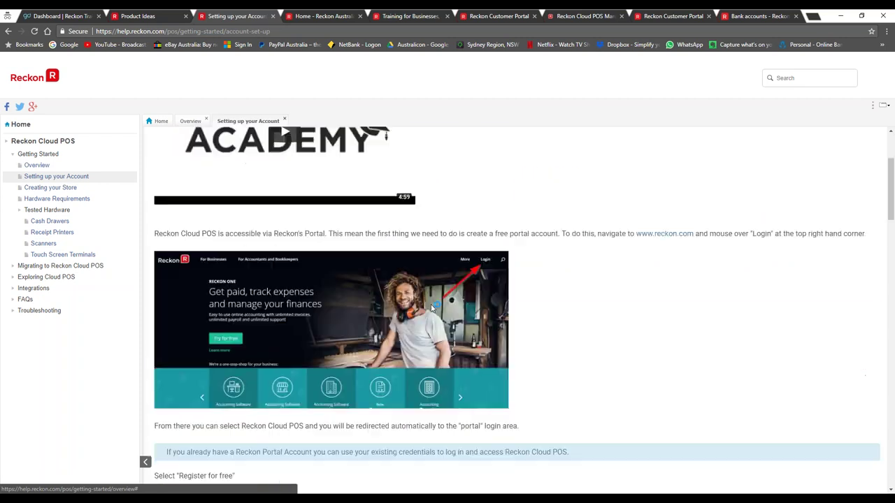
pyautogui.scroll(-2, 306, 319)
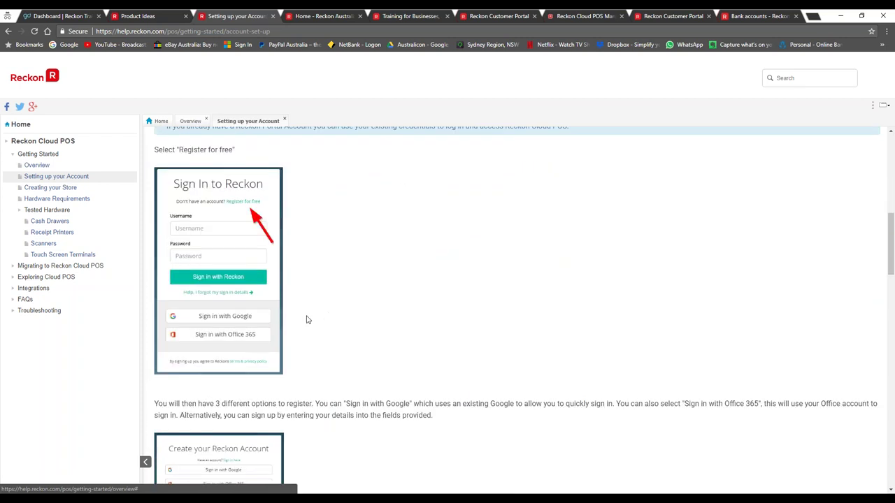
pyautogui.scroll(-10, 306, 319)
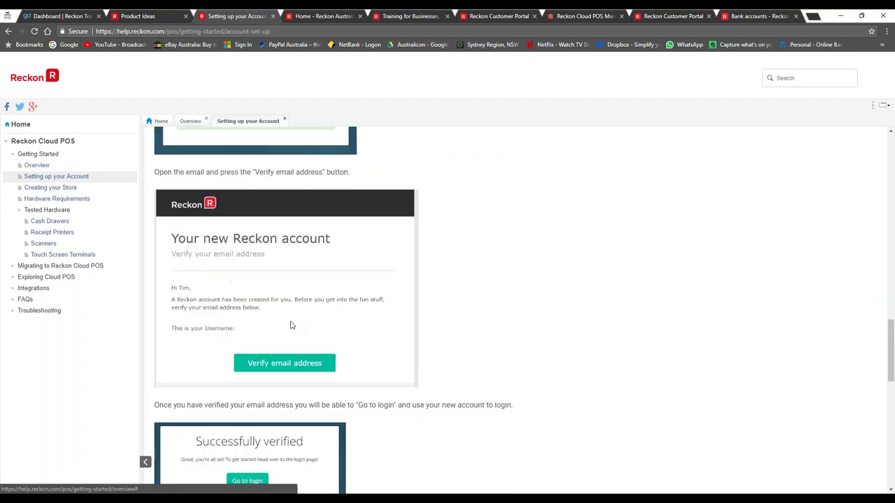
pyautogui.scroll(-5, 292, 324)
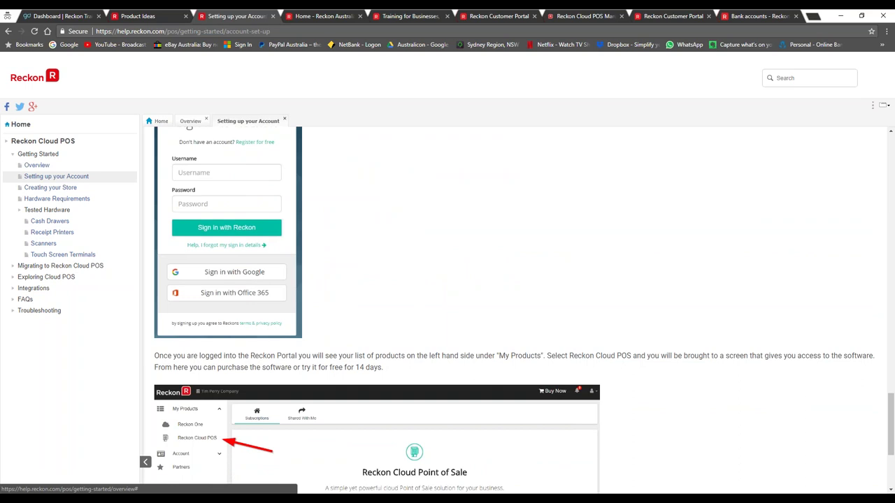
pyautogui.scroll(-2, 291, 324)
pyautogui.scroll(5, 232, 302)
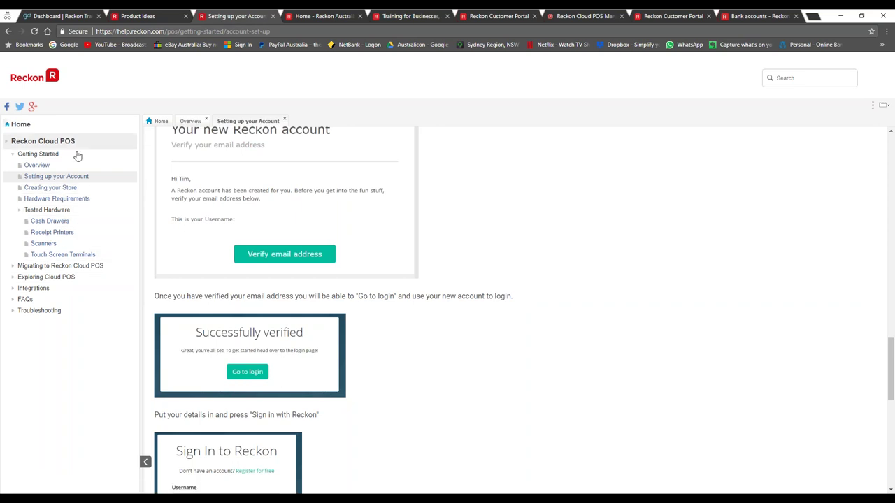
# - Open and read the Integrations > Accounting > Reckon Accounts Hosted article
pyautogui.click(32, 289)
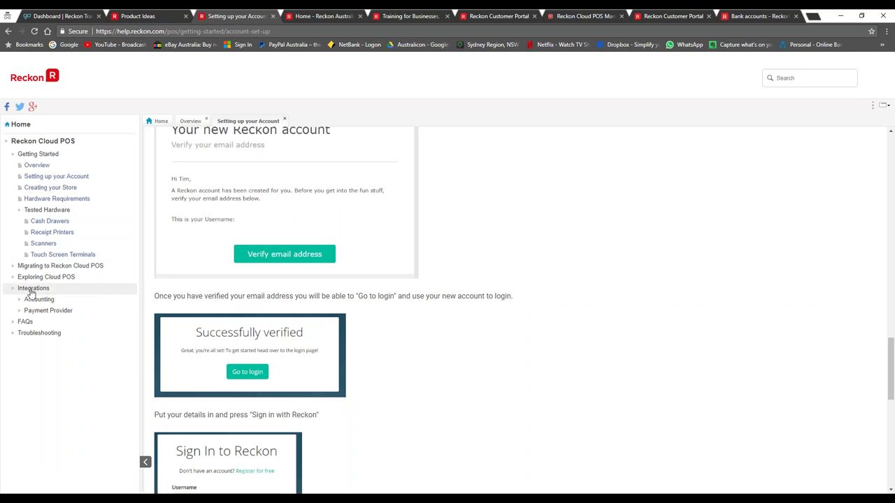
pyautogui.click(39, 300)
pyautogui.click(47, 323)
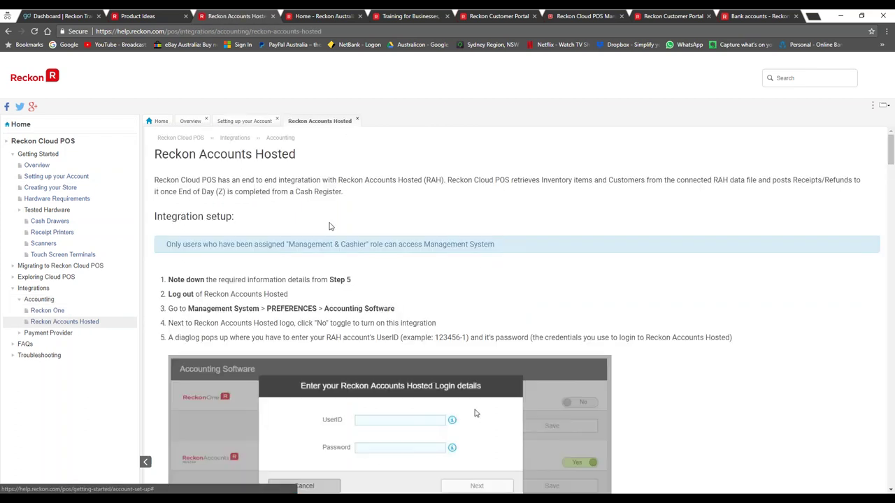
pyautogui.scroll(-3, 326, 228)
pyautogui.scroll(-2, 325, 227)
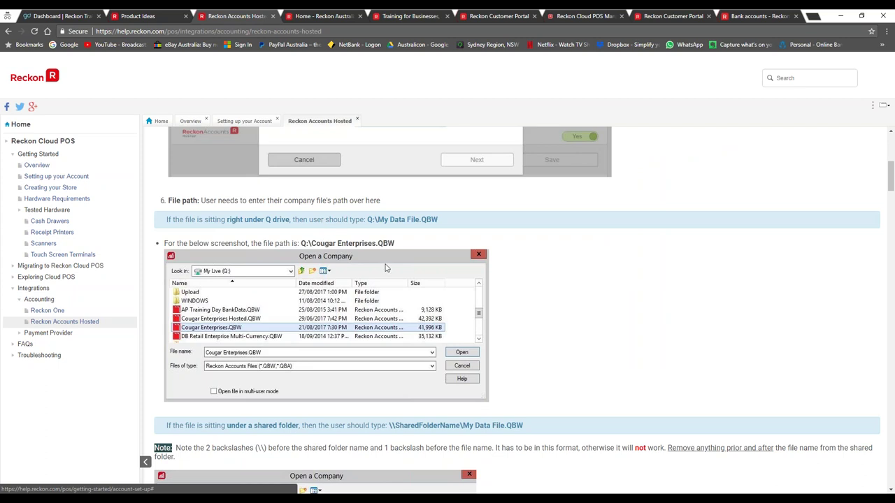
pyautogui.scroll(-2, 391, 269)
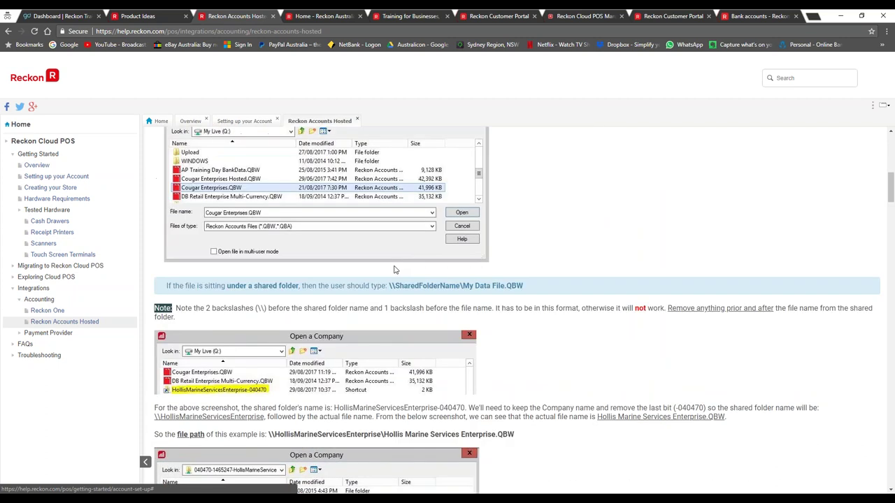
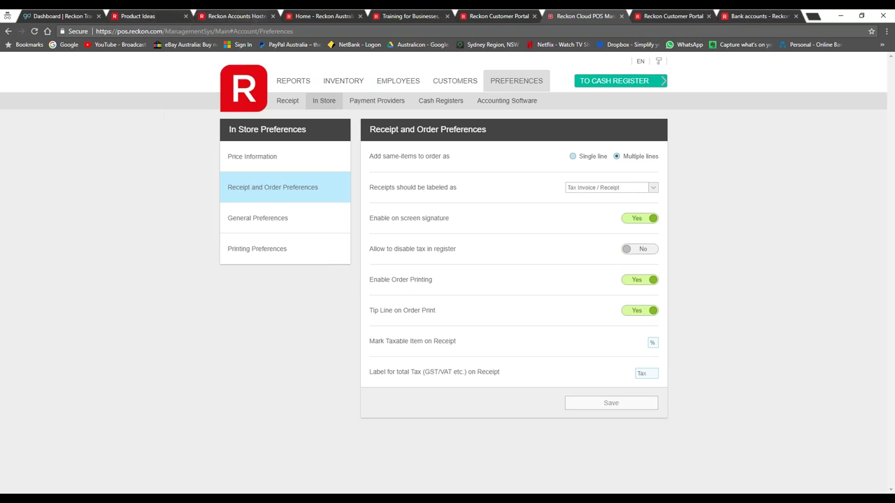
# - Switch to the Reckon Accounts Hosted help page
pyautogui.click(252, 16)
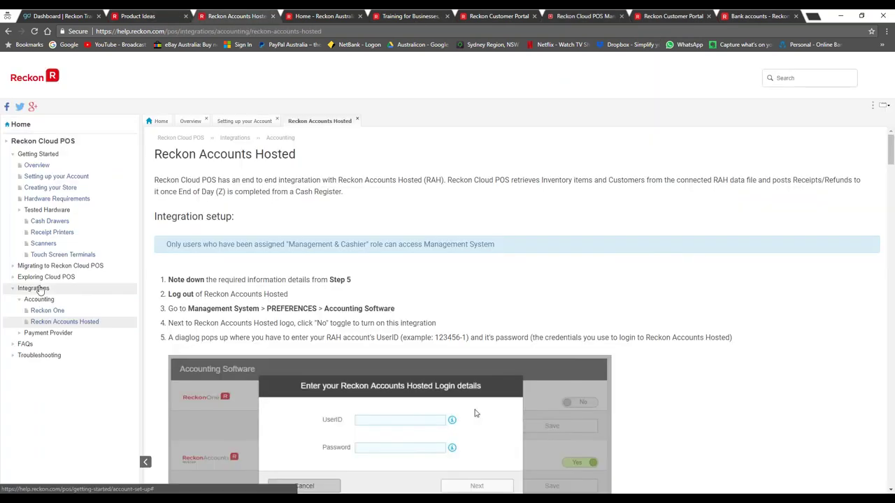
# - View Hardware Requirements, then the tested Cash Drawers, Receipt Printers, Scanners and Touch Screen Terminals pages
pyautogui.click(46, 200)
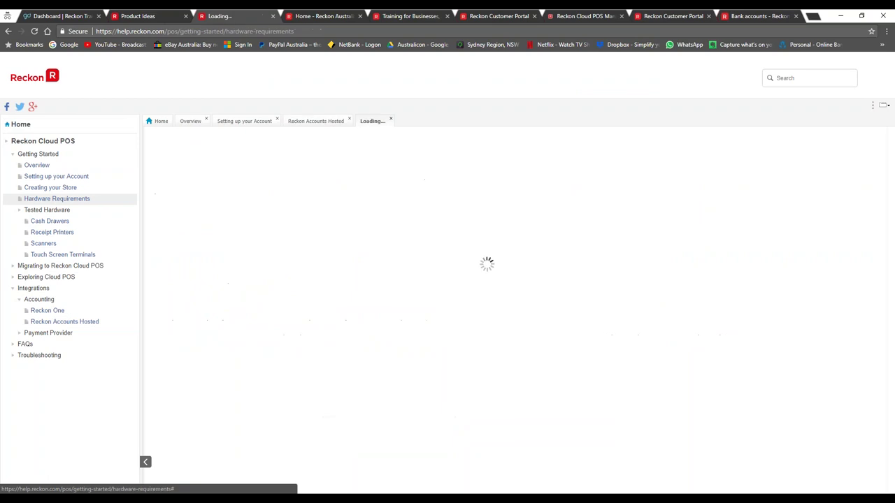
pyautogui.click(49, 211)
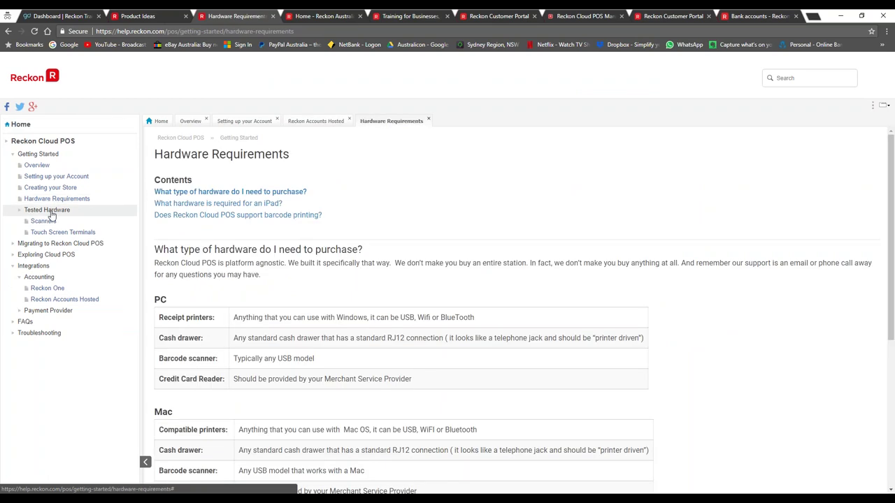
pyautogui.click(49, 222)
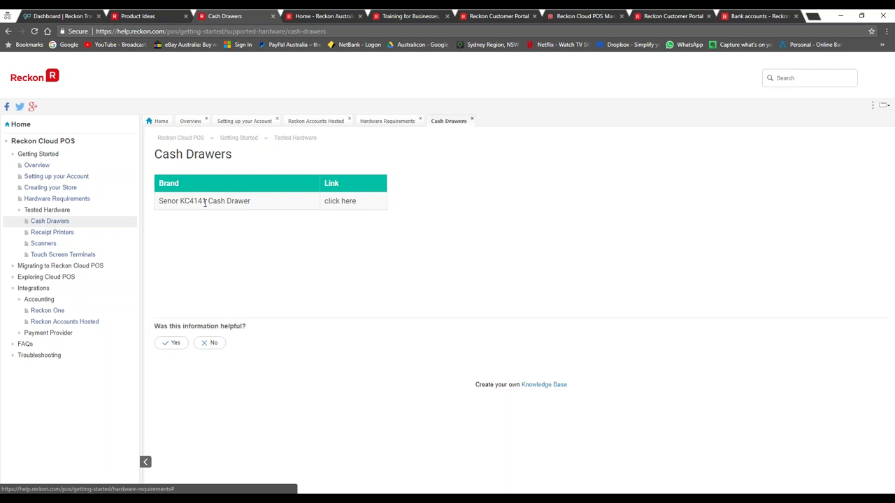
pyautogui.click(52, 235)
pyautogui.scroll(-5, 231, 264)
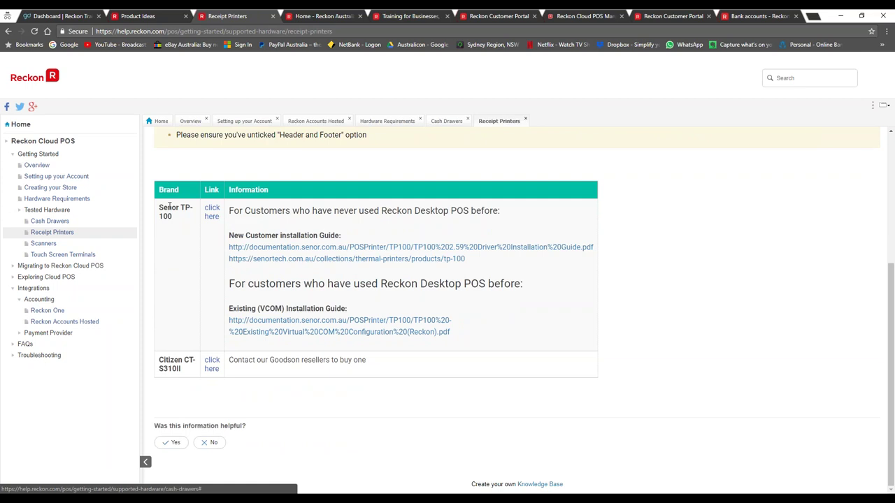
pyautogui.click(72, 244)
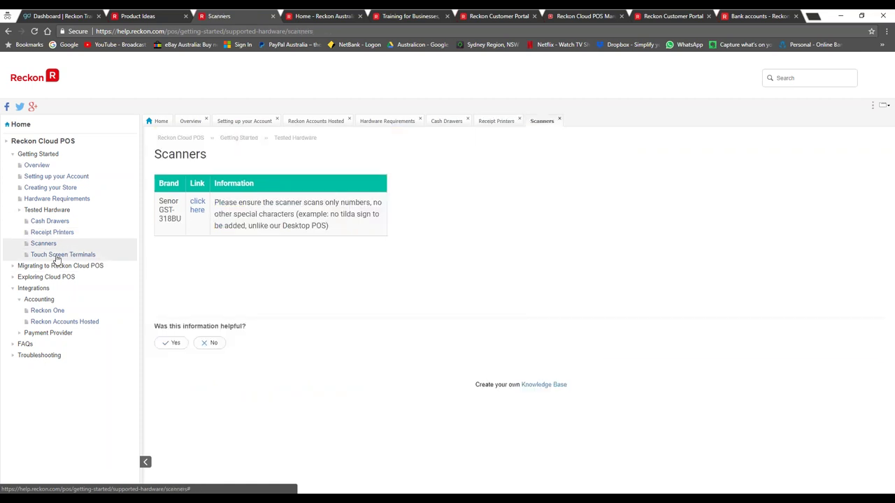
pyautogui.click(56, 257)
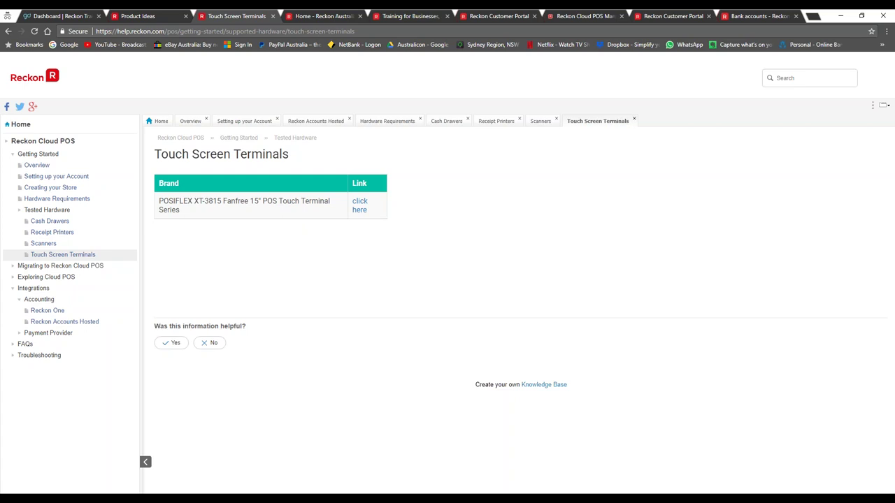
# - Return to the POS Management system and open the Inventory item list
pyautogui.click(405, 19)
pyautogui.click(497, 19)
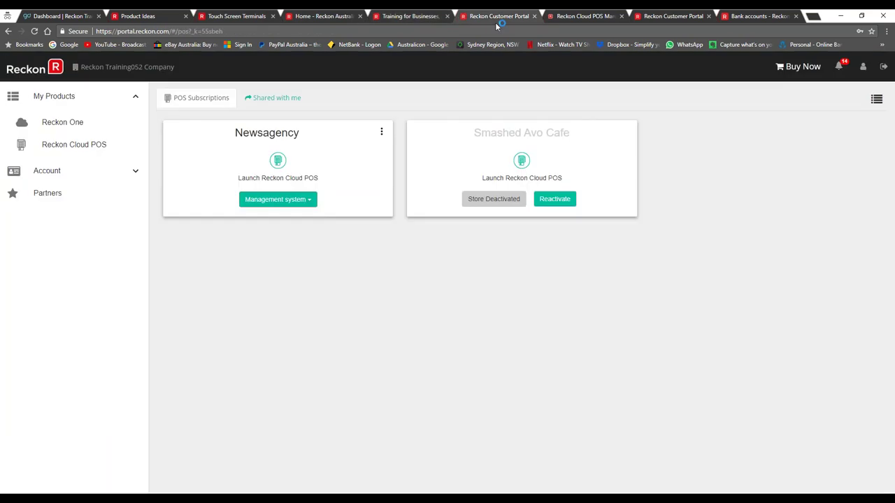
pyautogui.click(574, 15)
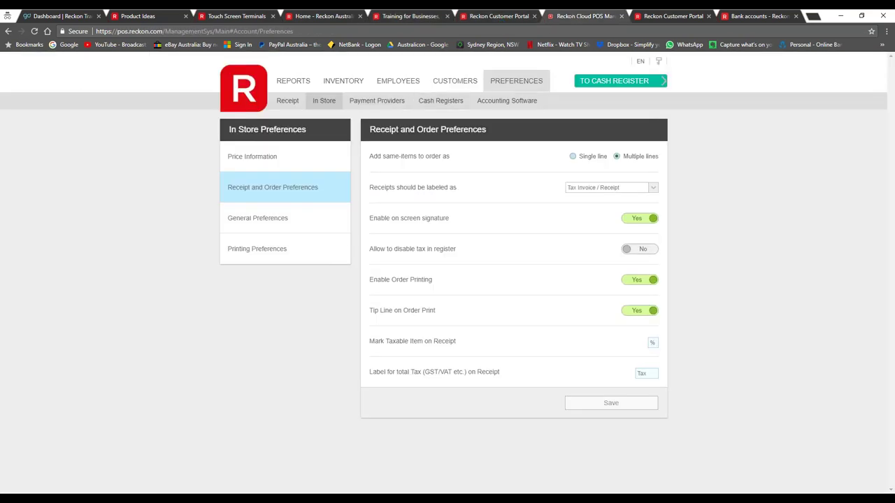
pyautogui.click(343, 81)
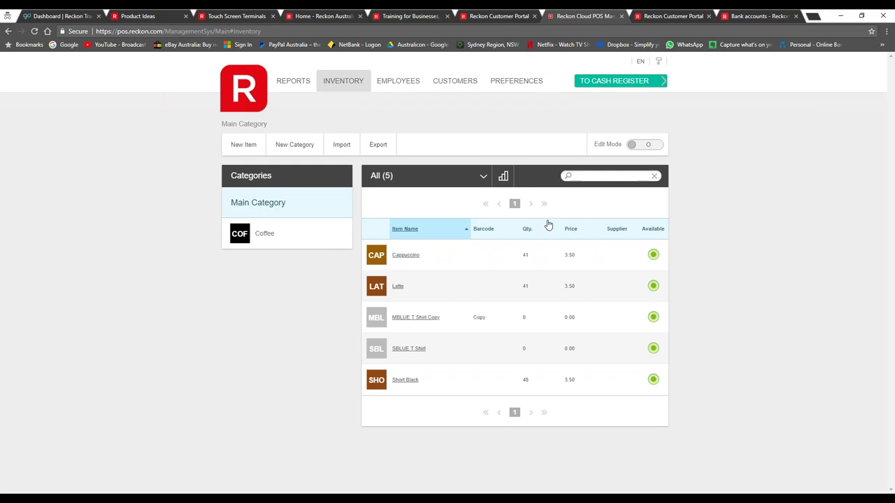
# - In Edit Mode, change Latte's quantity from 41 to 50, then turn Edit Mode off
pyautogui.click(633, 146)
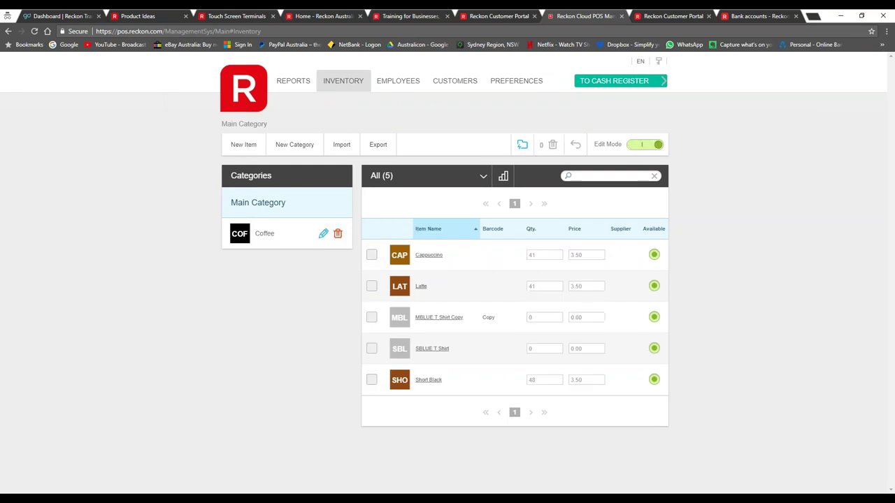
pyautogui.click(543, 287)
pyautogui.doubleClick(543, 288)
pyautogui.write('50')
pyautogui.click(648, 146)
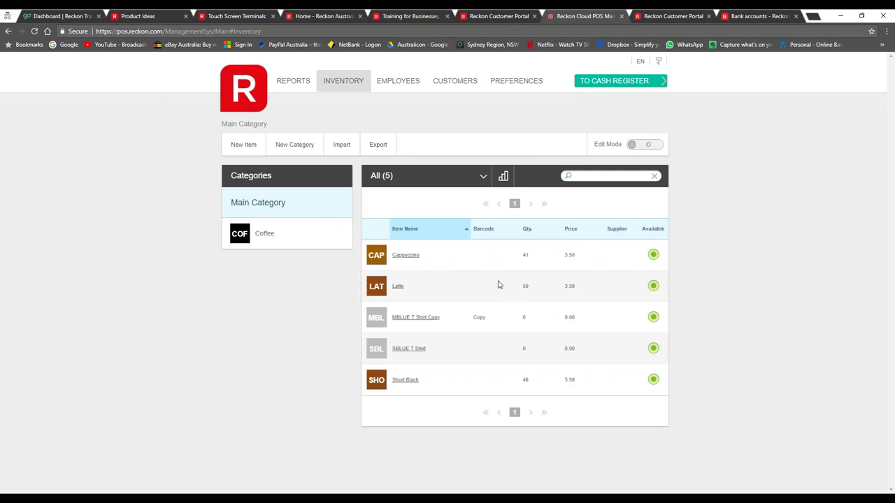
# - Review the Latte item's details, then close them
pyautogui.click(396, 288)
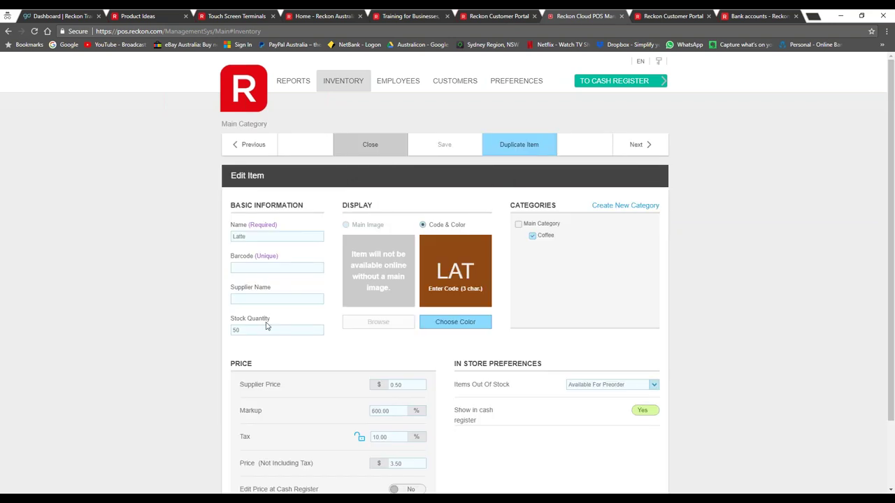
pyautogui.scroll(-2, 296, 319)
pyautogui.scroll(2, 393, 356)
pyautogui.click(390, 152)
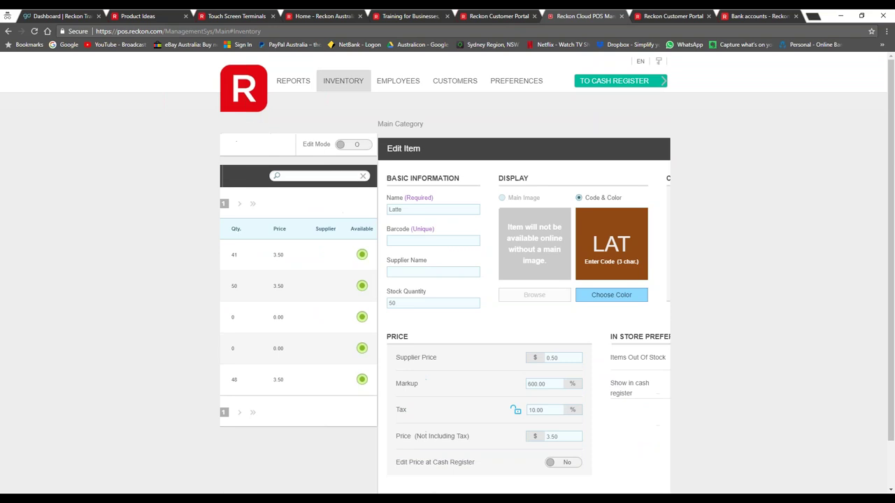